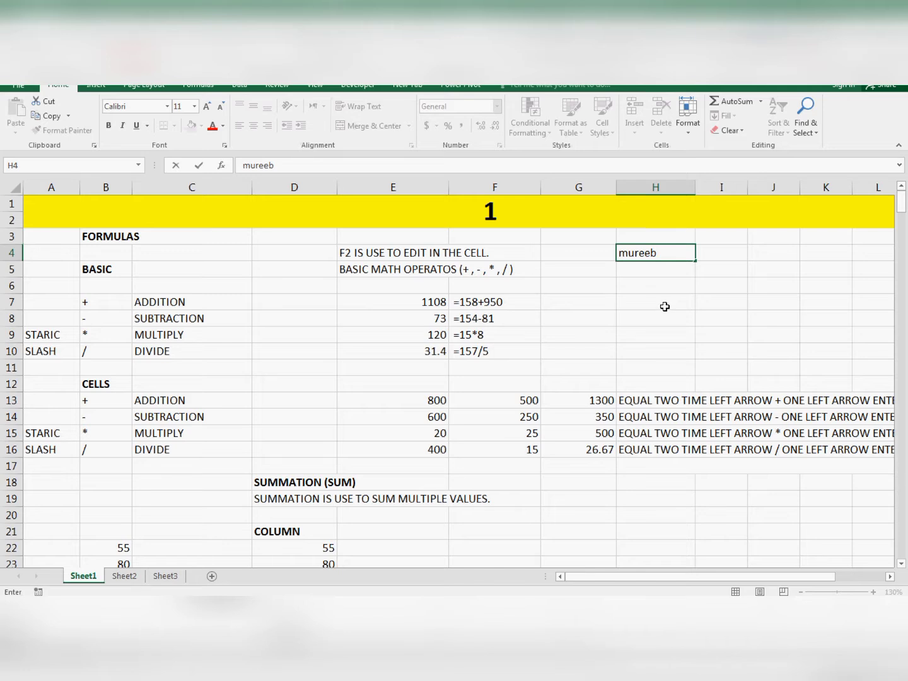
Edit cell H4 to append the surname after the existing first name
click(663, 316)
click(644, 259)
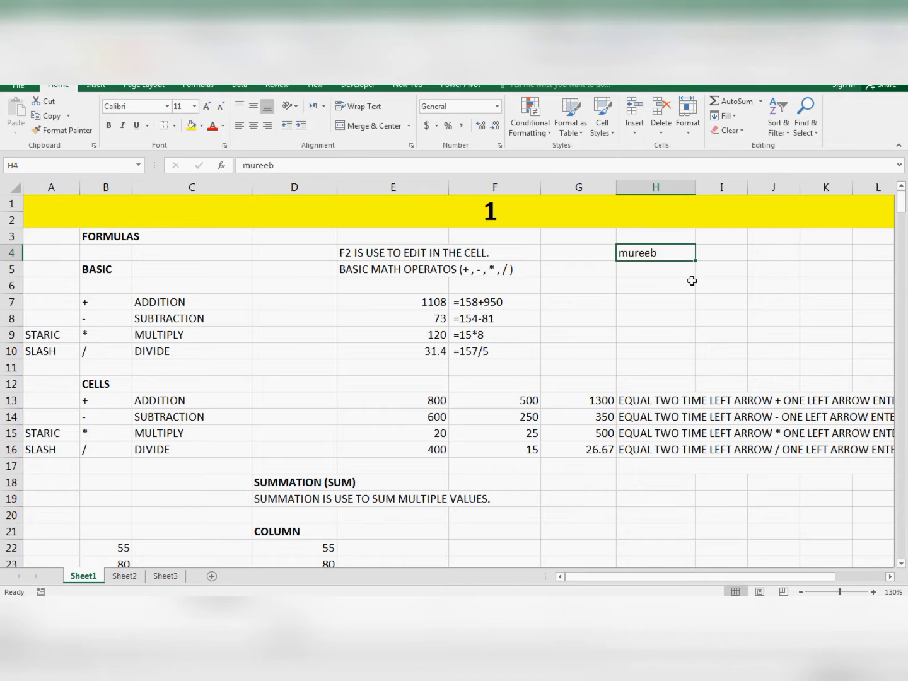
text(khan)
key(Escape)
key(F2)
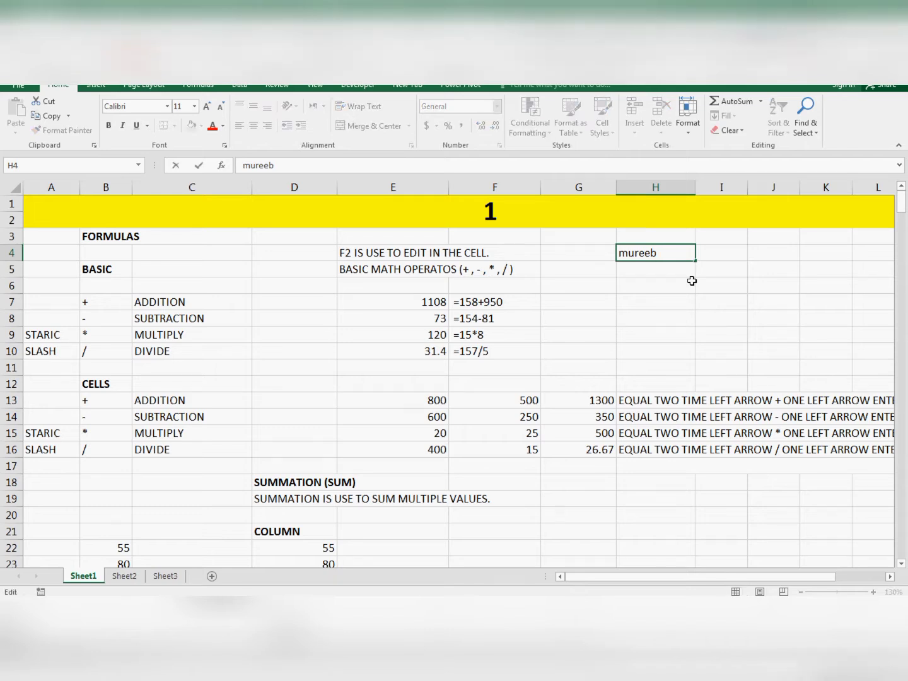
text(khan)
click(673, 301)
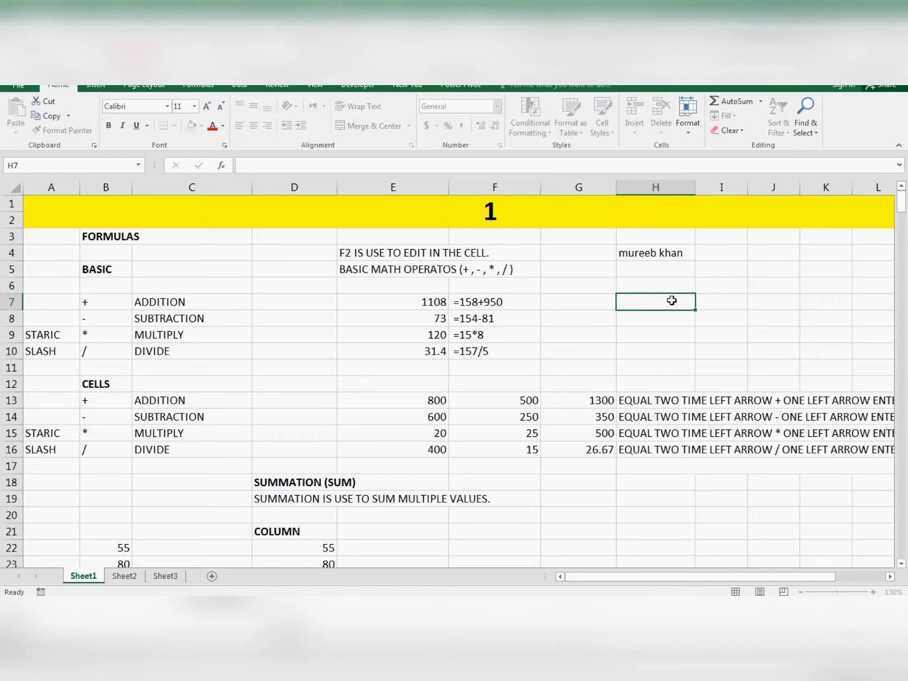
Reopen cell H4 for in-cell editing, leave it unmodified, and clear the cell's contents
double_click(664, 255)
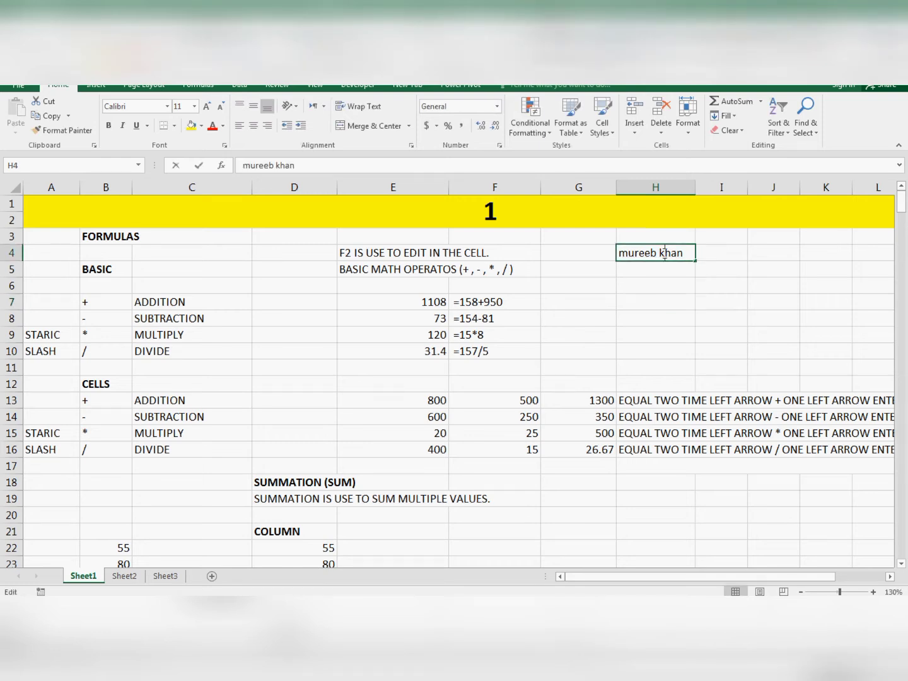
click(668, 290)
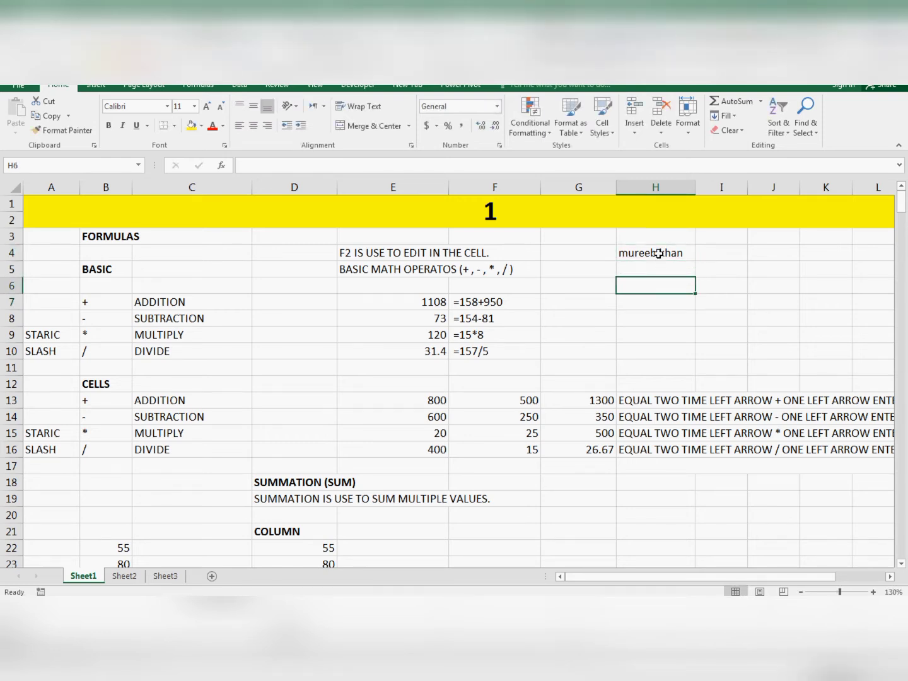
click(660, 253)
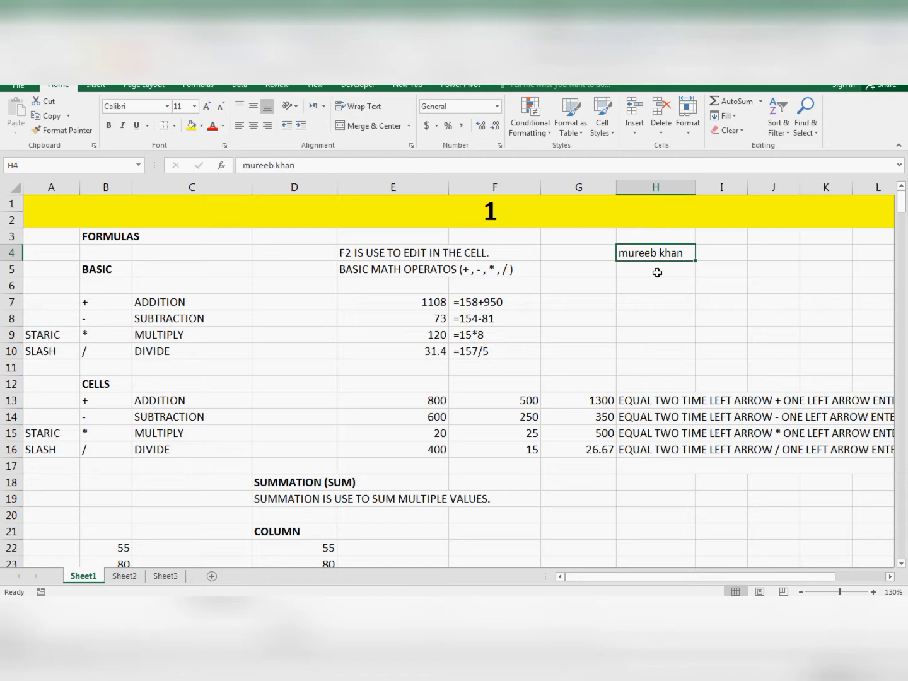
key(Delete)
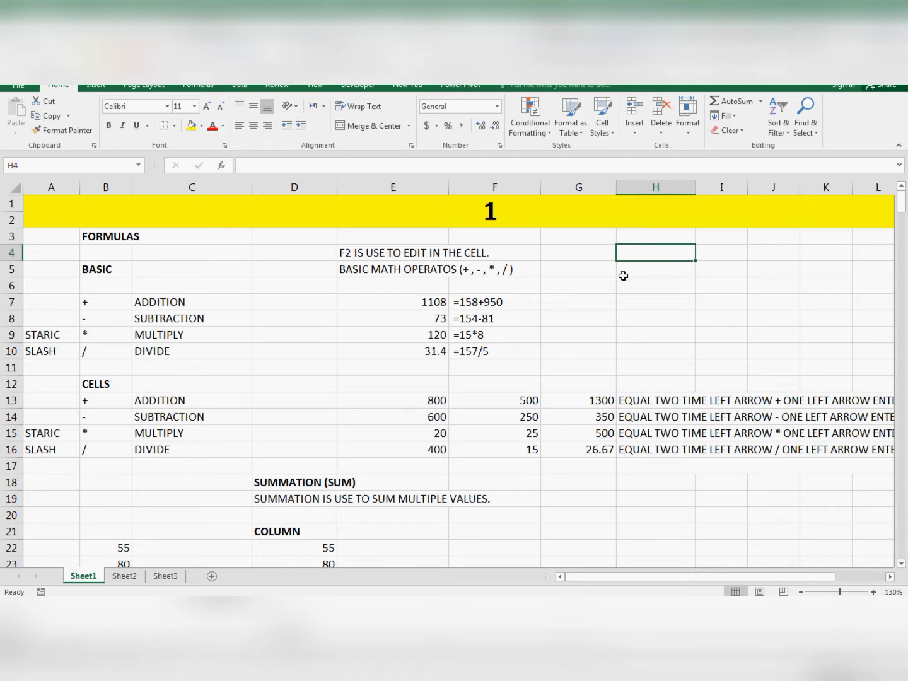
Clear the formulas in E7:E10 of the BASIC section, keeping the example text in column F
click(350, 282)
click(439, 270)
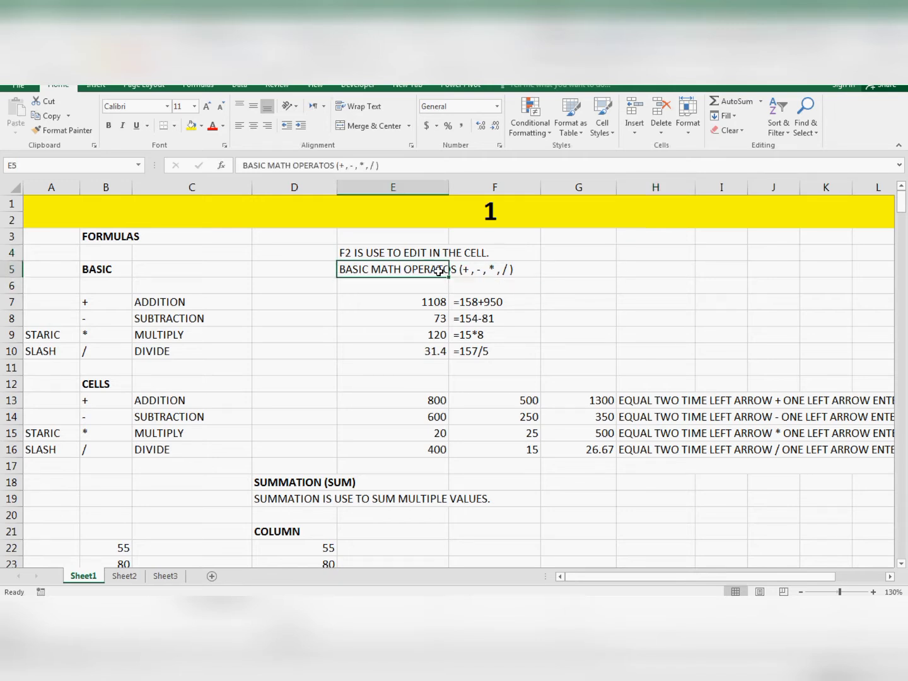
click(422, 302)
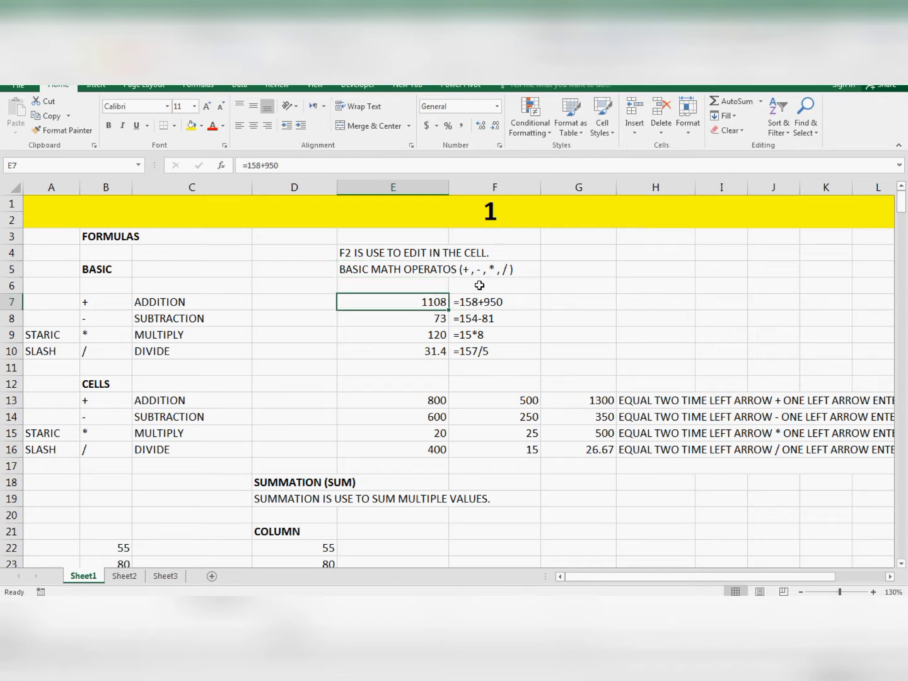
click(514, 331)
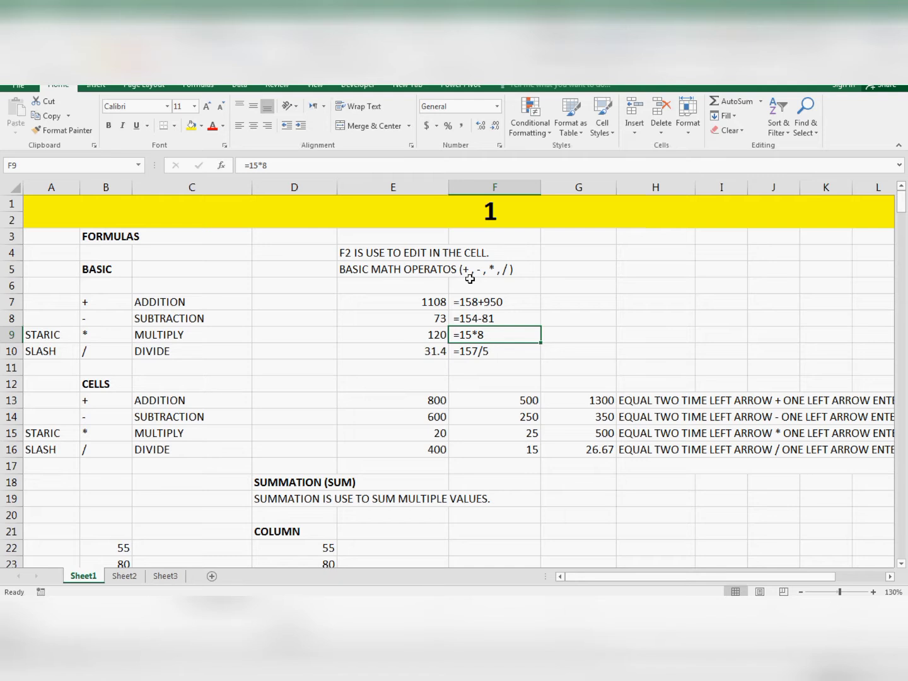
click(354, 330)
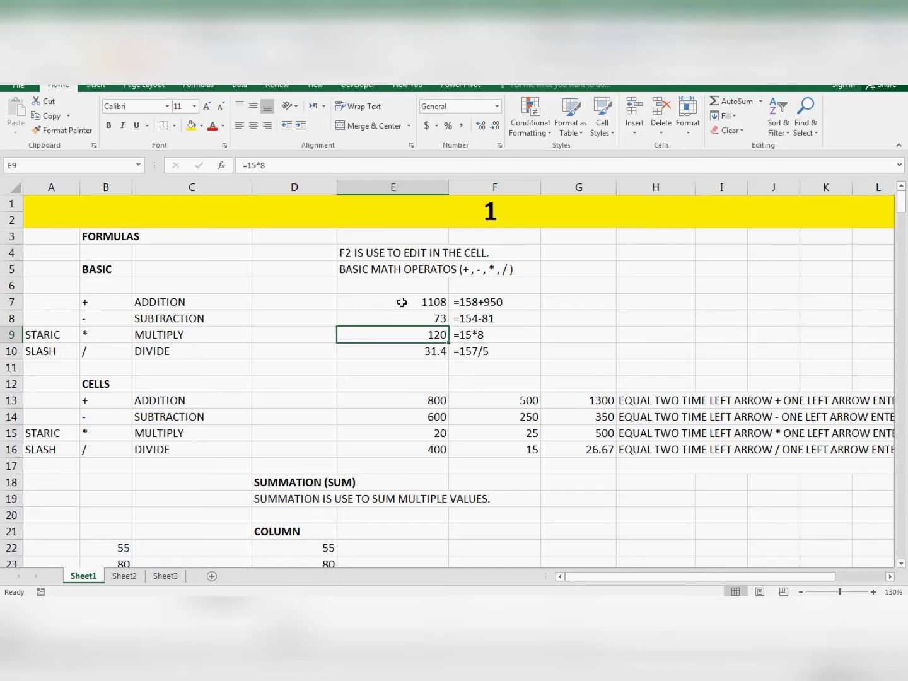
drag(401, 302, 404, 349)
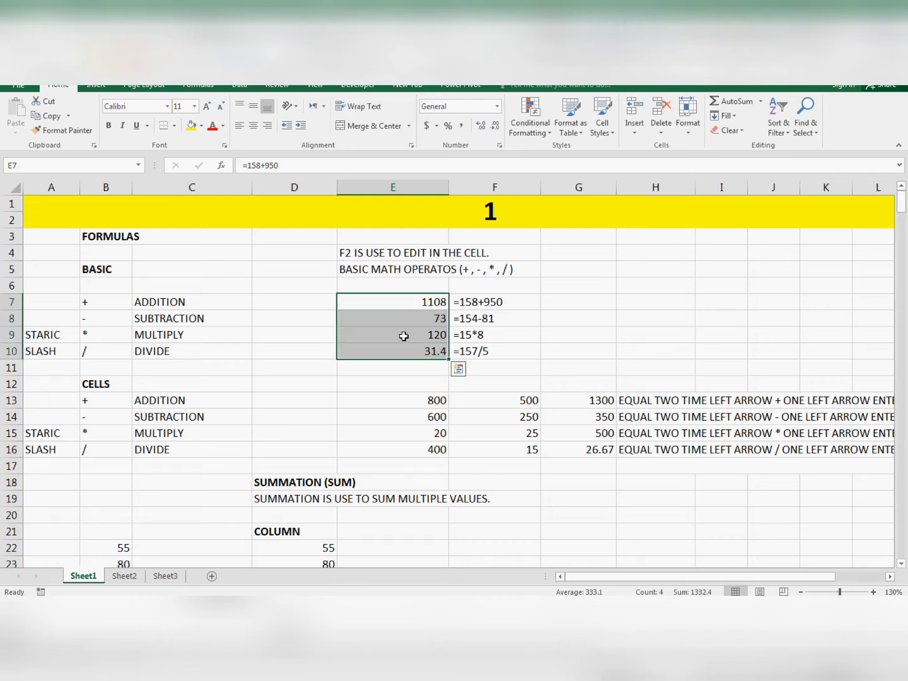
key(Delete)
Enter the addition formula =158+950 in cell E7
click(410, 301)
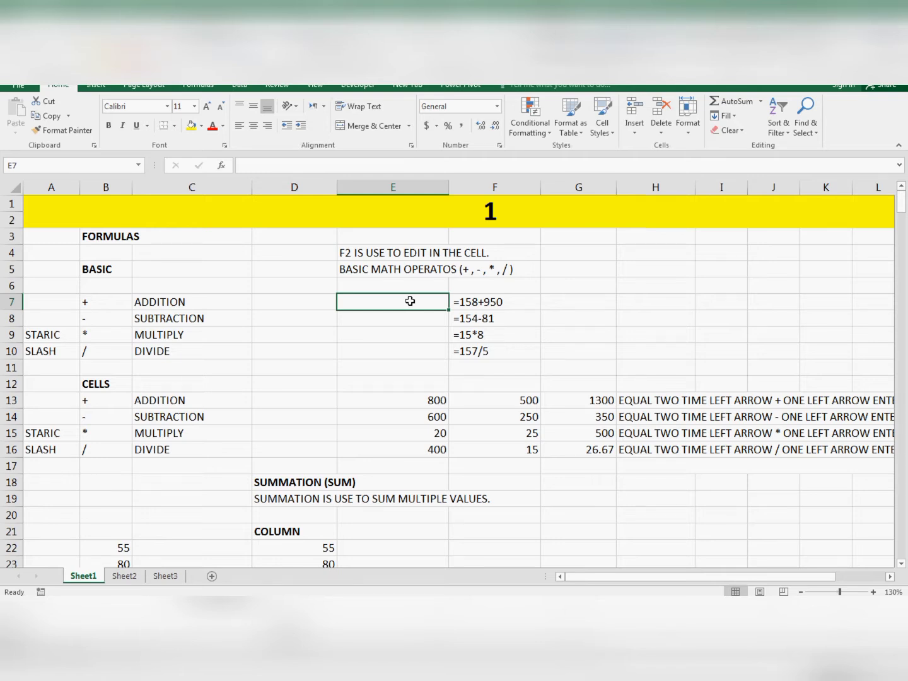
text(=)
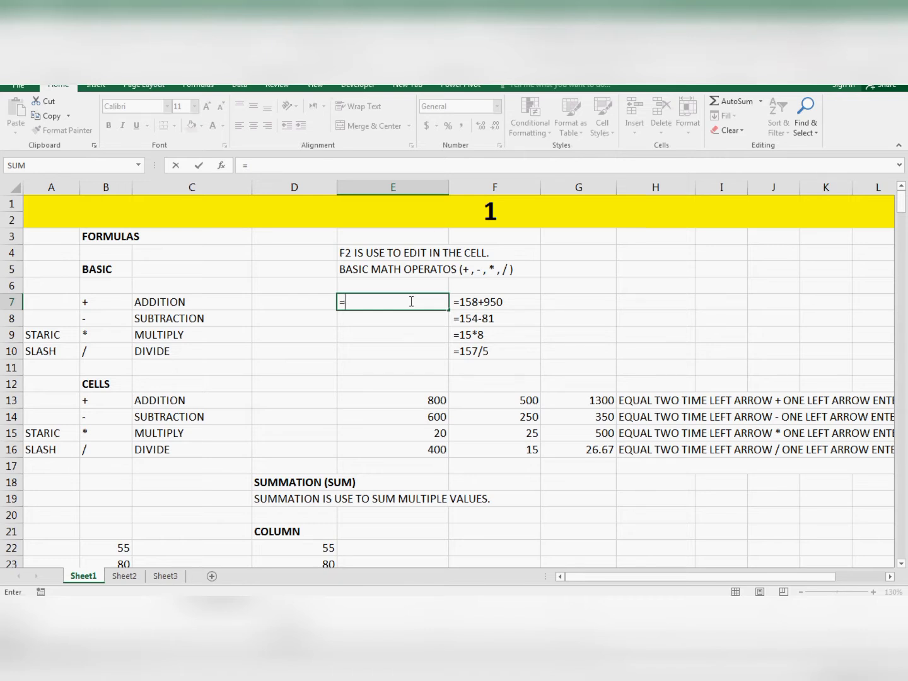
text(158+950)
key(Return)
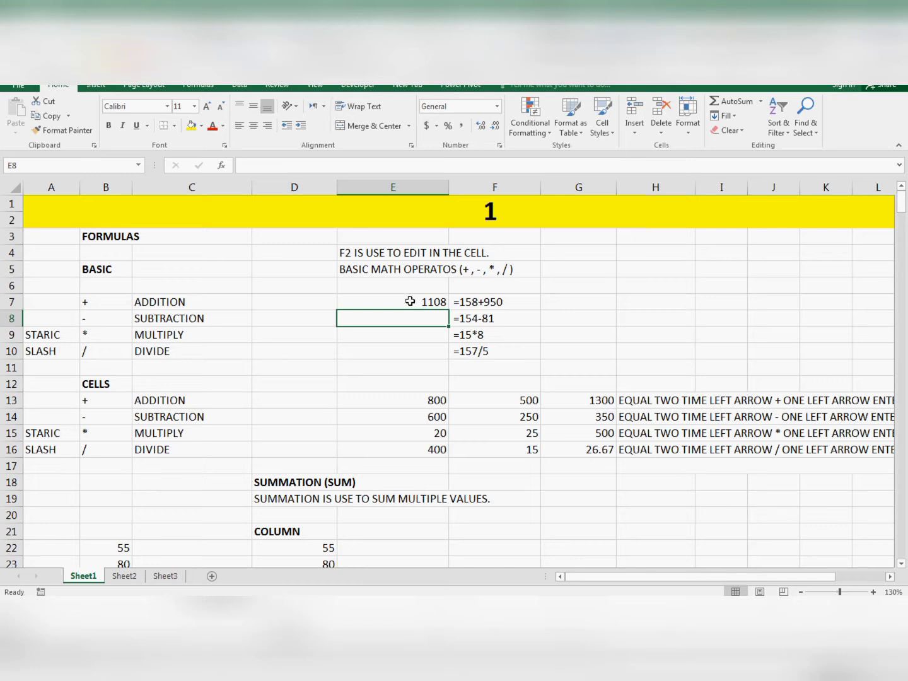
Clear the addition result in E7 and enter the formula =158+950 again
click(410, 302)
key(Delete)
text(=)
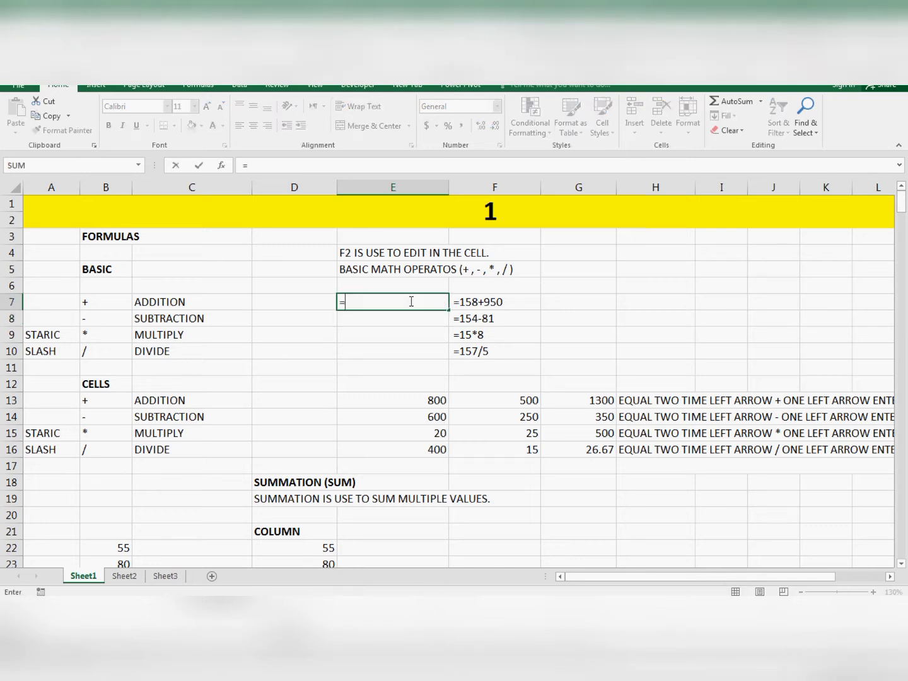
text(158+950)
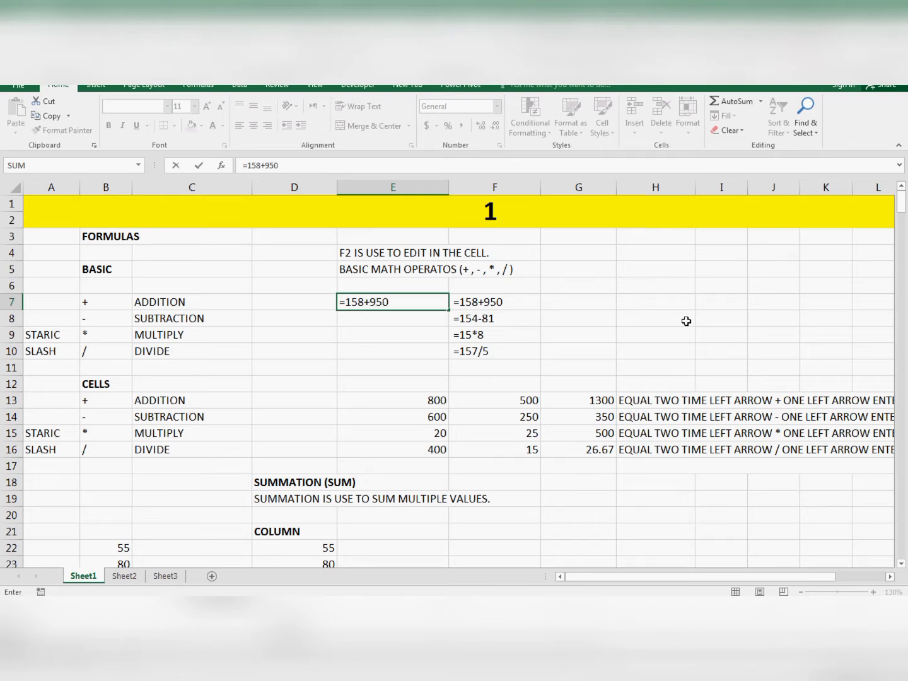
key(Return)
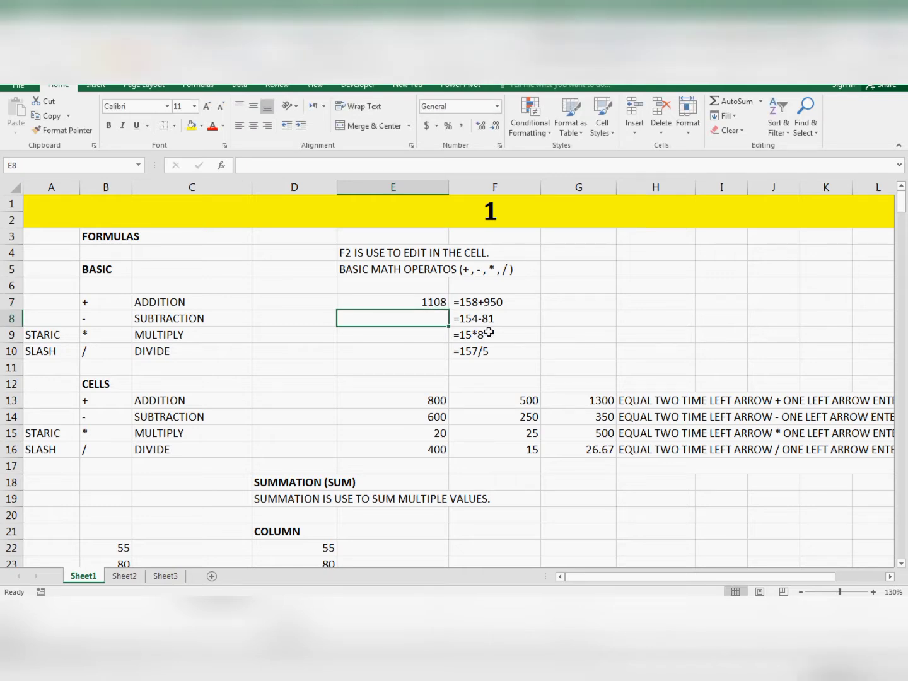
Enter the subtraction formula =154-81 in E8 and the multiplication formula =15*8 in E9
text(=)
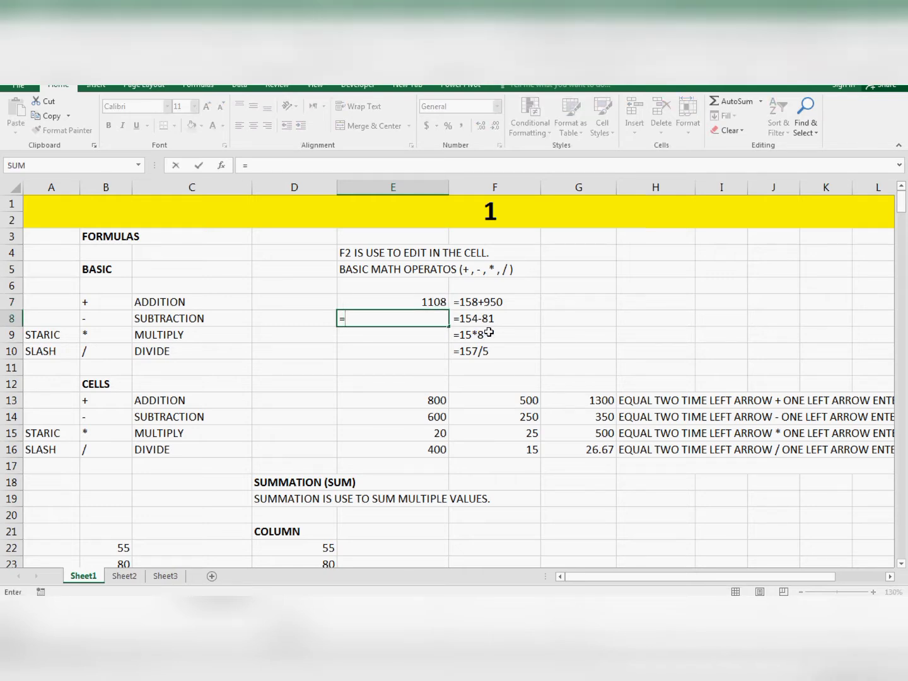
text(154-81)
key(Return)
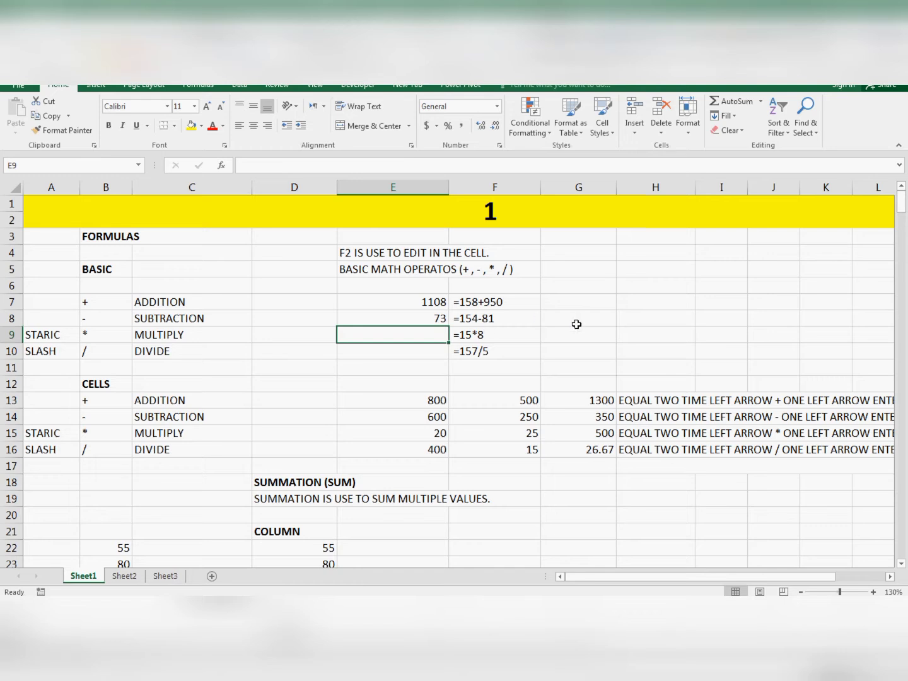
text(=1)
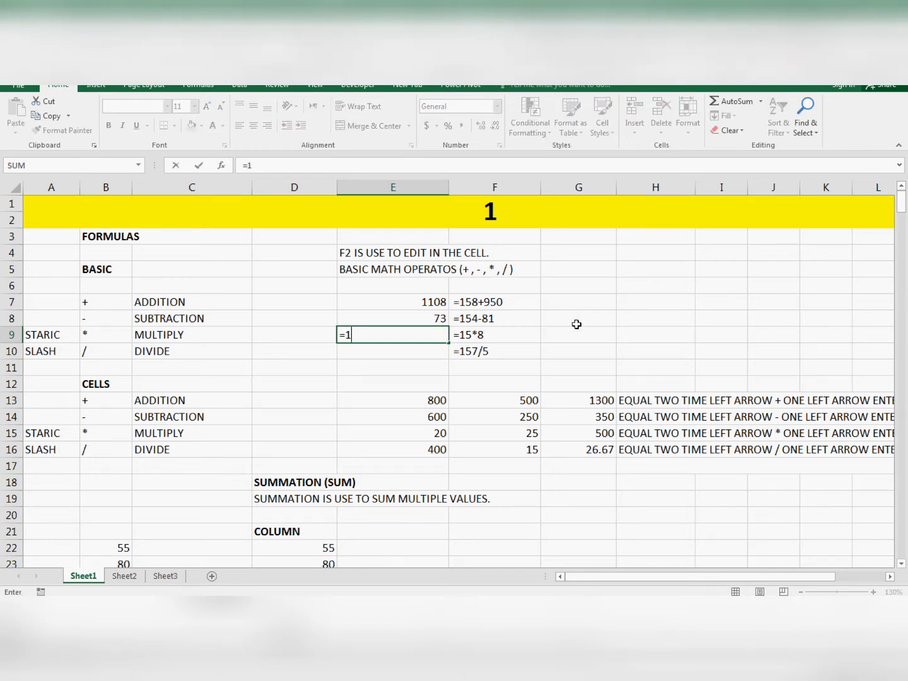
text(5*8)
key(Return)
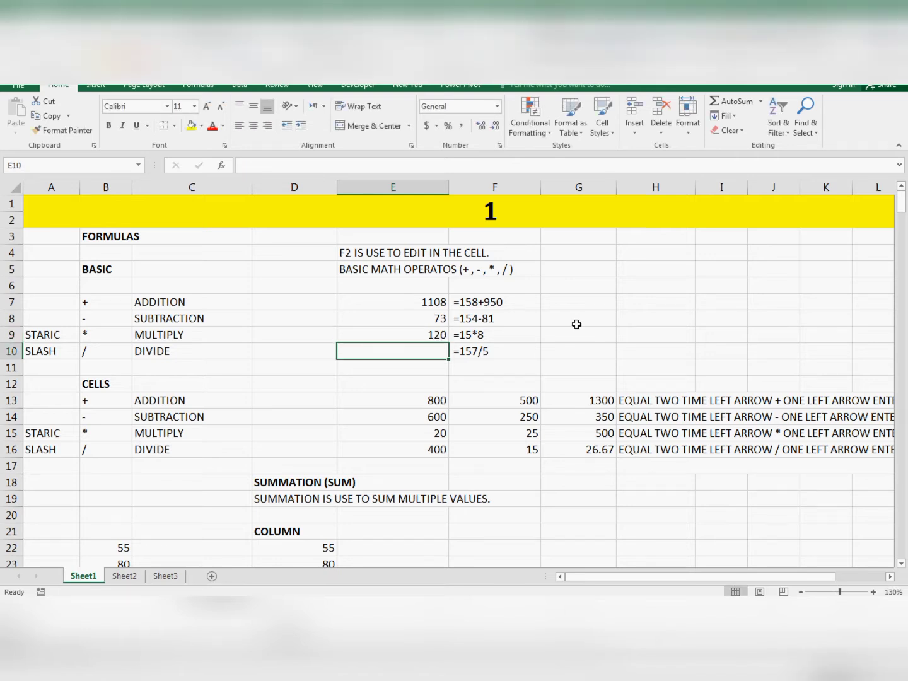
Enter the division formula =157/5 in cell E10
text(=157)
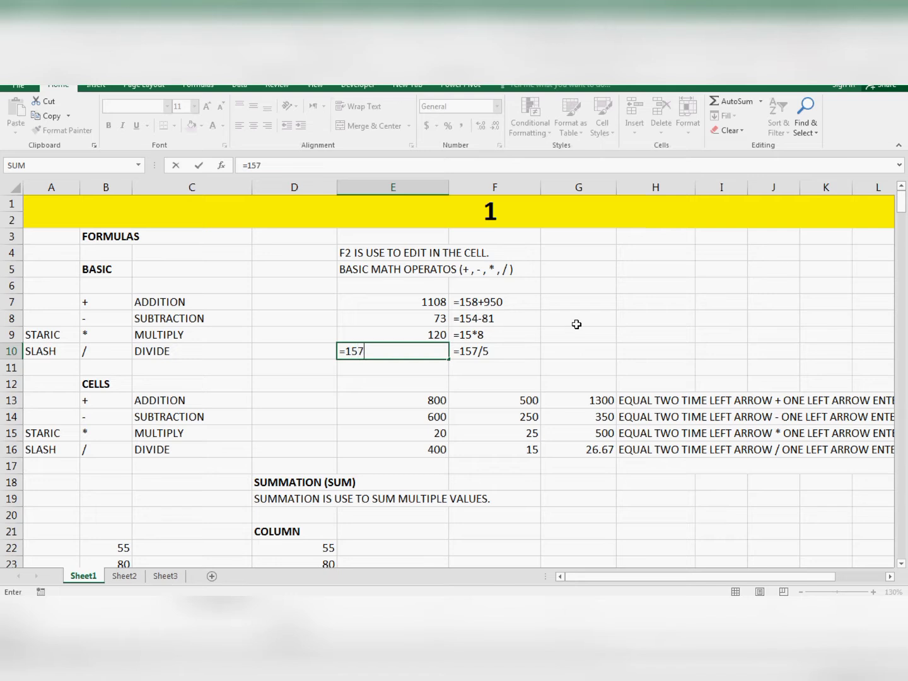
text(/5)
key(Return)
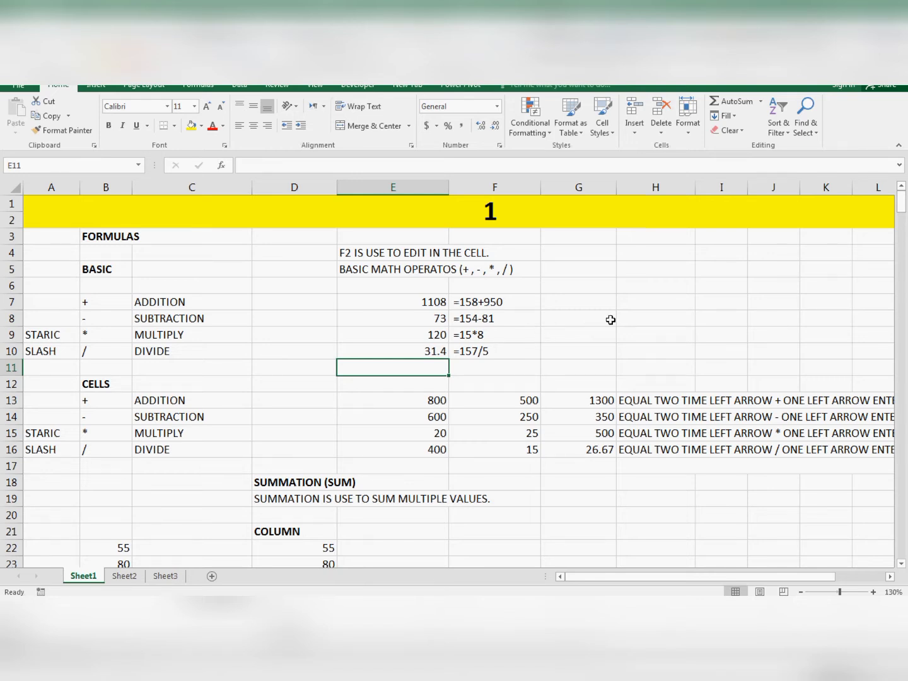
Clear the cell-reference formulas in G13:G16 of the CELLS section
click(643, 304)
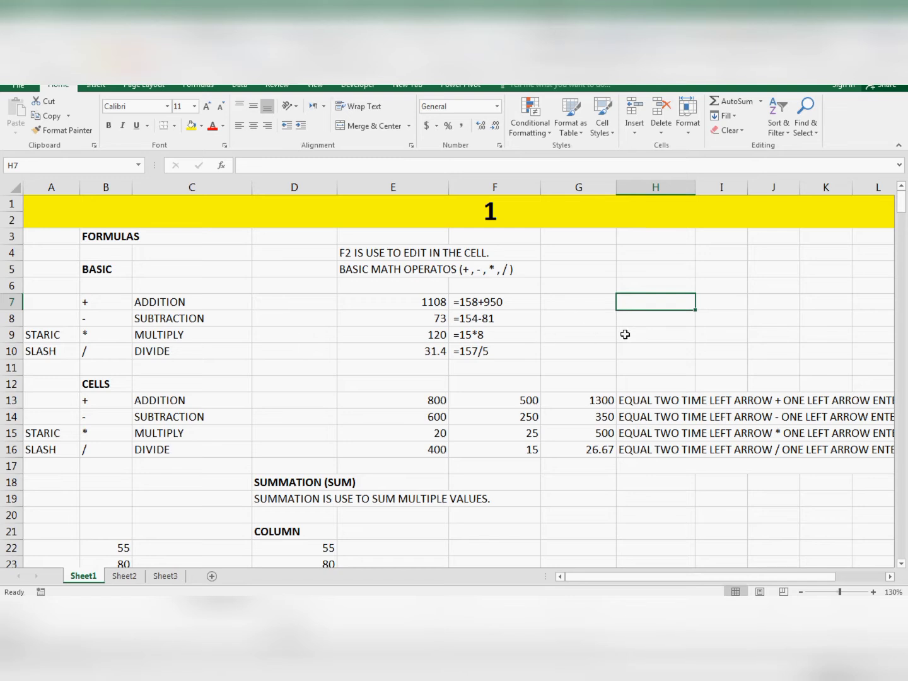
click(644, 323)
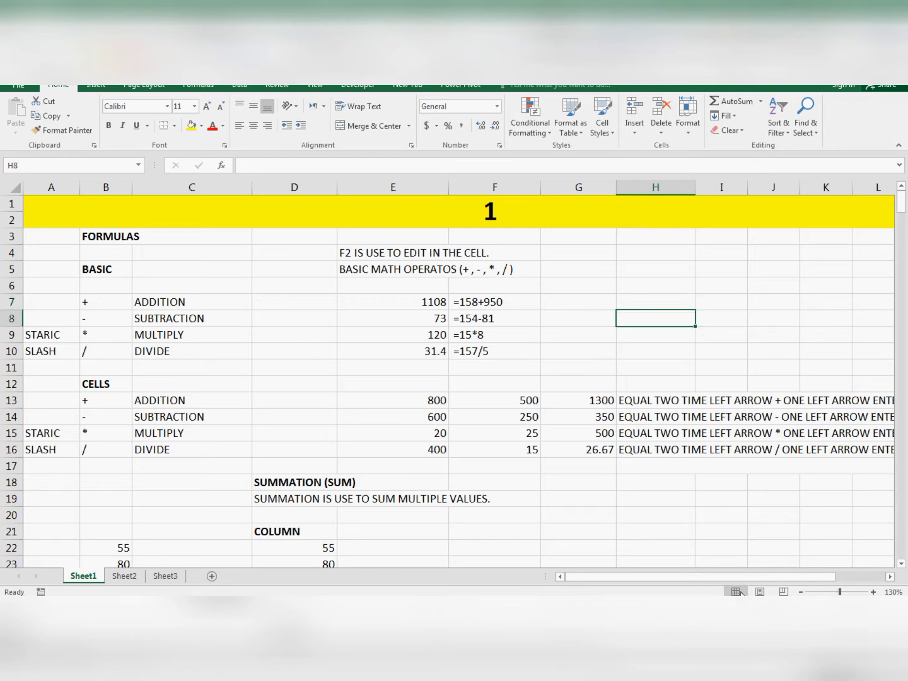
click(890, 576)
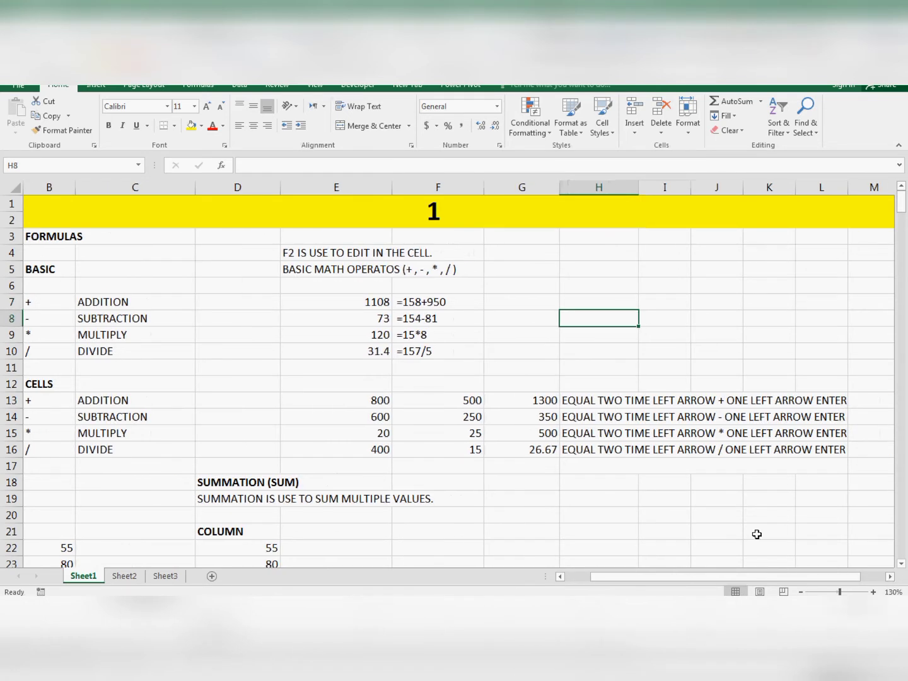
scroll(722, 523, down, 1)
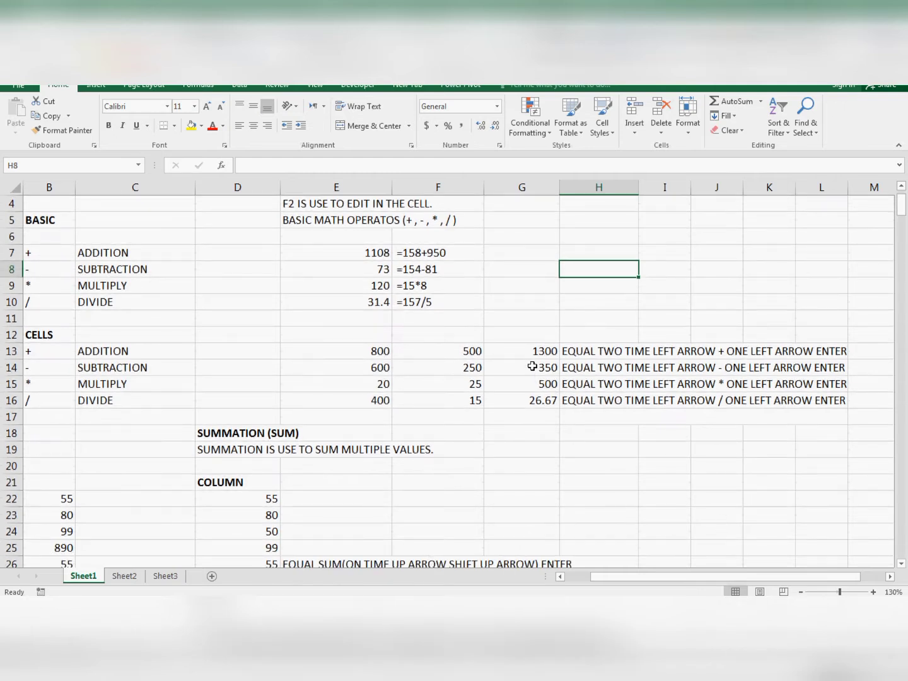
drag(531, 350, 535, 398)
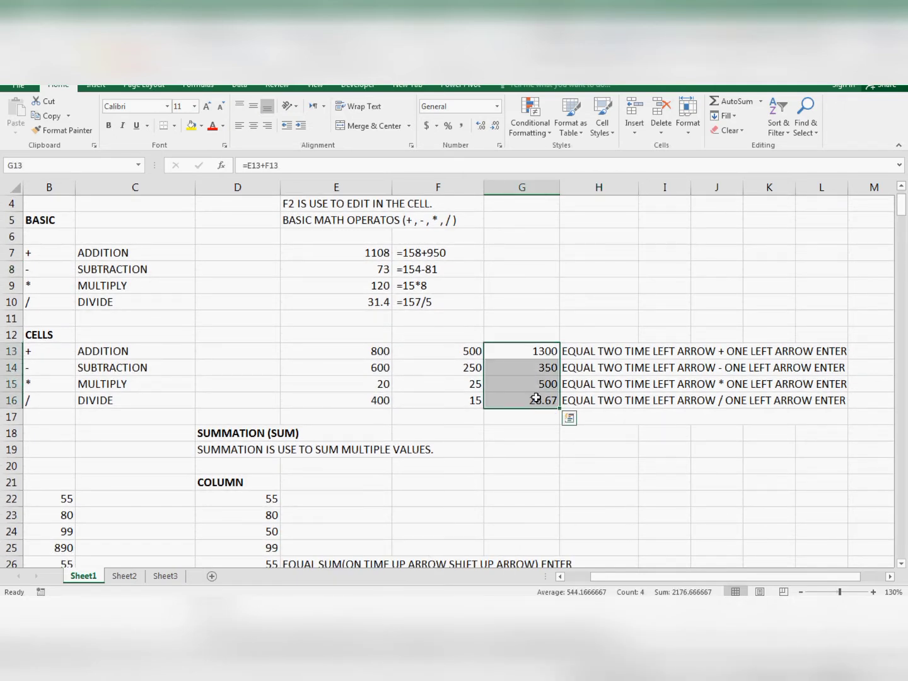
key(Delete)
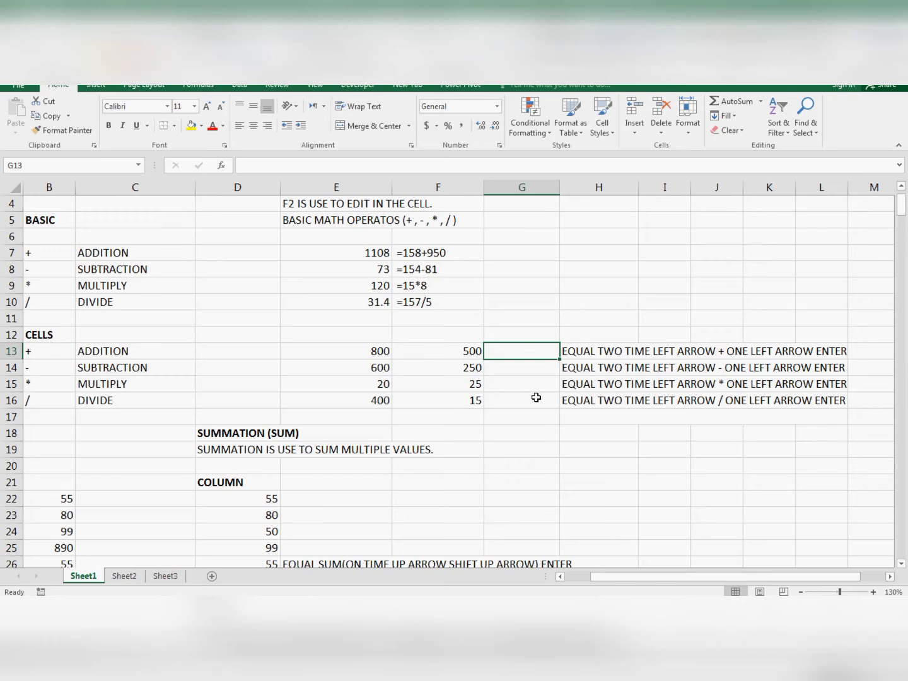
Enter the addition formula =E13+F13 in cell G13 of the CELLS section and clear it again
text(=)
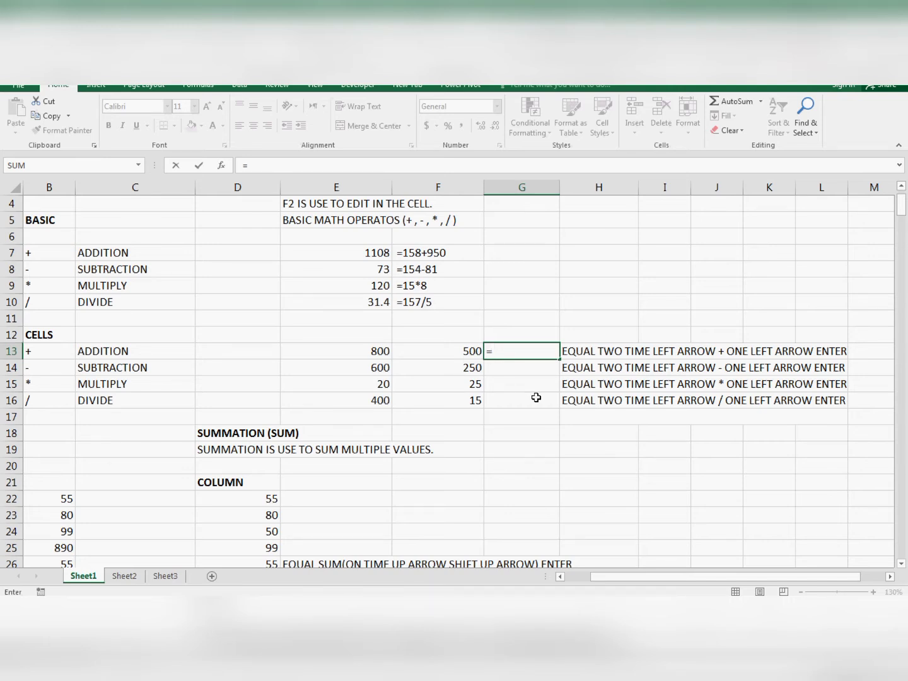
key(Left)
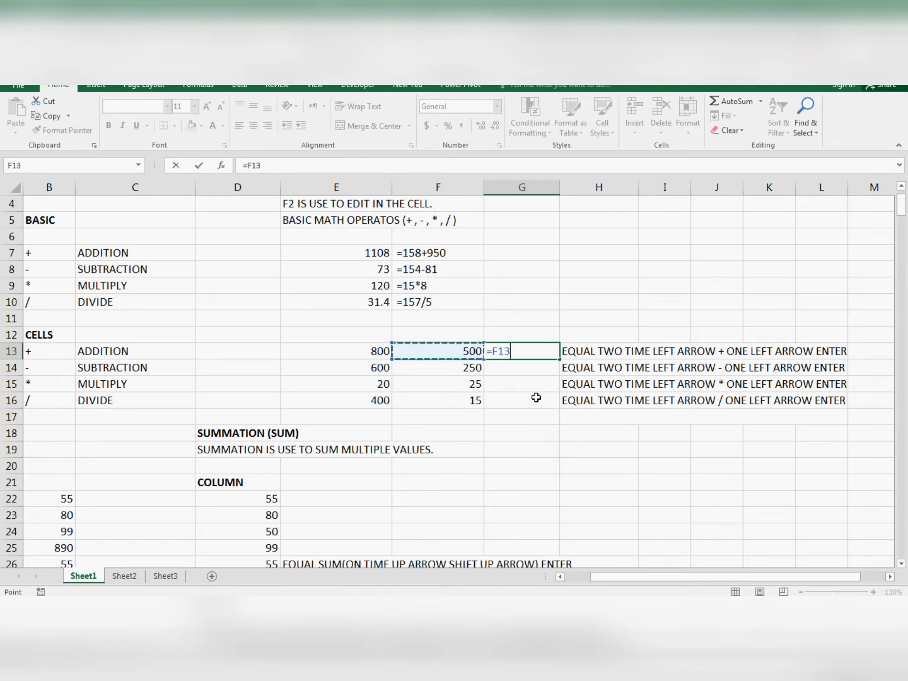
key(Left)
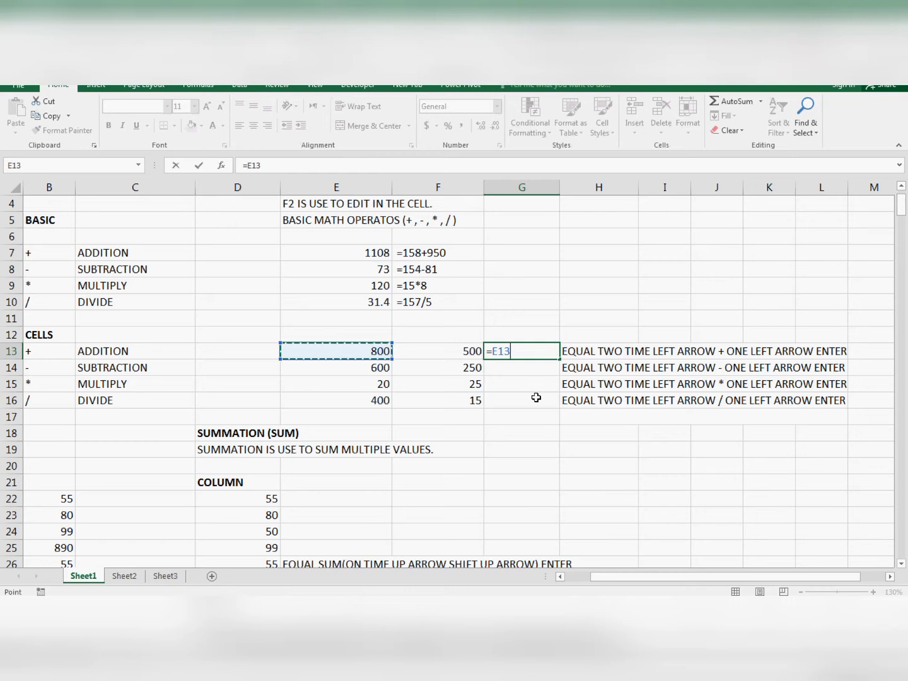
text(+)
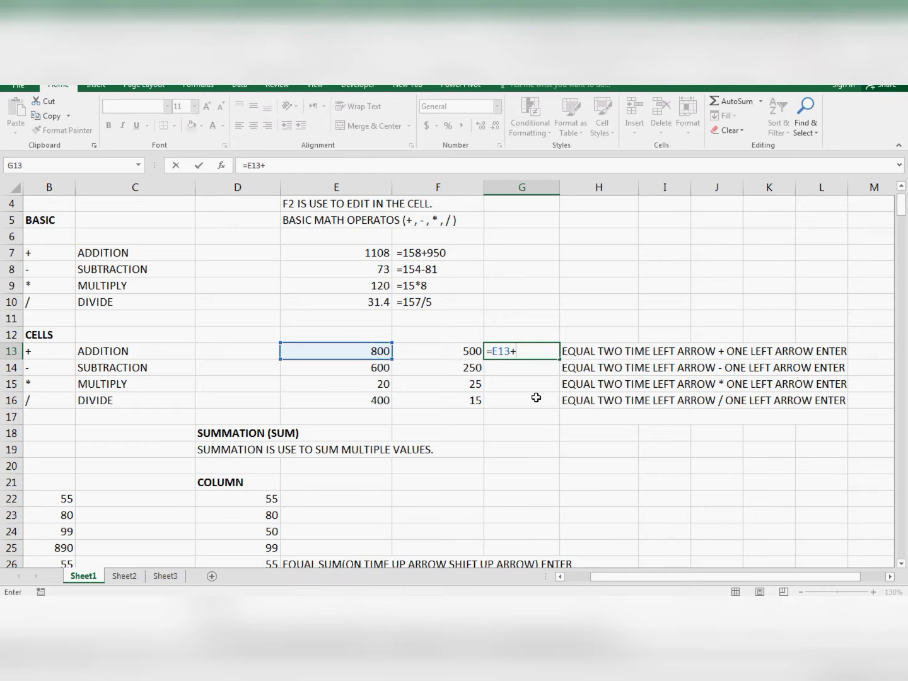
key(Left)
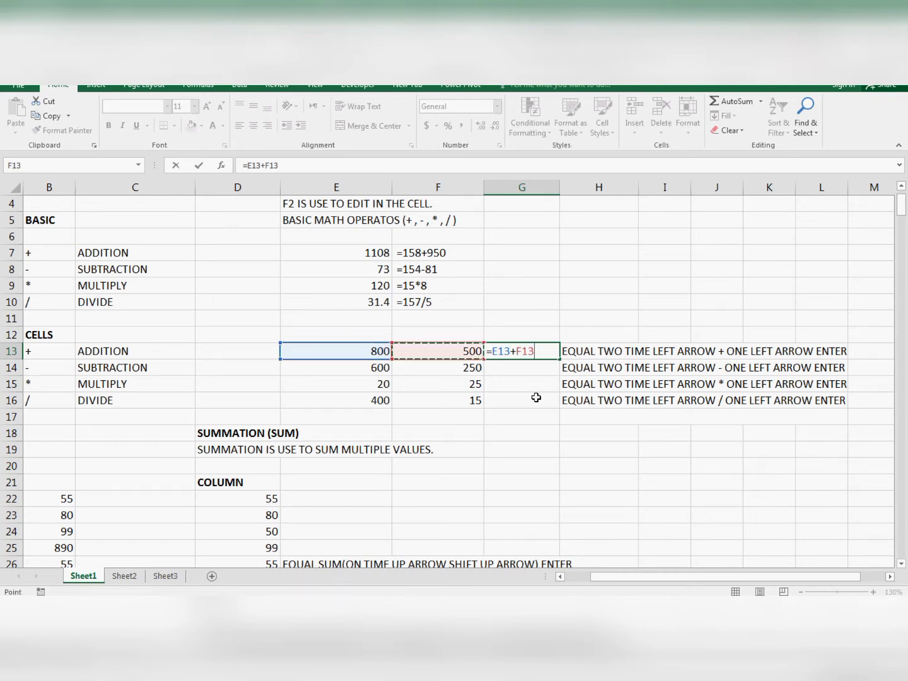
key(Return)
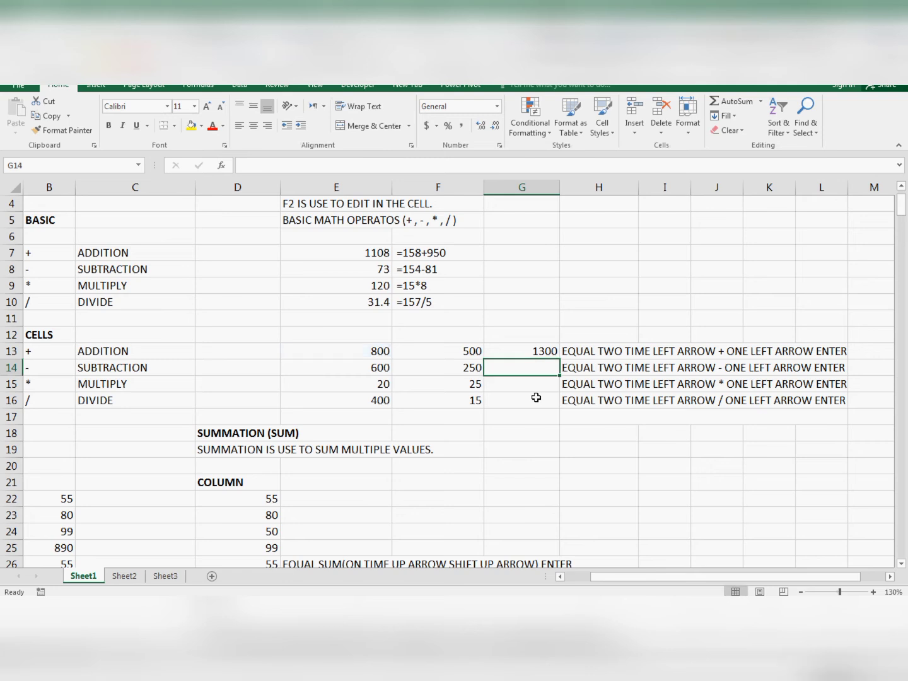
key(Up)
key(Delete)
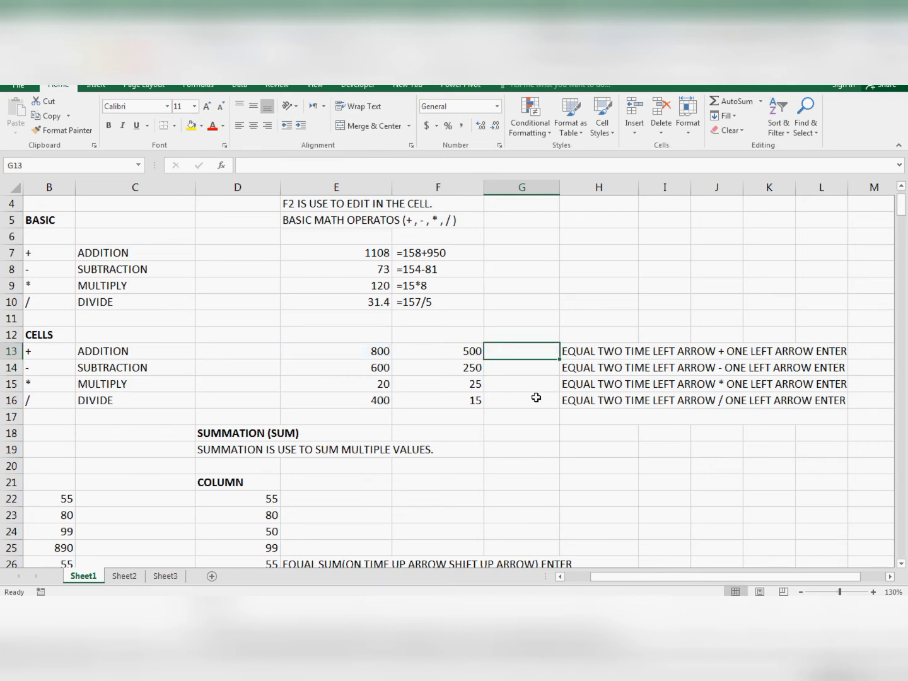
Enter the formula =E13+F13 in G13 to add the two values of the ADDITION row
text(=)
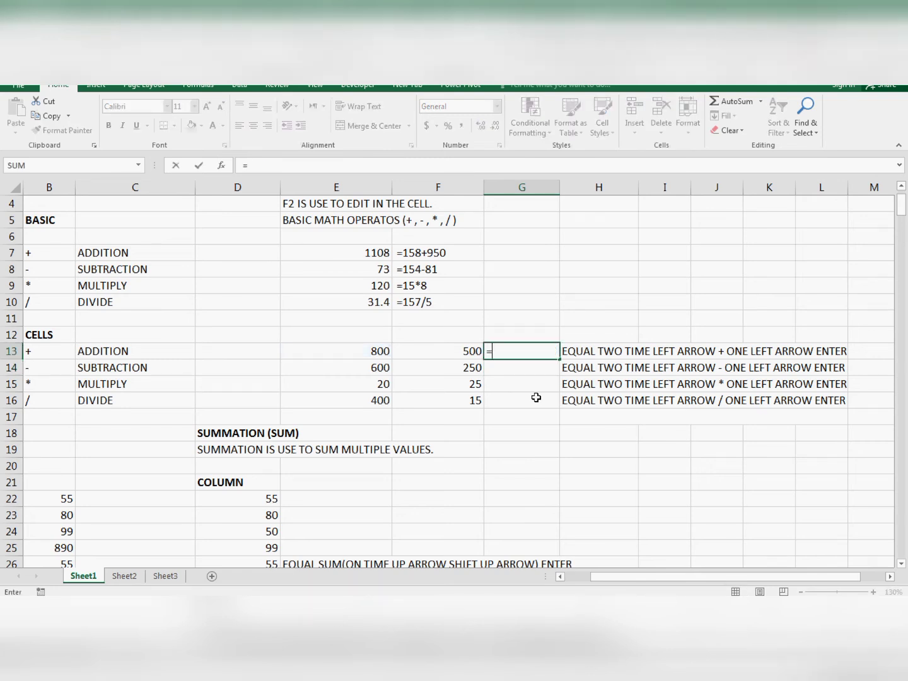
key(Left)
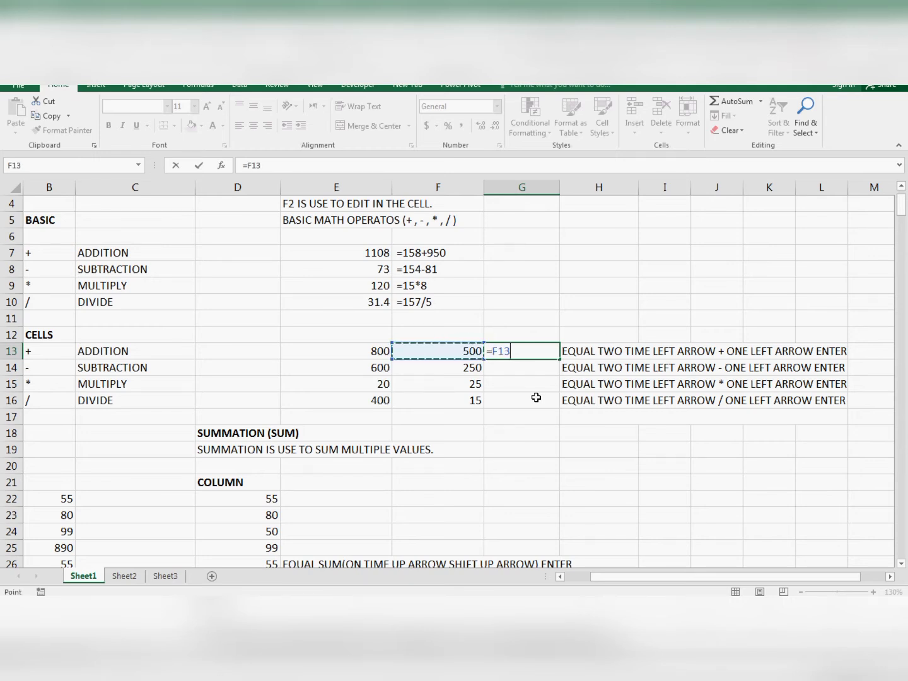
key(Left)
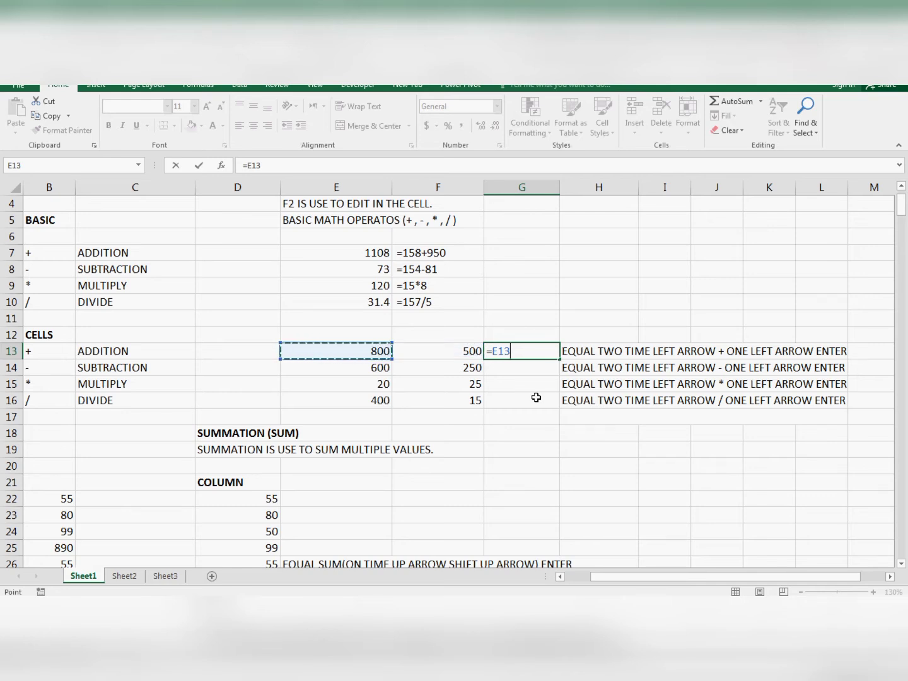
text(+)
key(Left)
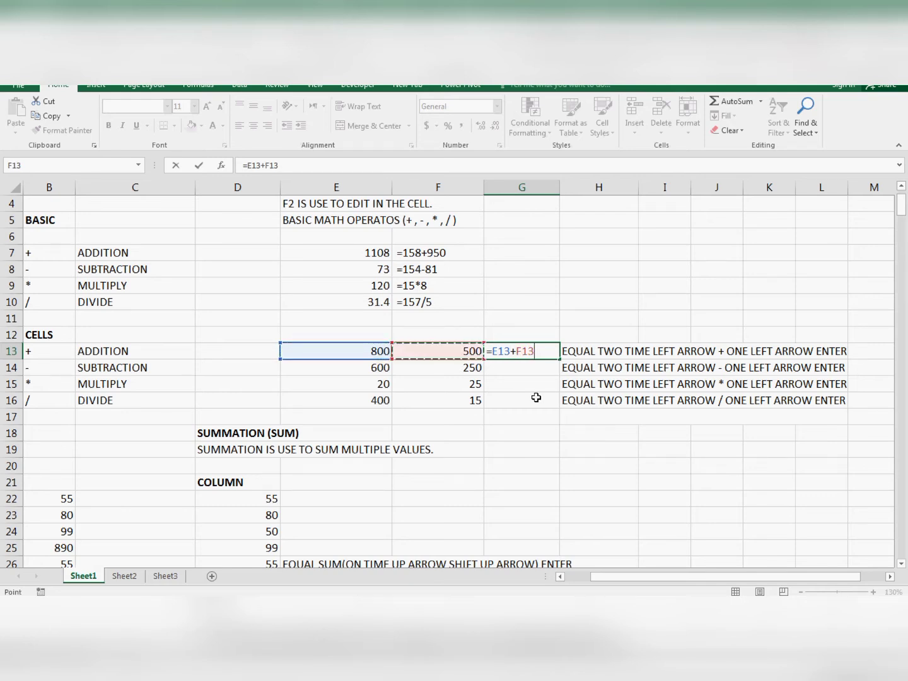
key(Return)
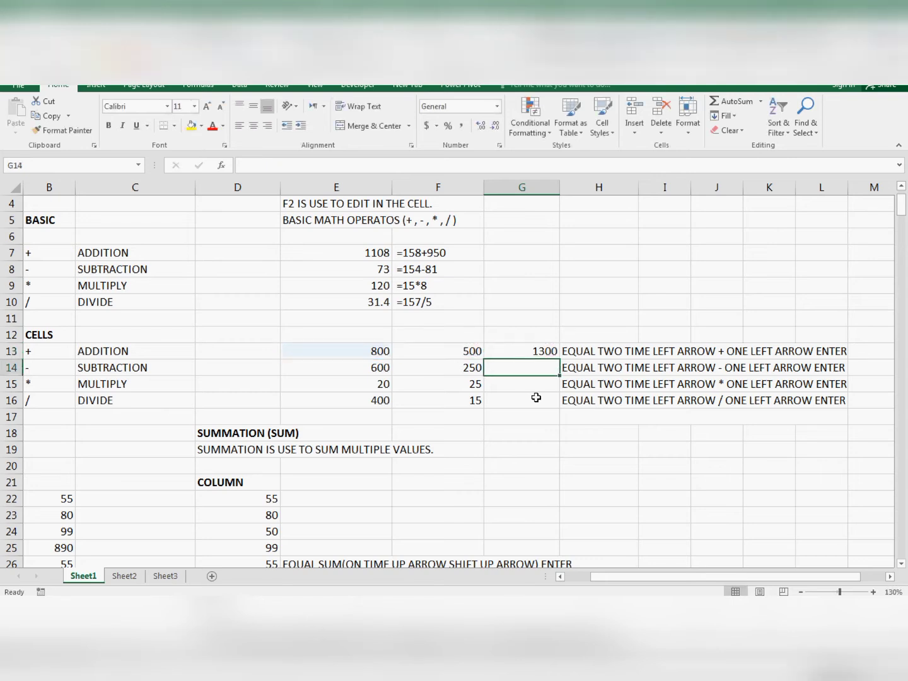
Enter the subtraction formula =E14-F14 in cell G14, using references to the row's two values
text(=)
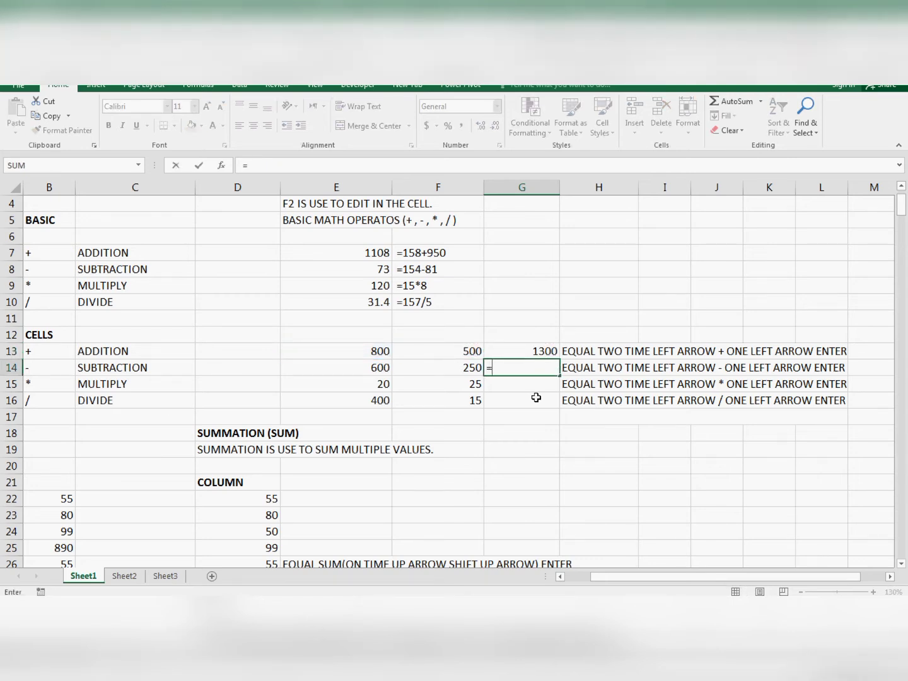
key(Left)
key(Left)
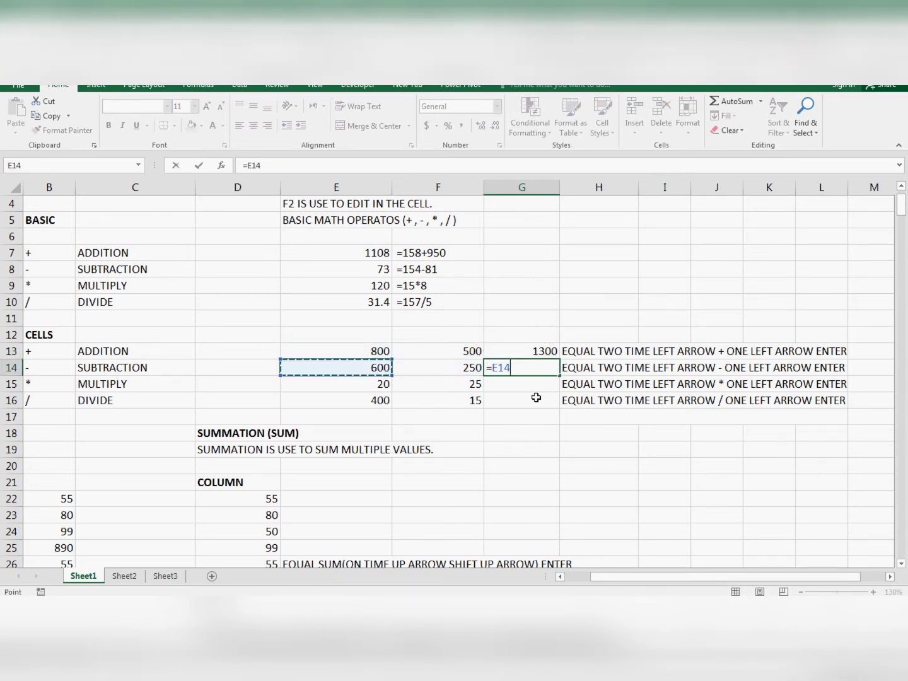
text(-)
key(Left)
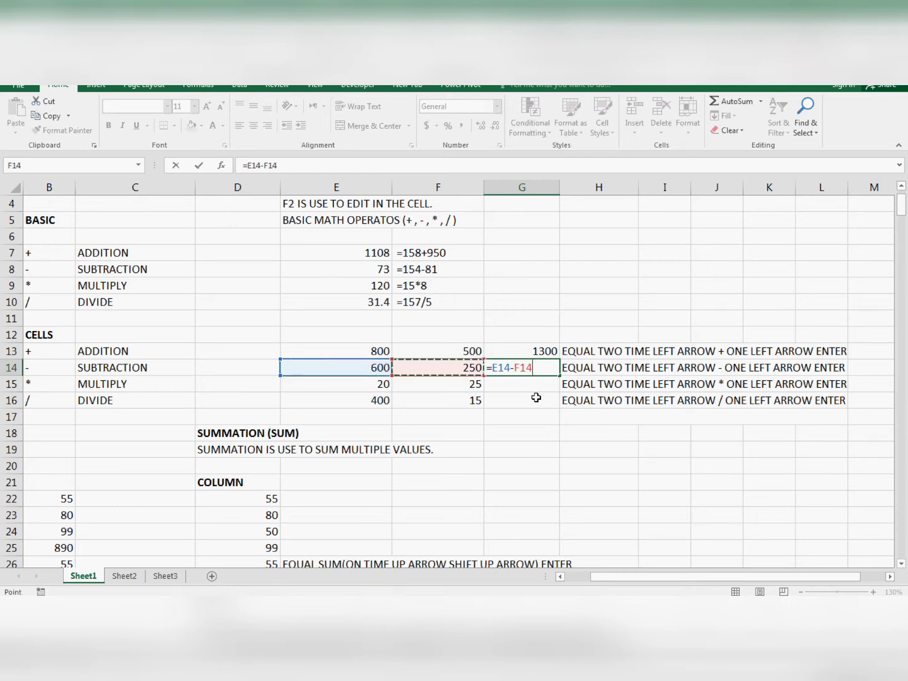
key(Return)
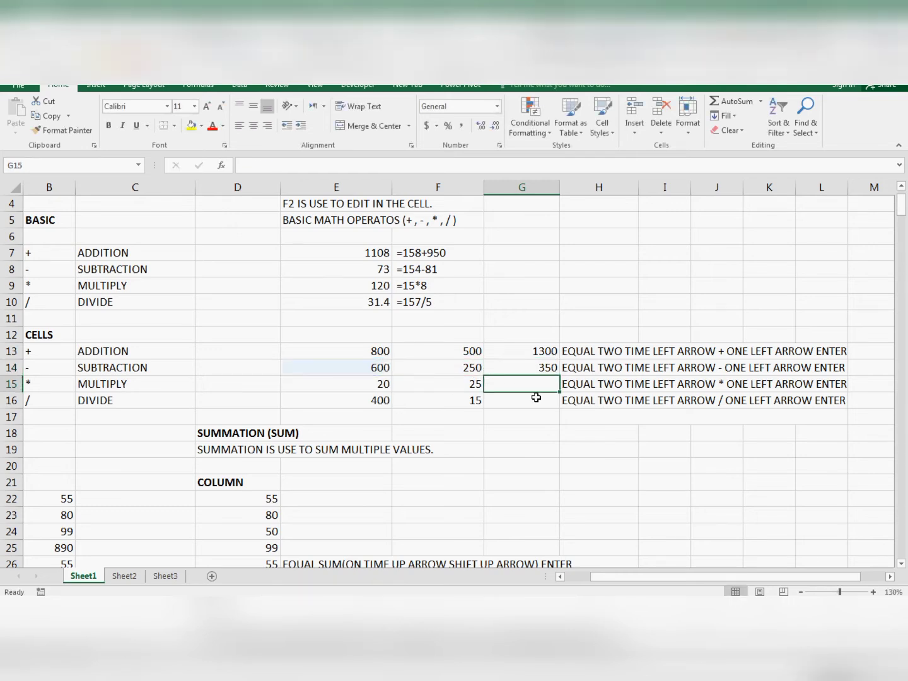
Enter the multiplication formula =E15*F15 in cell G15, using references to the row's two values
text(=)
key(Left)
key(Left)
key(Left)
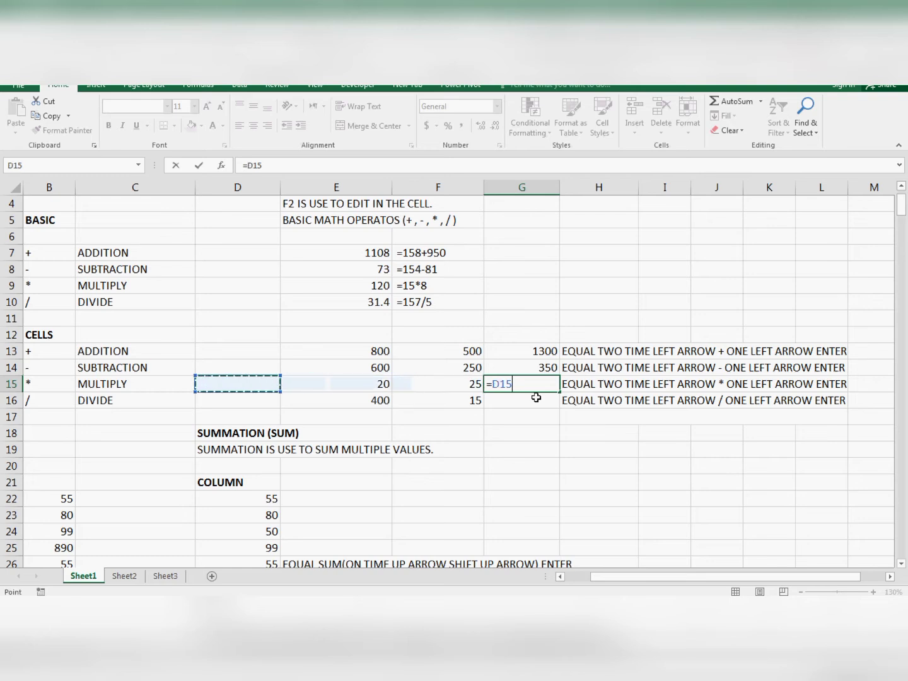
key(Right)
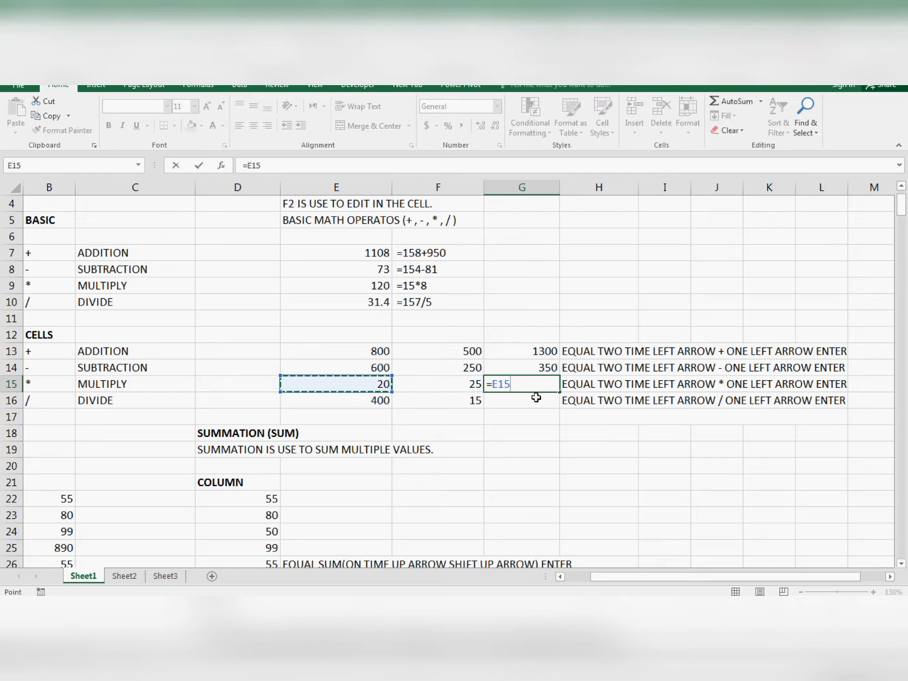
text(*)
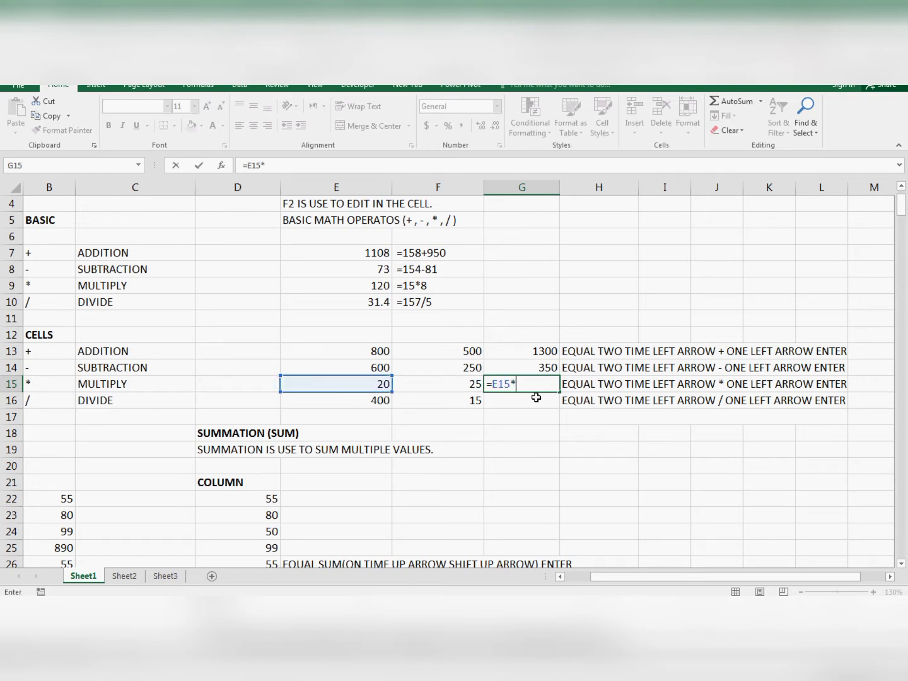
key(Left)
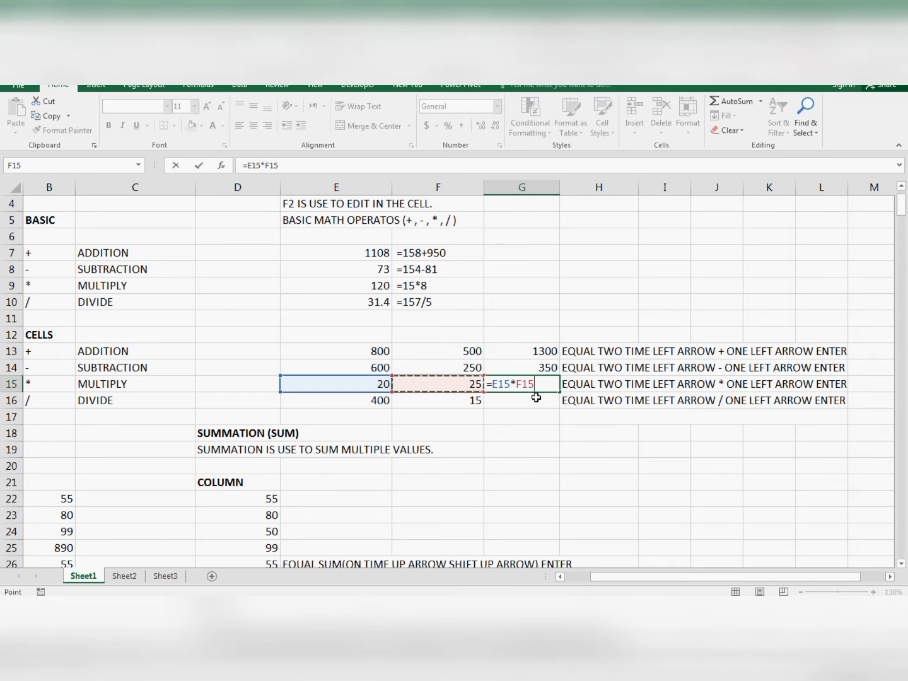
key(Return)
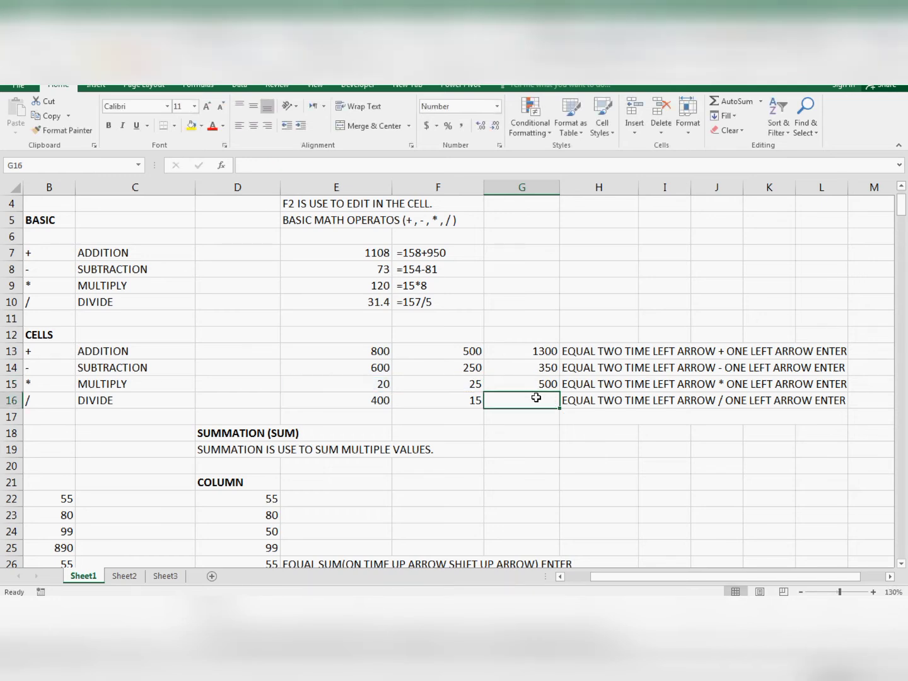
Enter the division formula =E16/F16 in cell G16, using references to the row's two values
text(=)
key(Left)
key(Left)
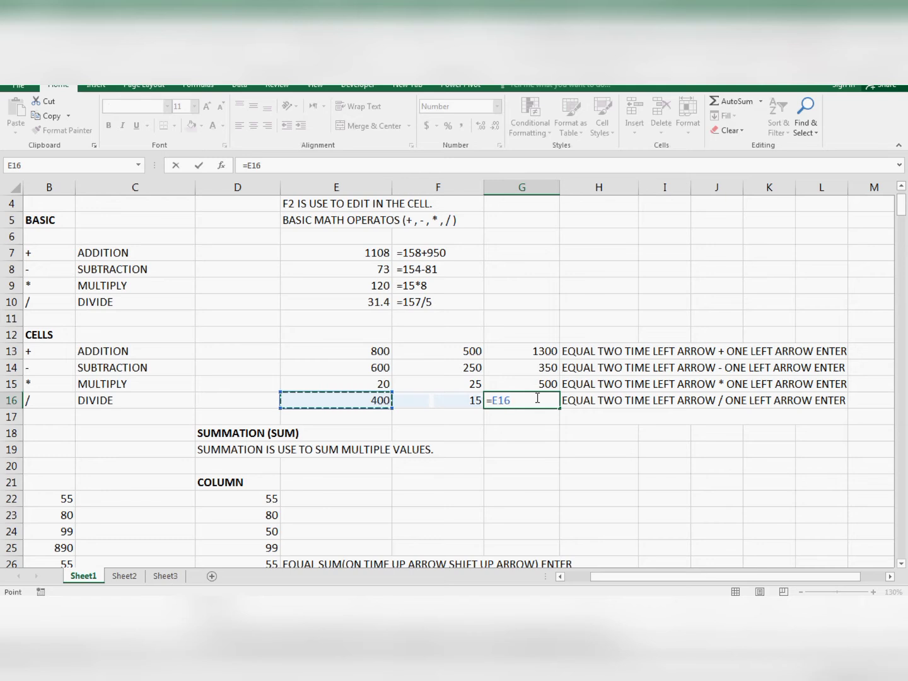
text(/)
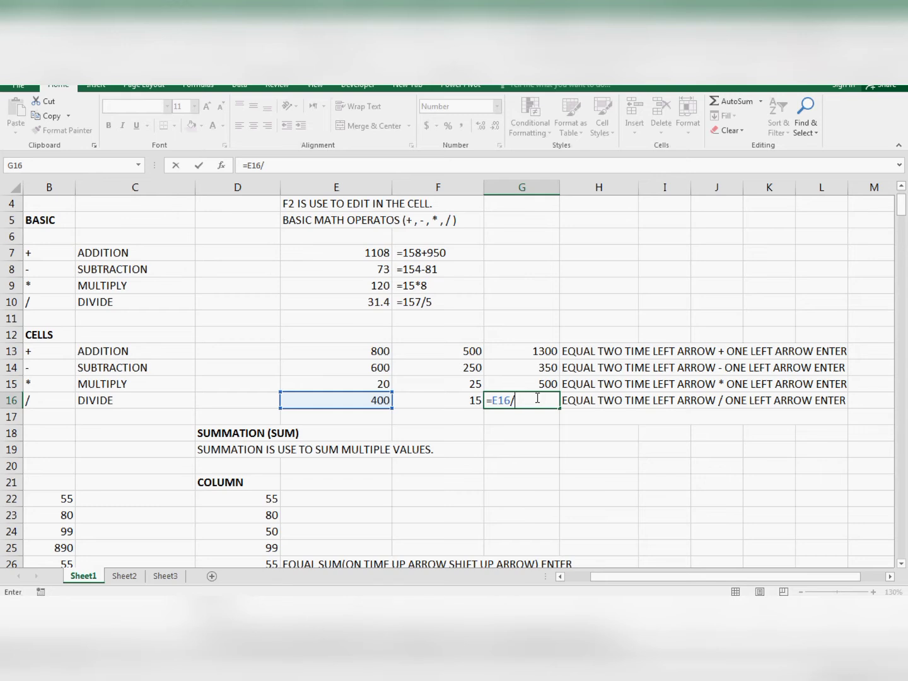
key(Left)
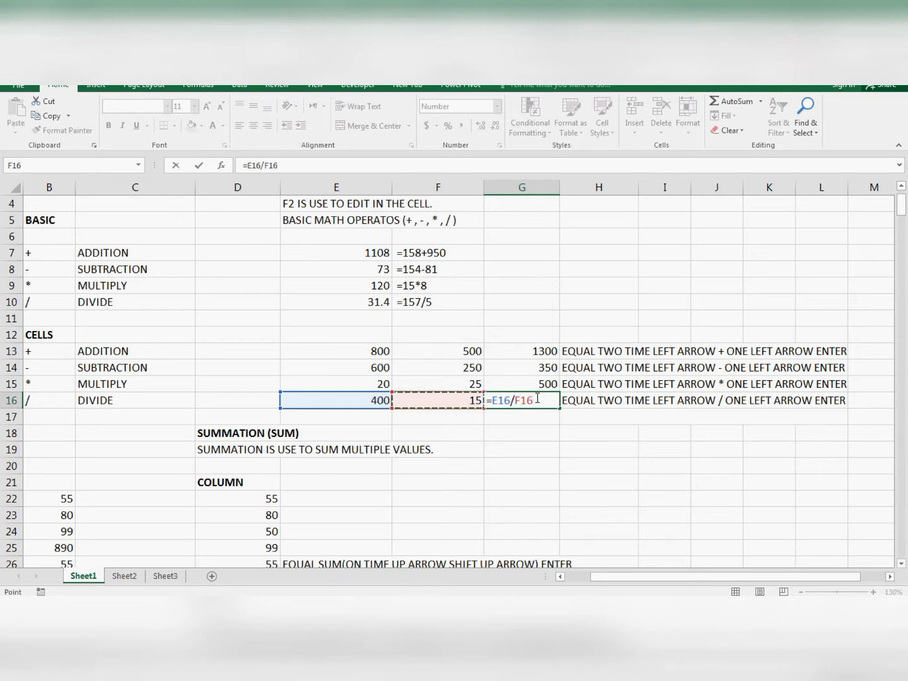
key(Return)
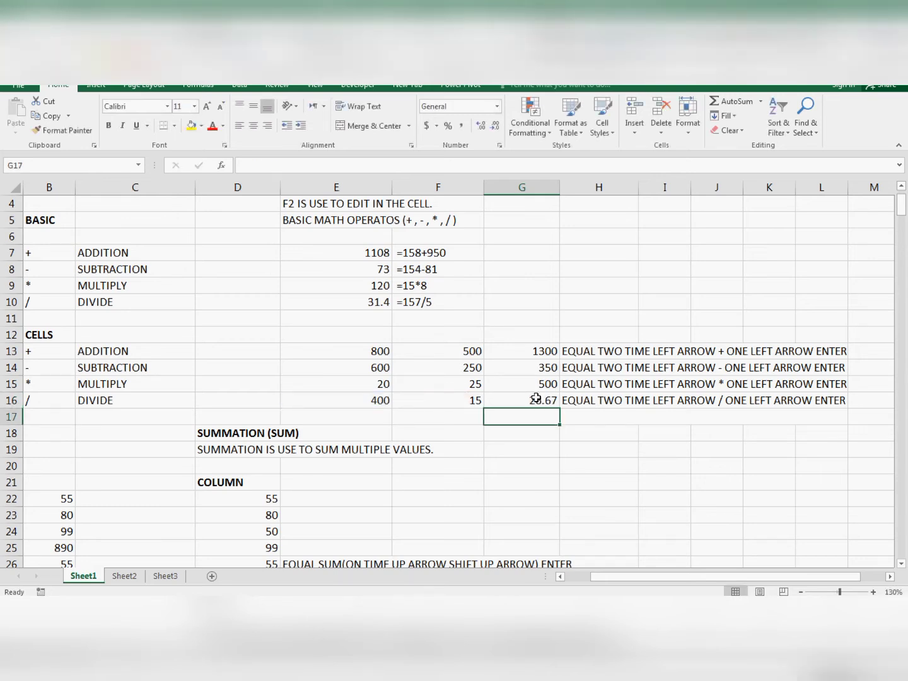
click(581, 357)
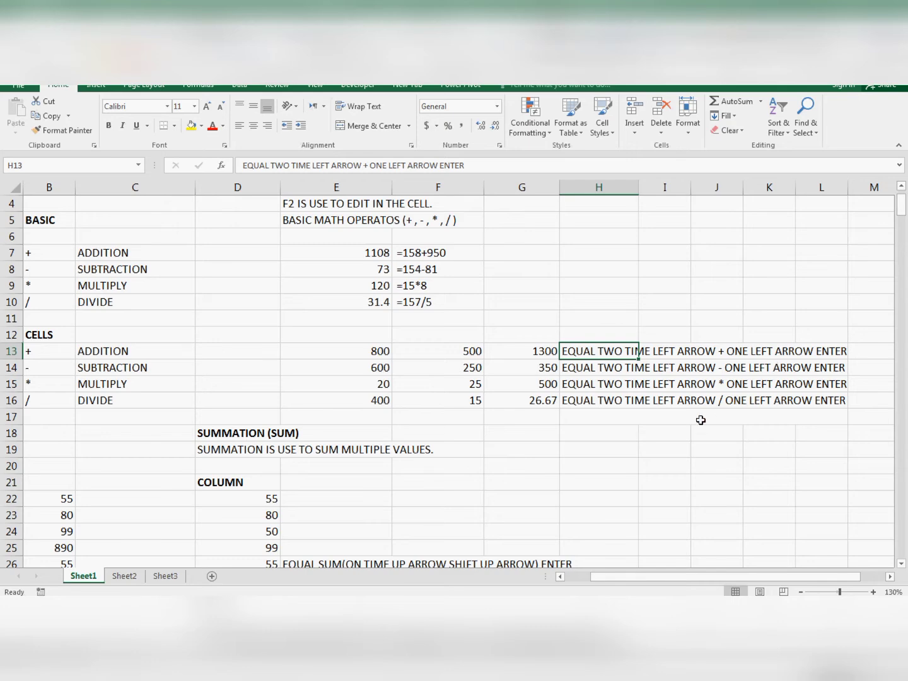
scroll(696, 419, down, 1)
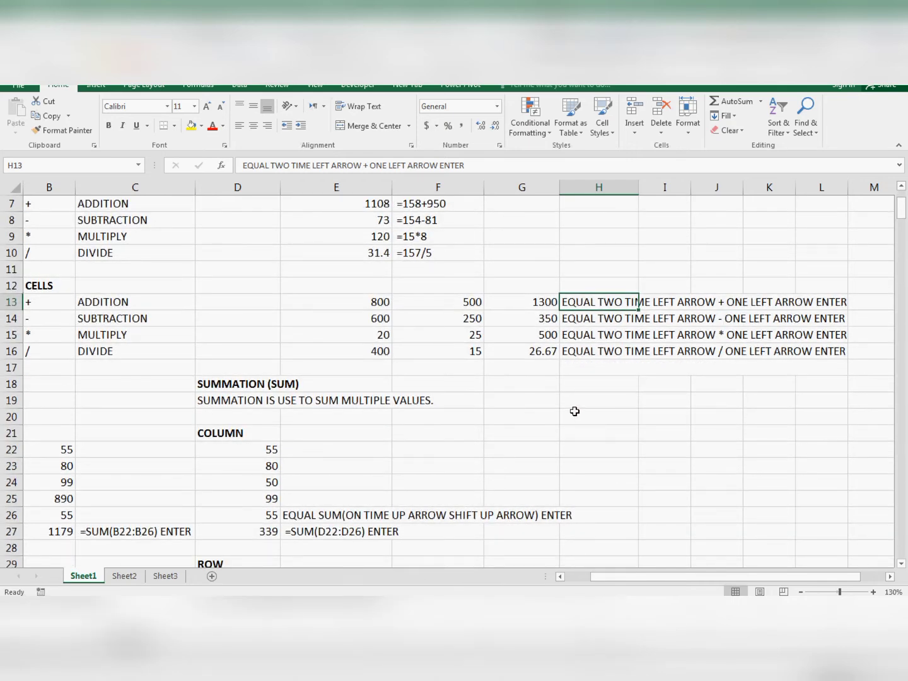
click(535, 399)
scroll(610, 397, up, 2)
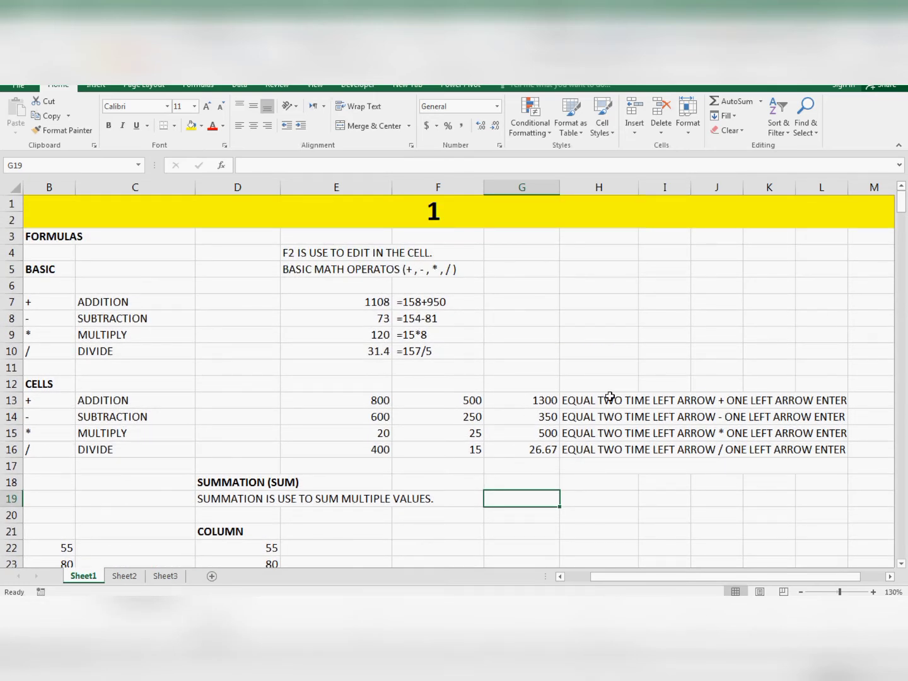
Change the first value of the ADDITION row, cell E13 in the CELLS section, to 500
click(370, 401)
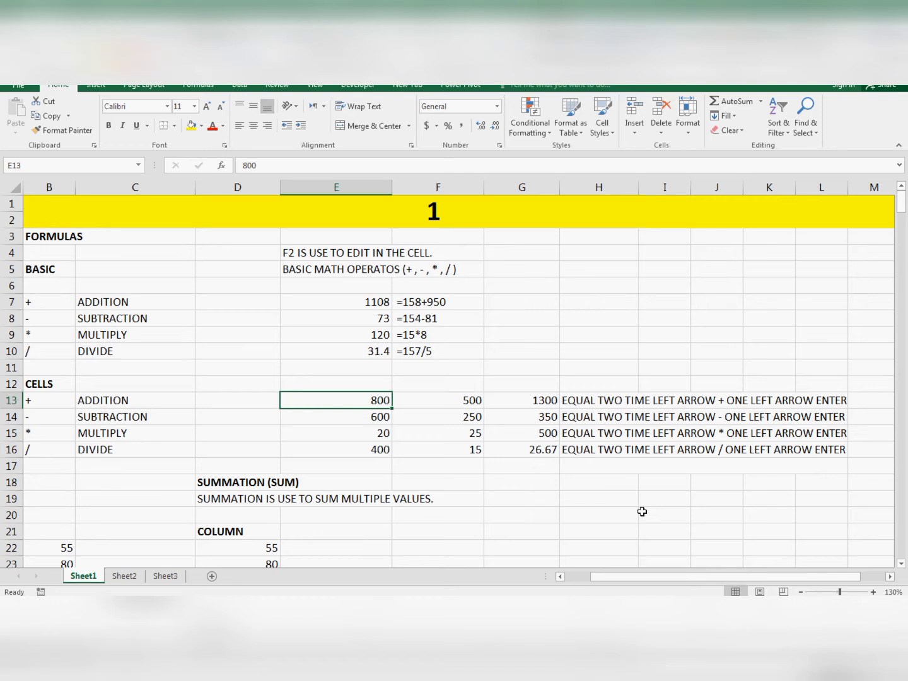
text(500)
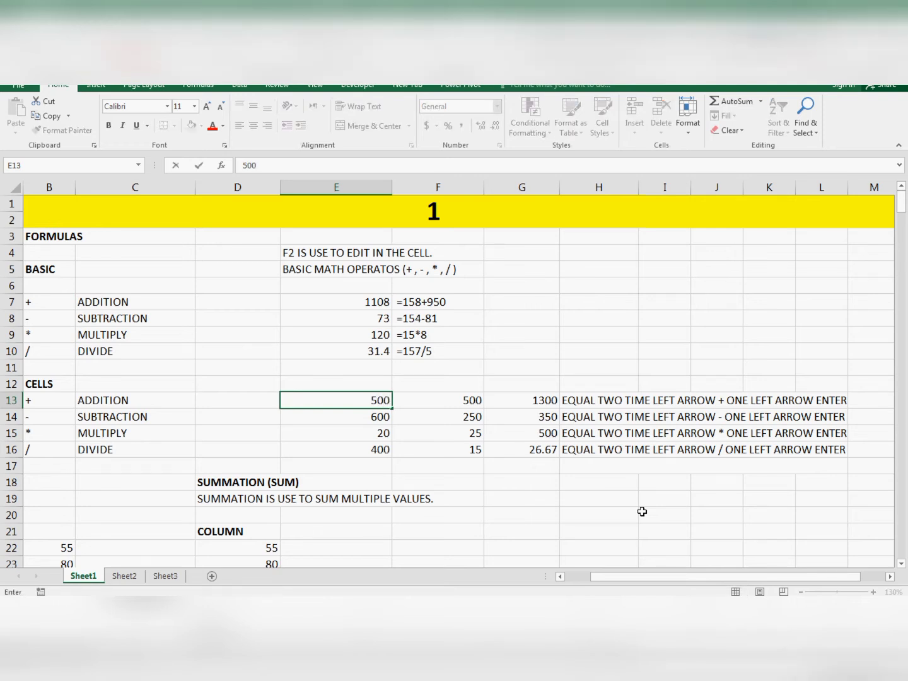
key(Return)
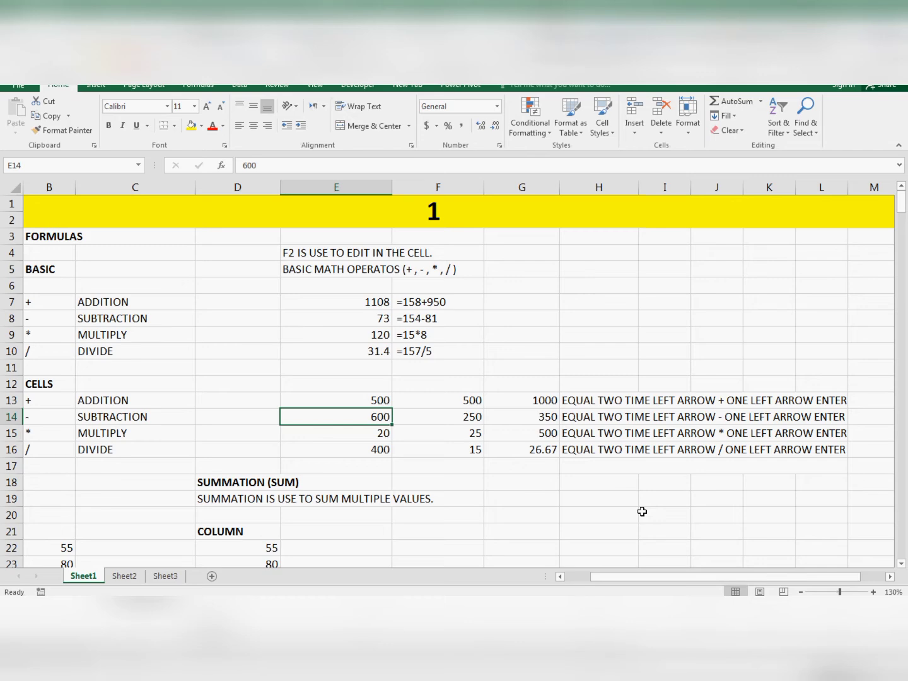
click(515, 489)
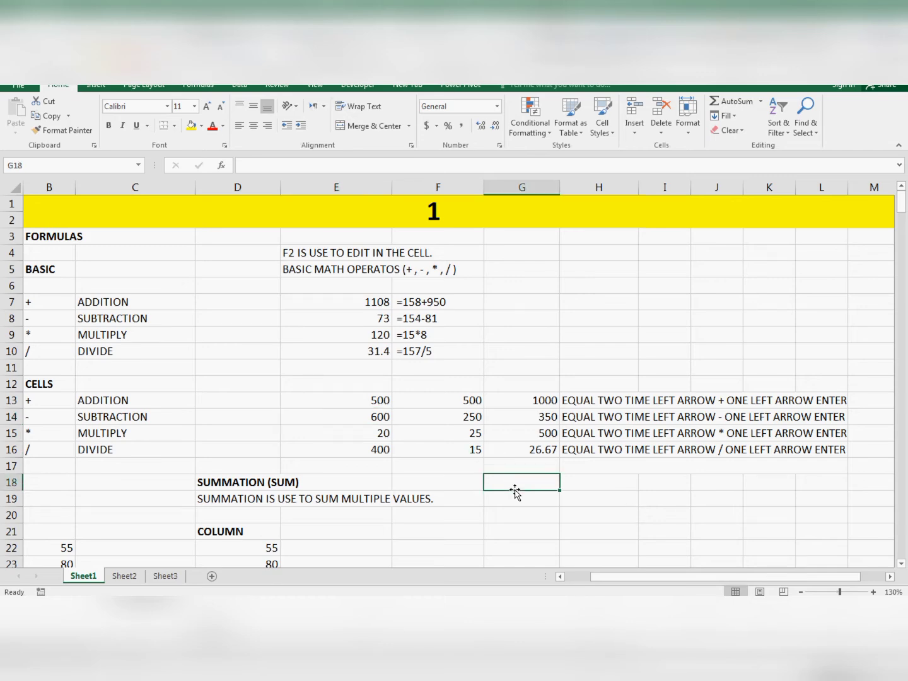
scroll(502, 480, down, 4)
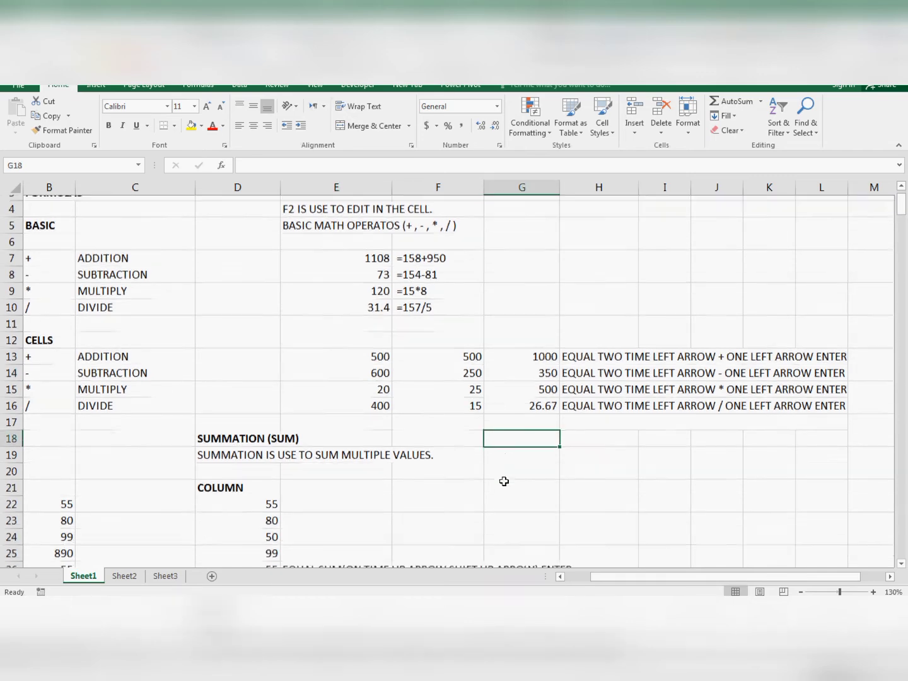
click(289, 378)
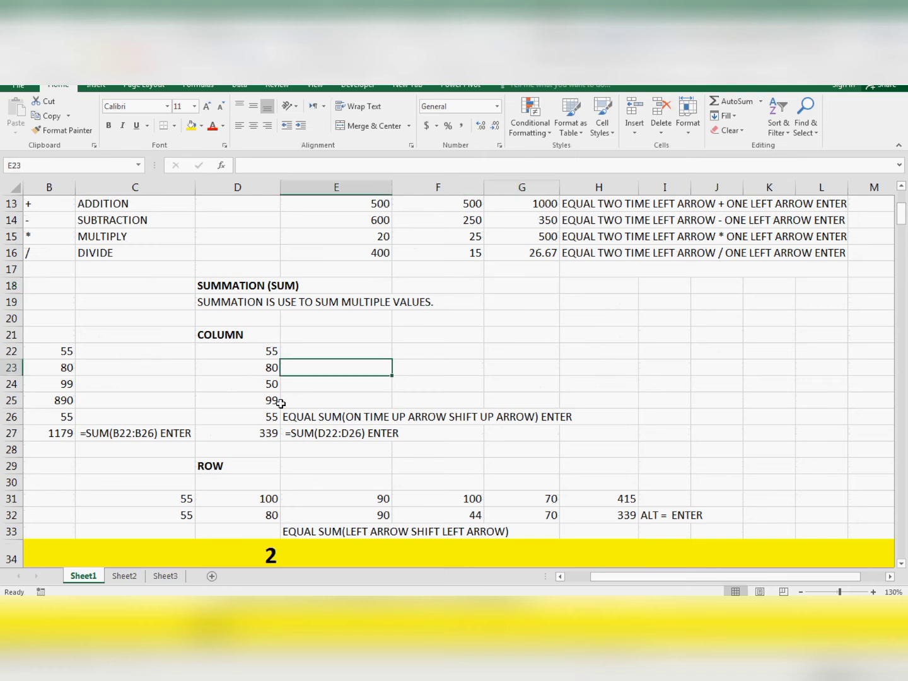
click(250, 399)
click(302, 356)
click(245, 371)
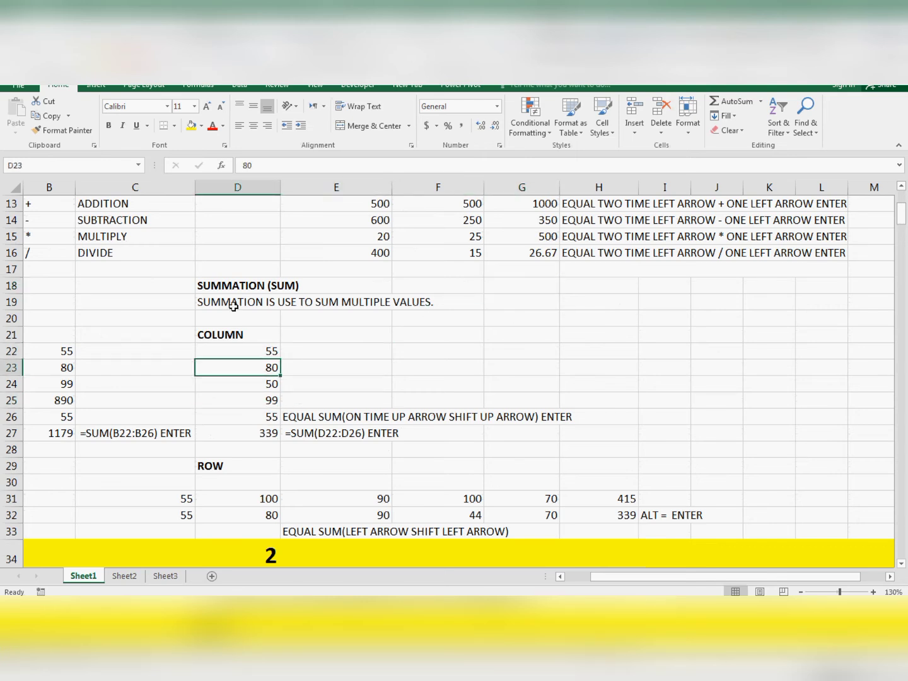
Look over the SUMMATION (SUM) heading and its description above the COLUMN example
click(213, 302)
click(278, 334)
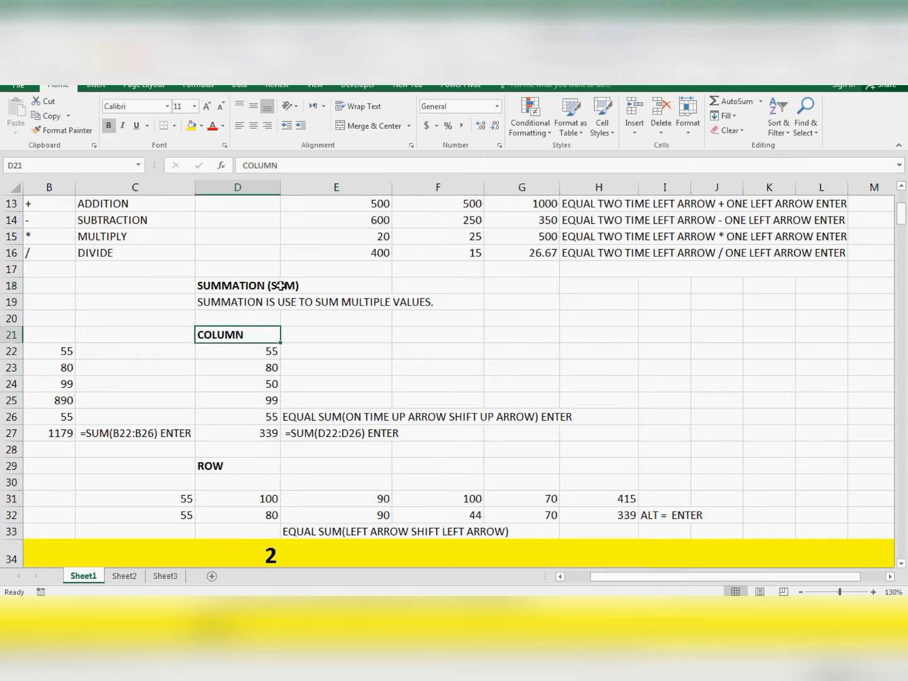
click(281, 287)
click(291, 337)
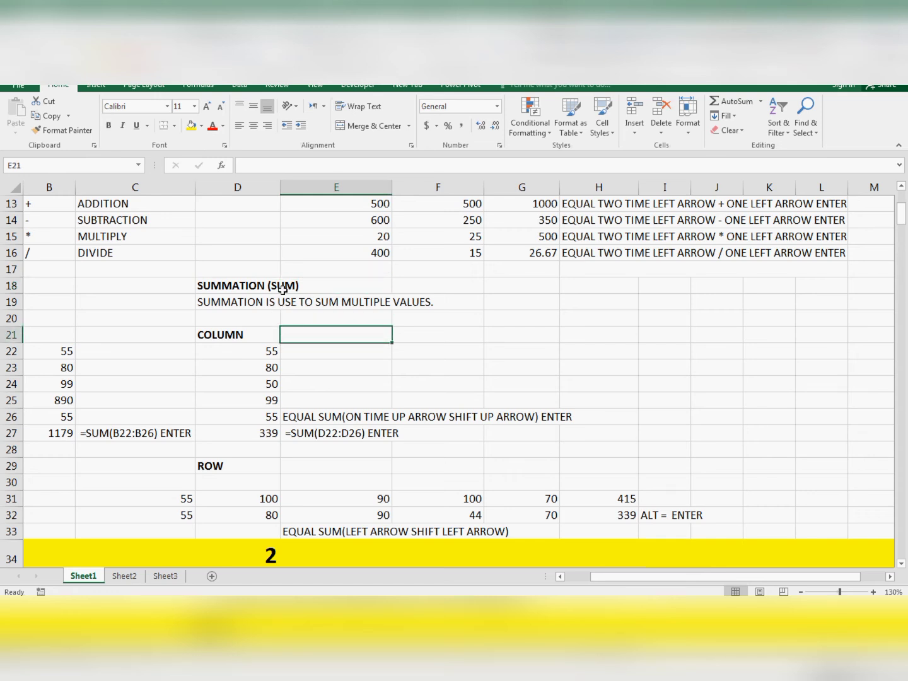
click(209, 304)
click(292, 315)
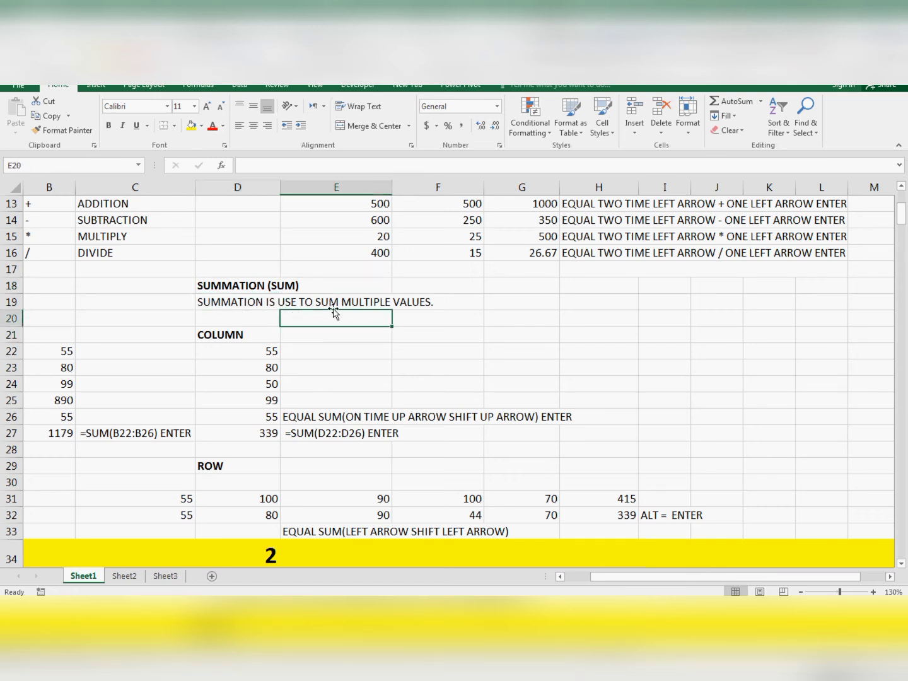
click(419, 346)
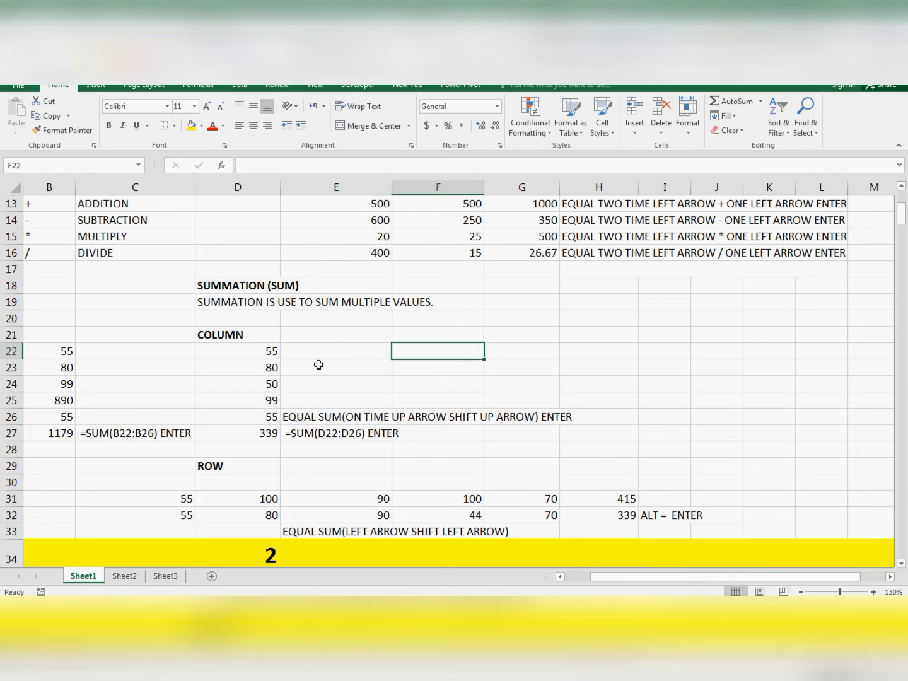
Clear the existing sum formula from cell D27 below the COLUMN values
scroll(318, 365, down, 1)
click(262, 379)
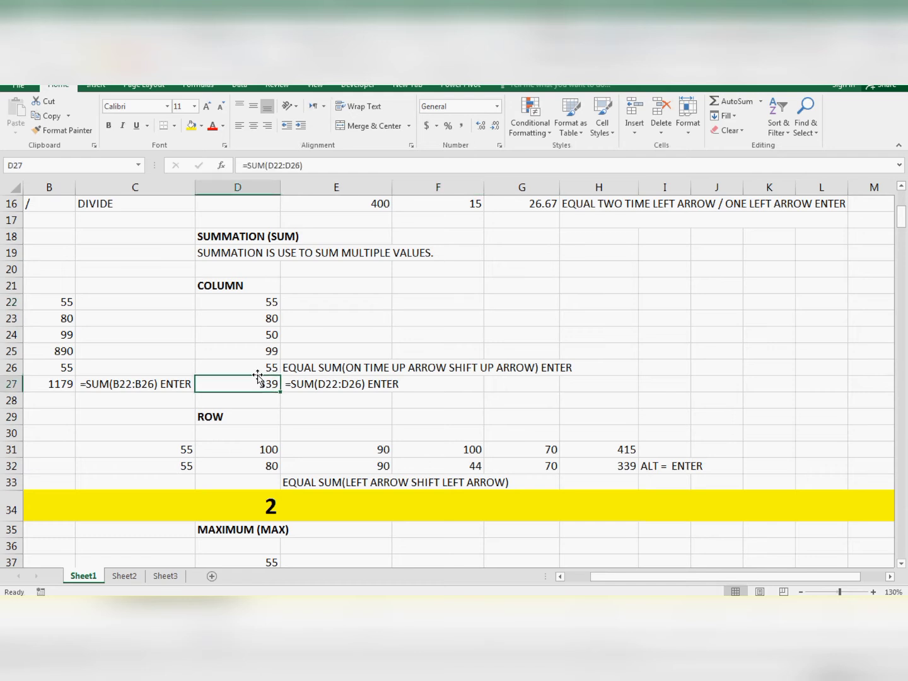
key(Delete)
Go through the COLUMN values in D22 to D26 that feed the sum, ending on cell D27
key(Up)
key(Up)
key(Up)
key(Up)
key(Up)
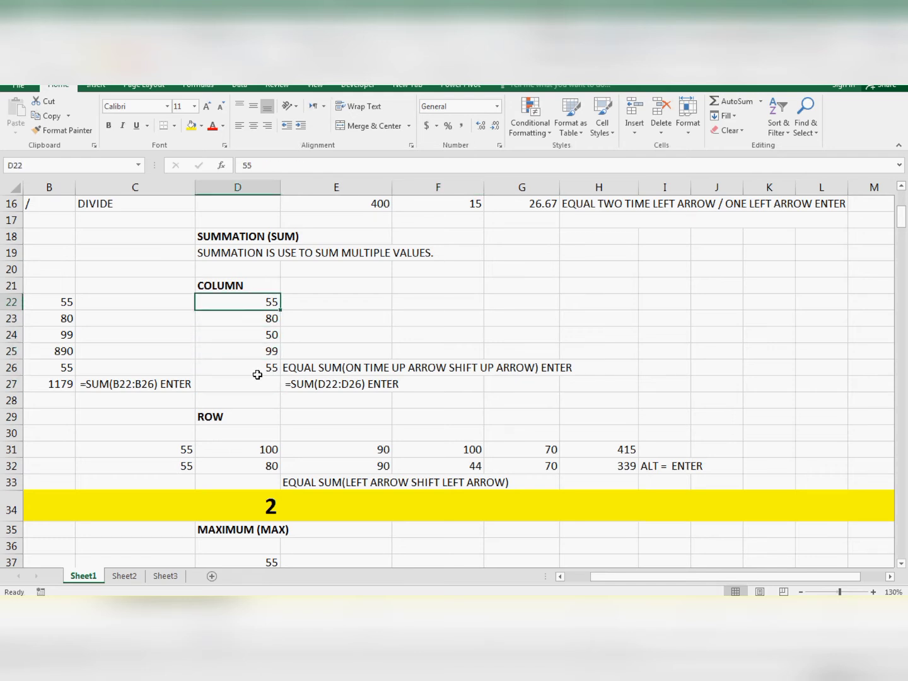
key(Down)
key(Down)
key(Down)
key(Down)
key(Down)
key(Up)
key(Up)
key(Up)
key(Up)
key(Up)
key(Up)
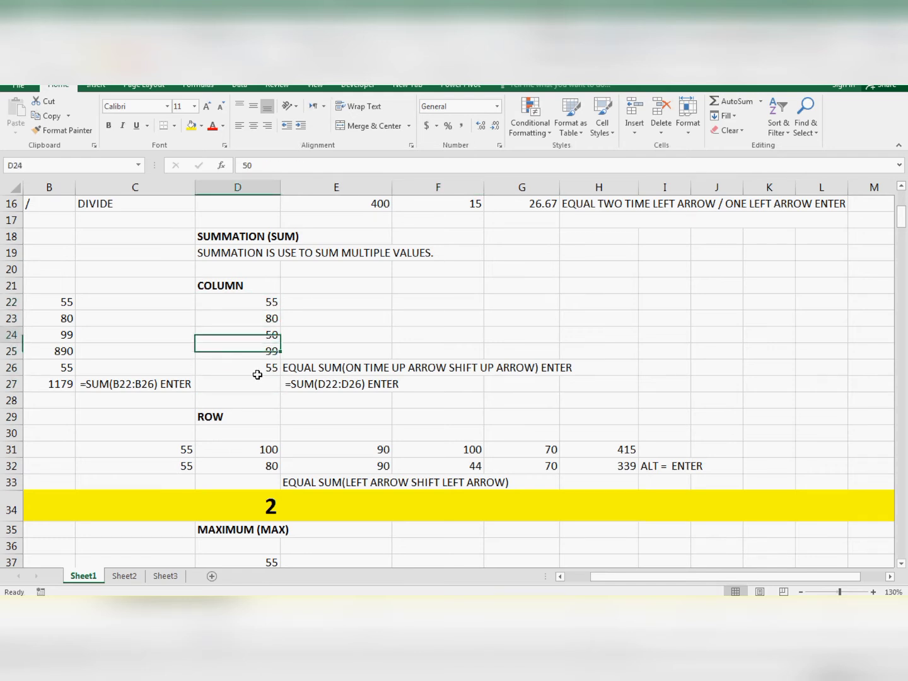
key(Down)
key(Down)
key(Down)
key(Down)
key(Down)
key(Down)
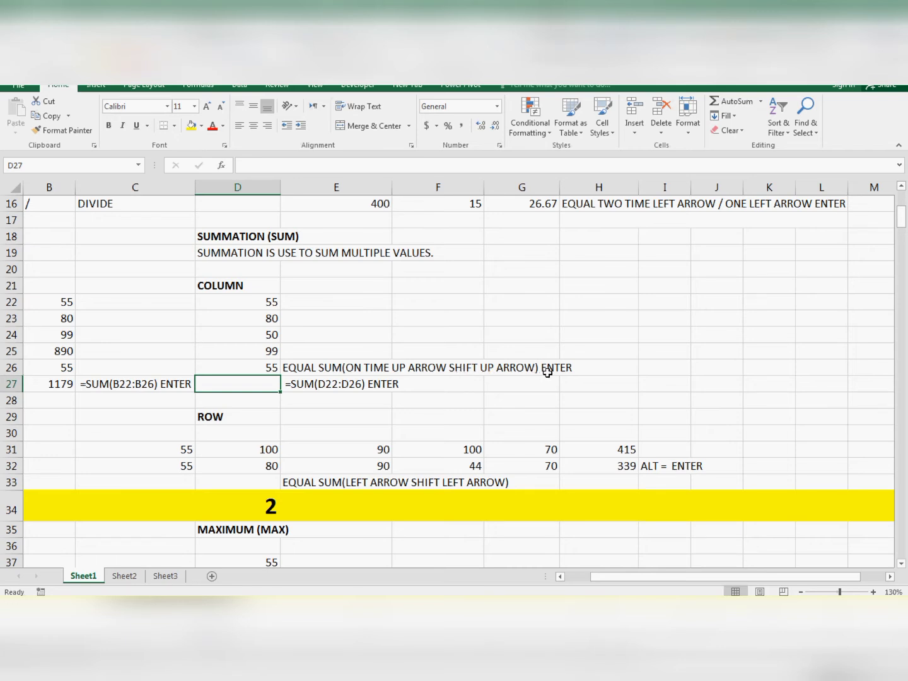
Enter the formula =SUM(D22:D26) in cell D27, selecting the range upward from the cell directly above
text(=)
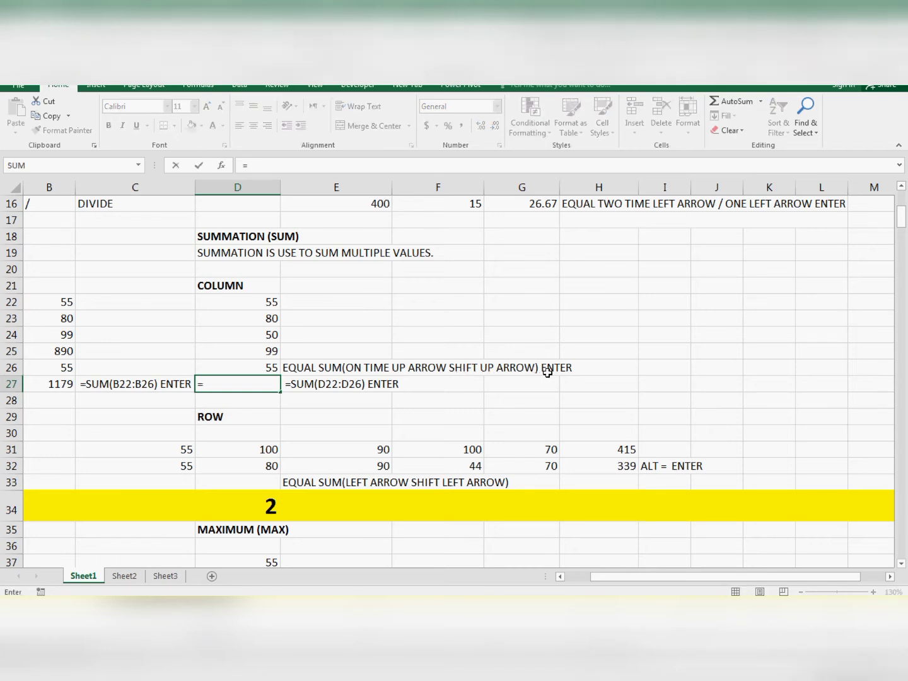
text(sum)
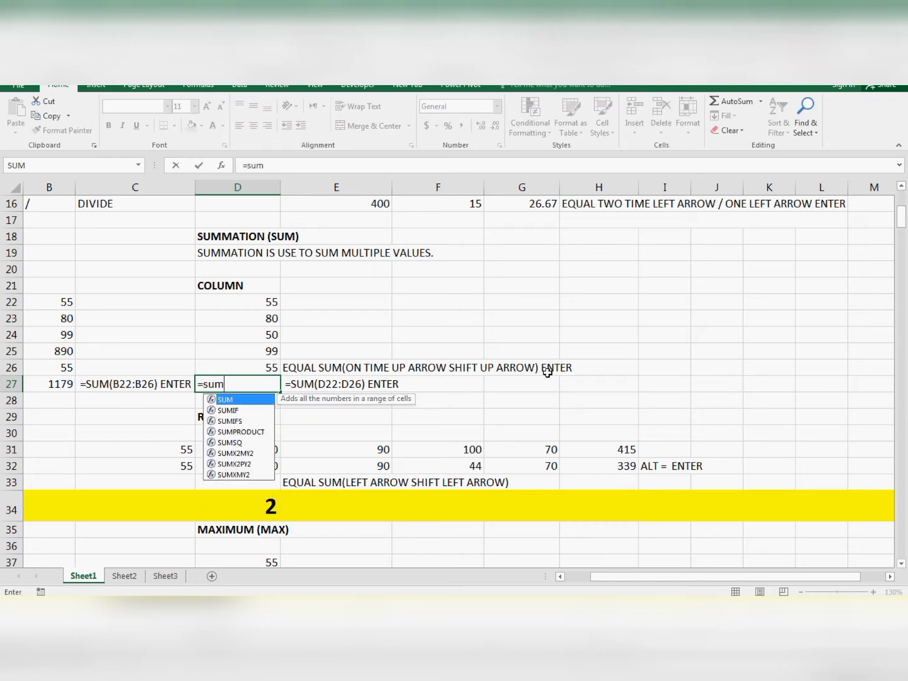
text(()
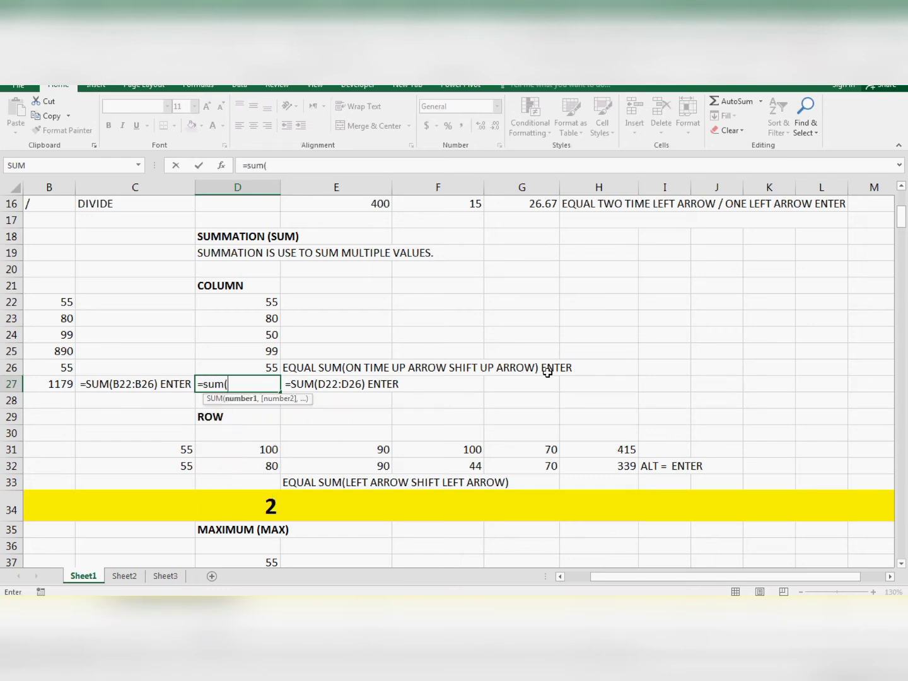
key(Up)
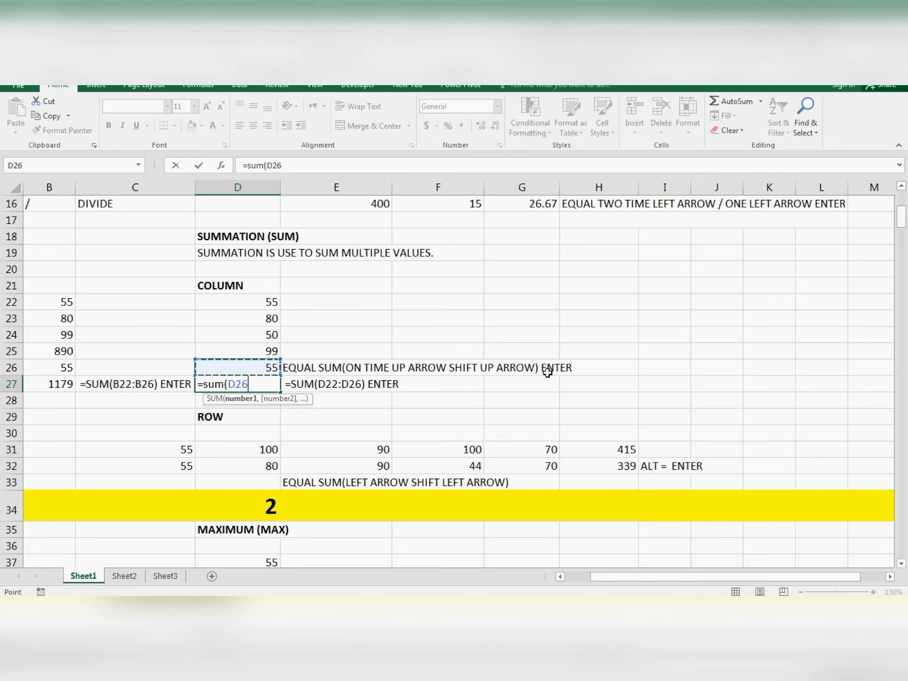
key(shift+Up)
key(shift+Up)
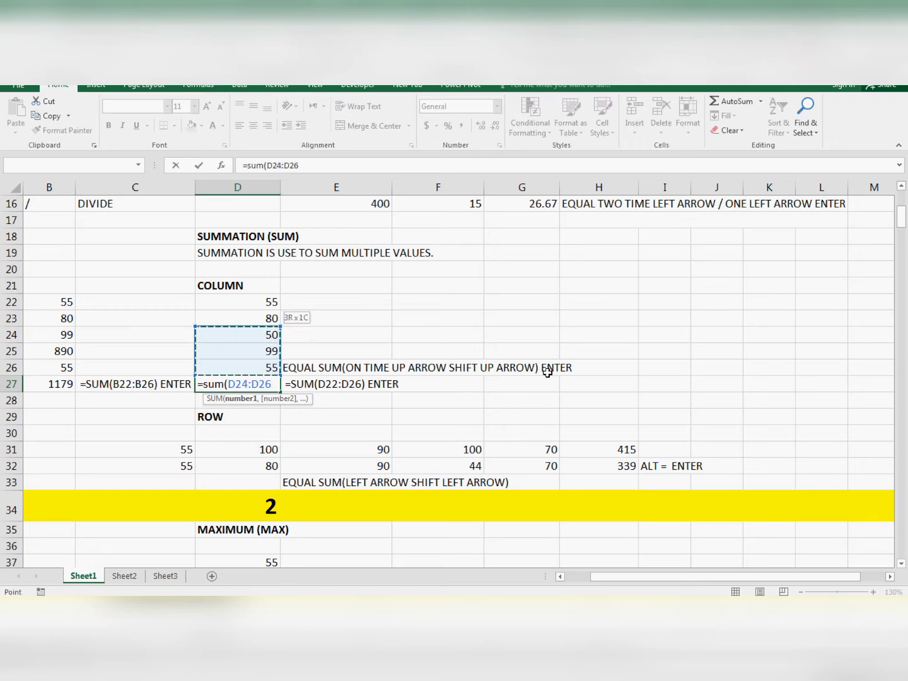
key(shift+Up)
key(shift+Up)
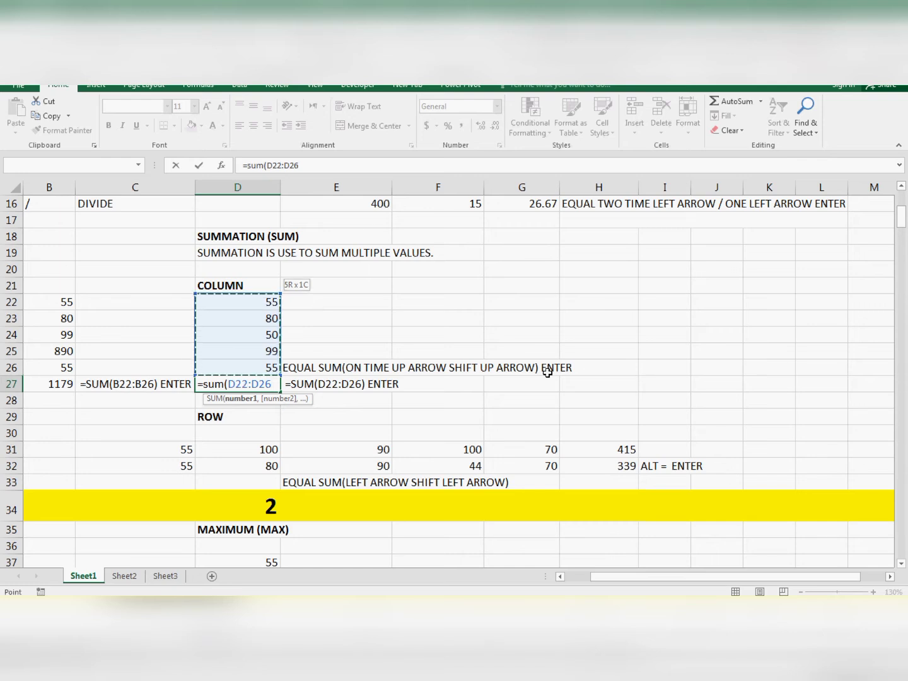
text())
key(Return)
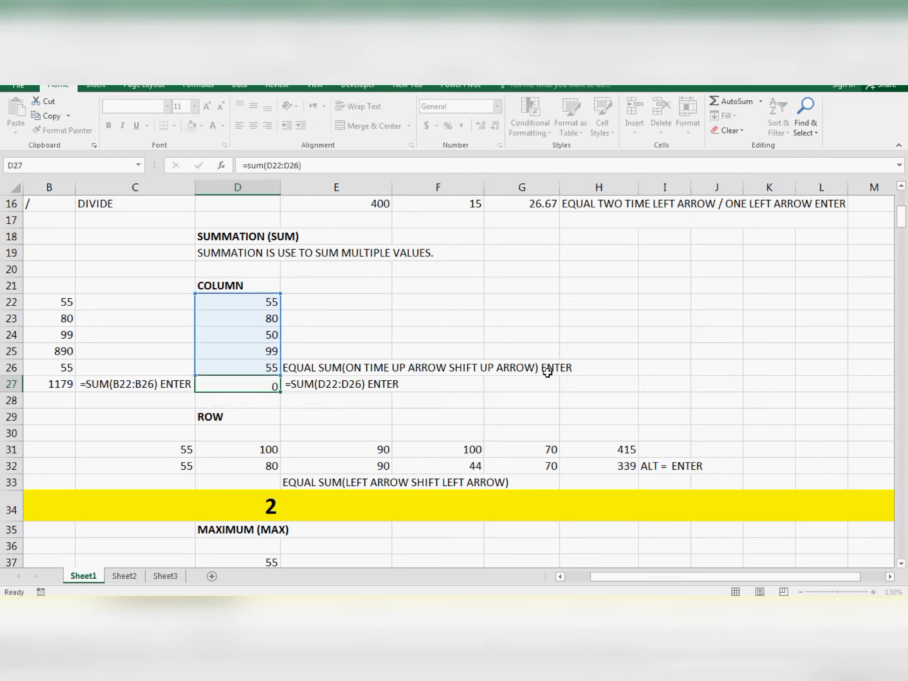
Clear cell D27 and enter =SUM(D22:D26) again to total the COLUMN values
key(Up)
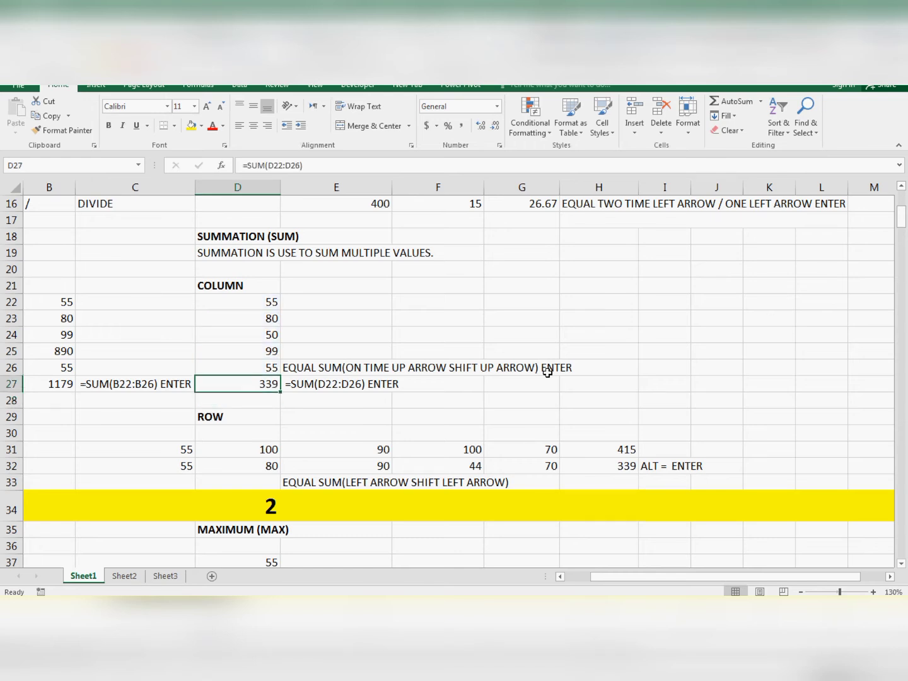
key(Delete)
text(=)
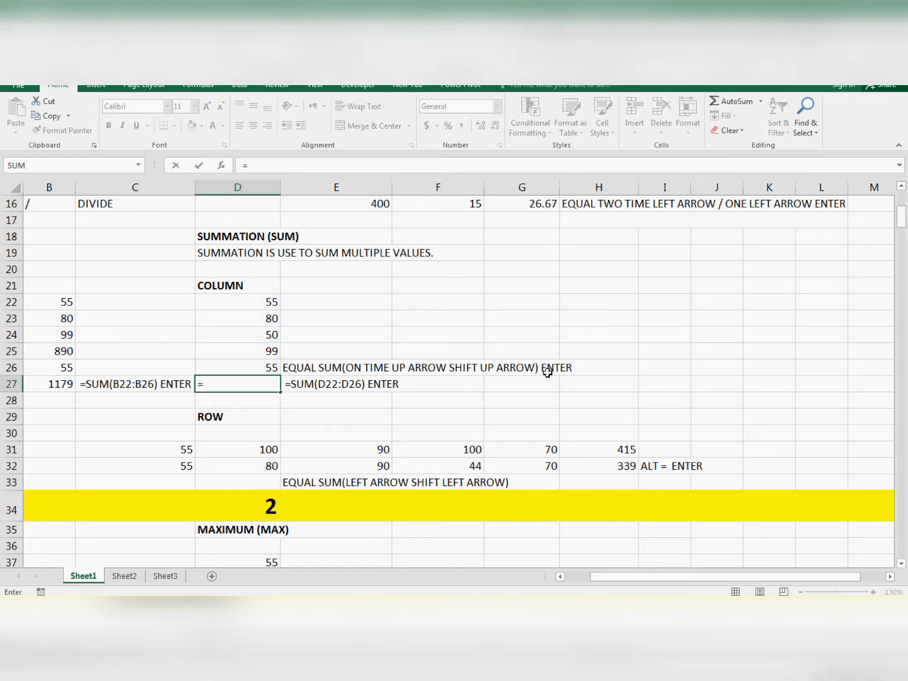
text(sum)
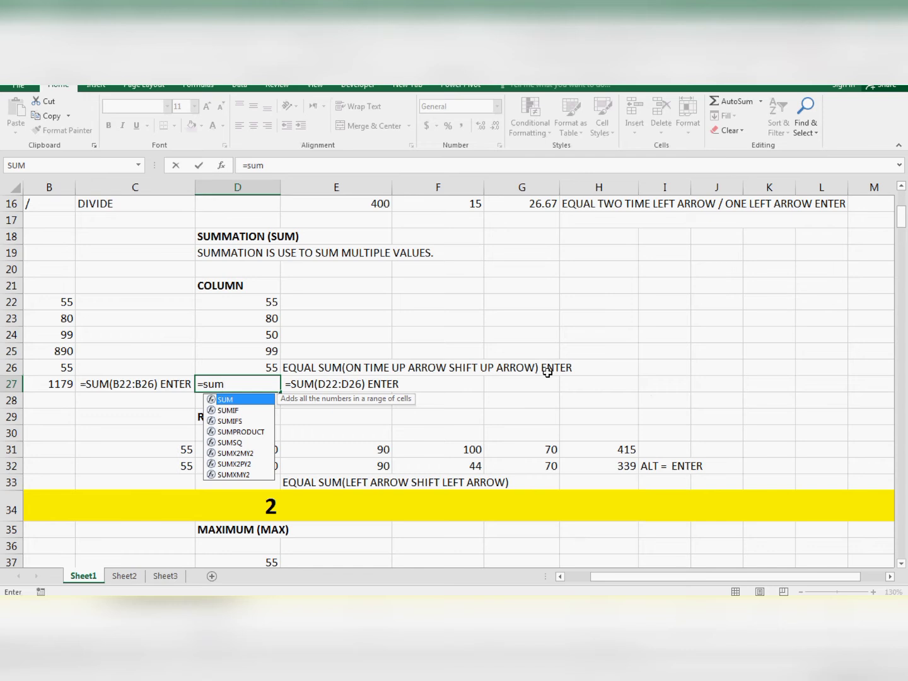
text(()
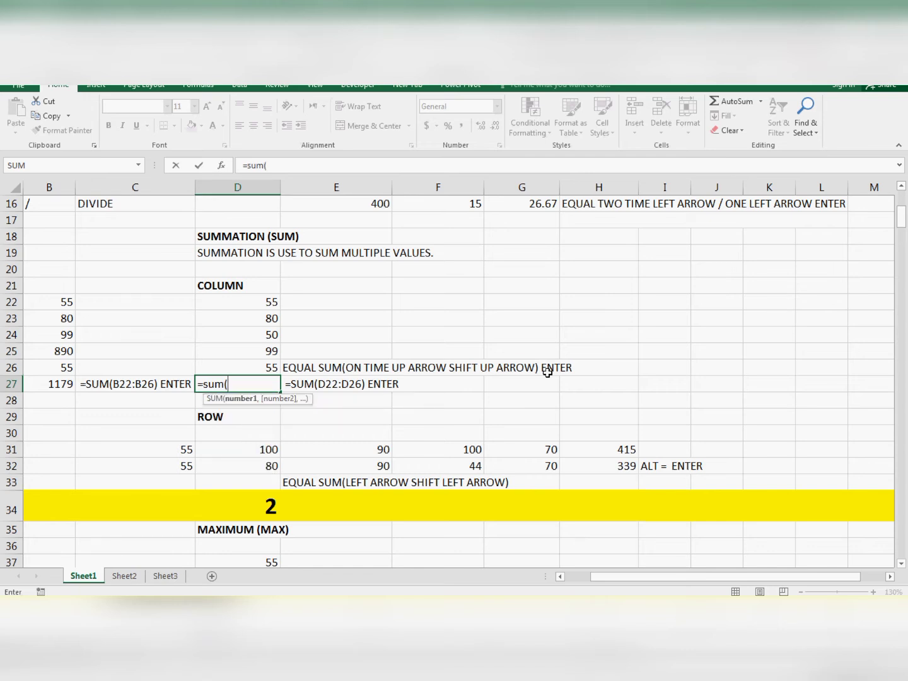
key(Up)
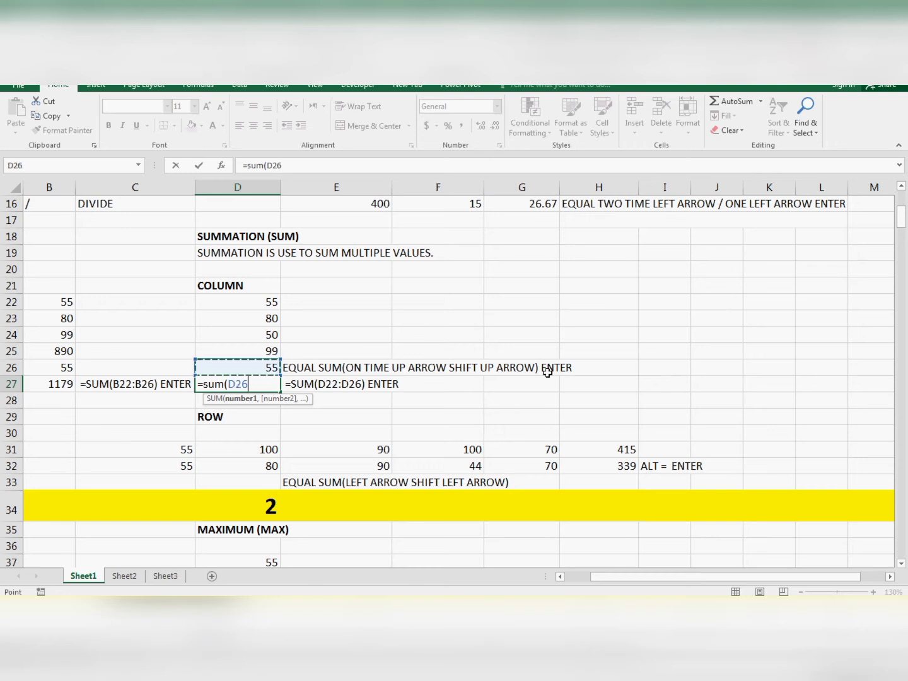
key(shift+Up)
key(shift+Up)
key(shift+Up)
key(shift+Up)
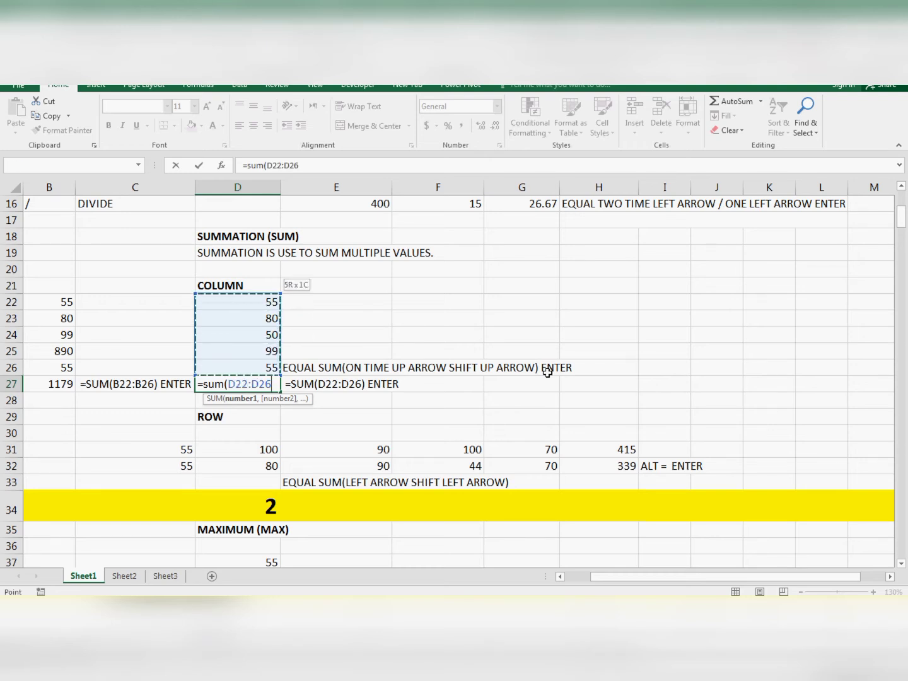
text())
key(Return)
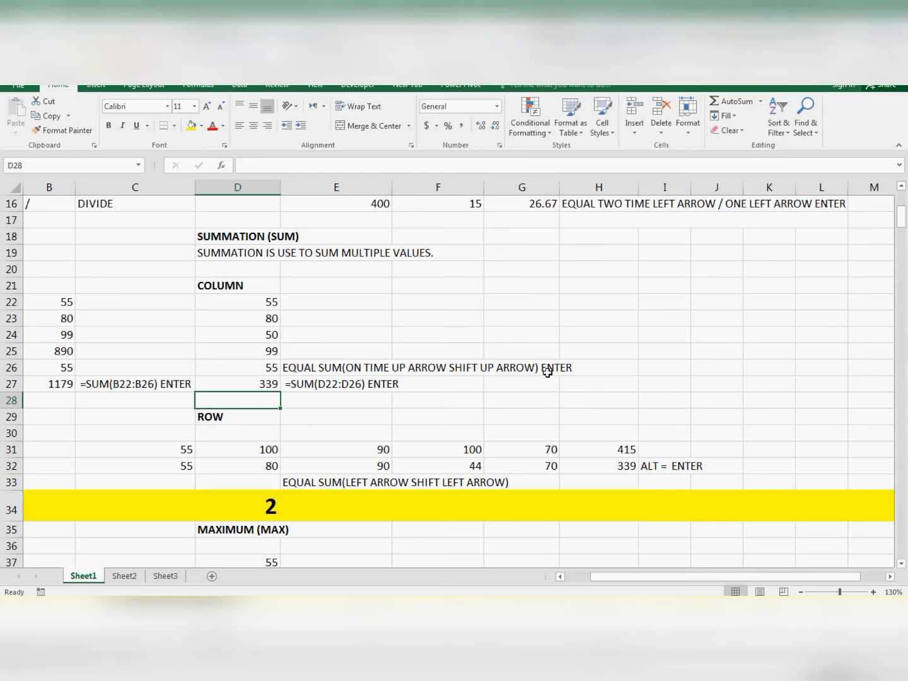
Change the second COLUMN value, cell D23, to 100
key(Up)
key(Up)
key(Up)
key(Up)
key(Up)
key(Up)
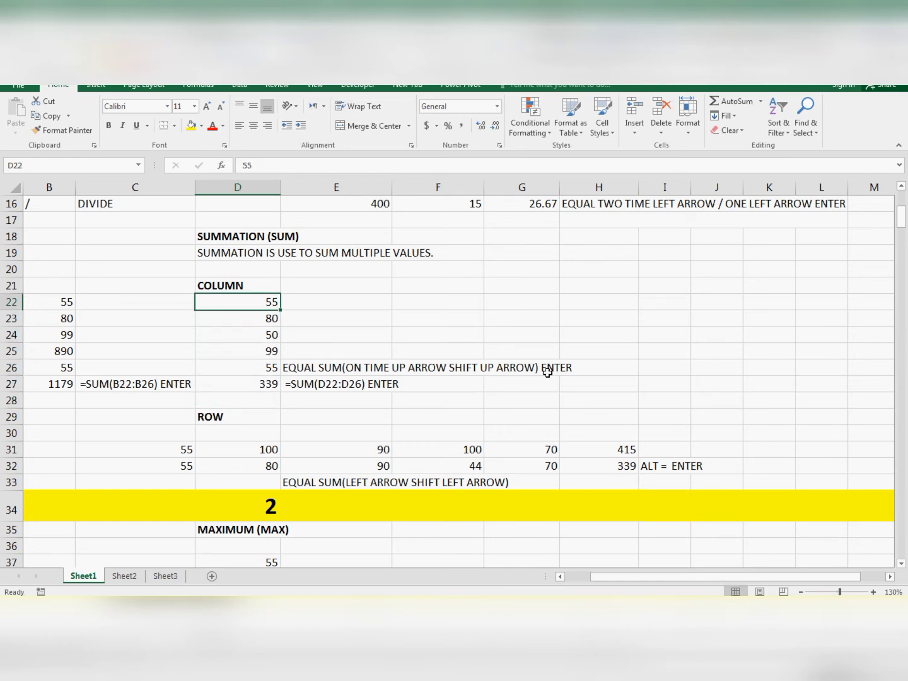
key(Down)
text(100)
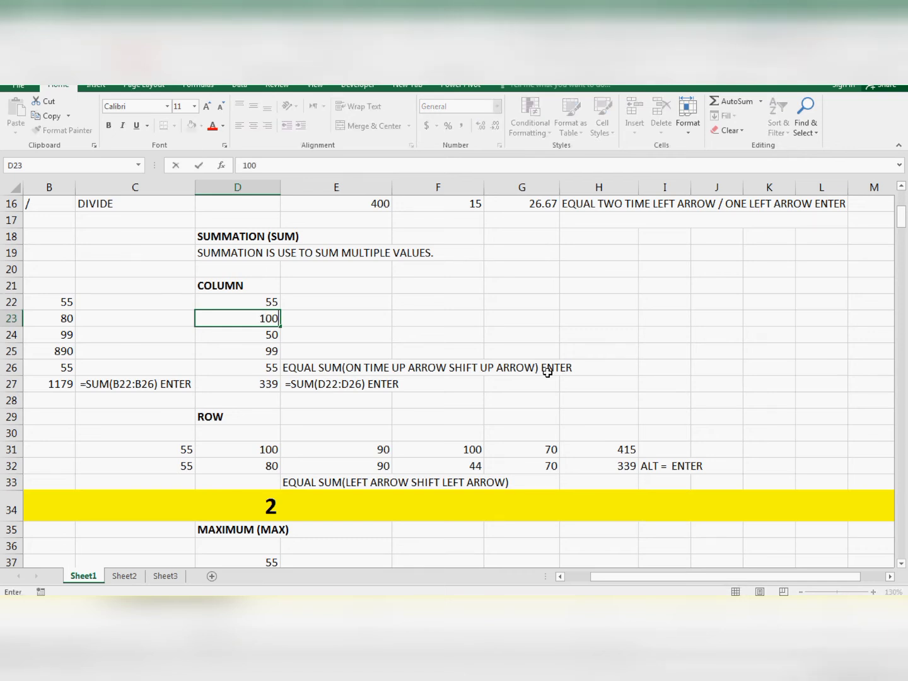
key(Return)
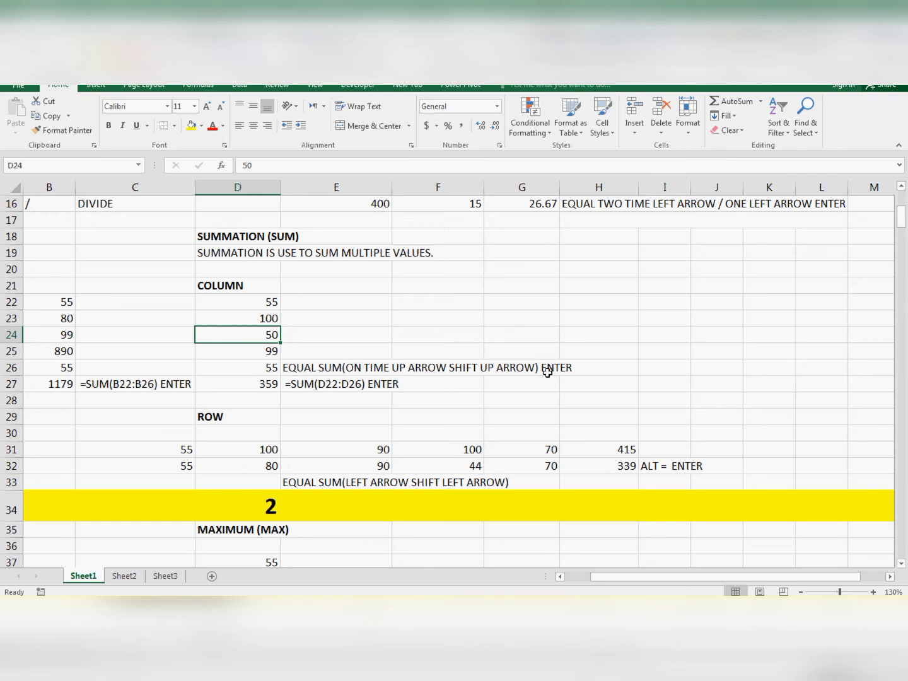
Examine the total in cell D27 and the formula note beside it in E27
key(Down)
key(Left)
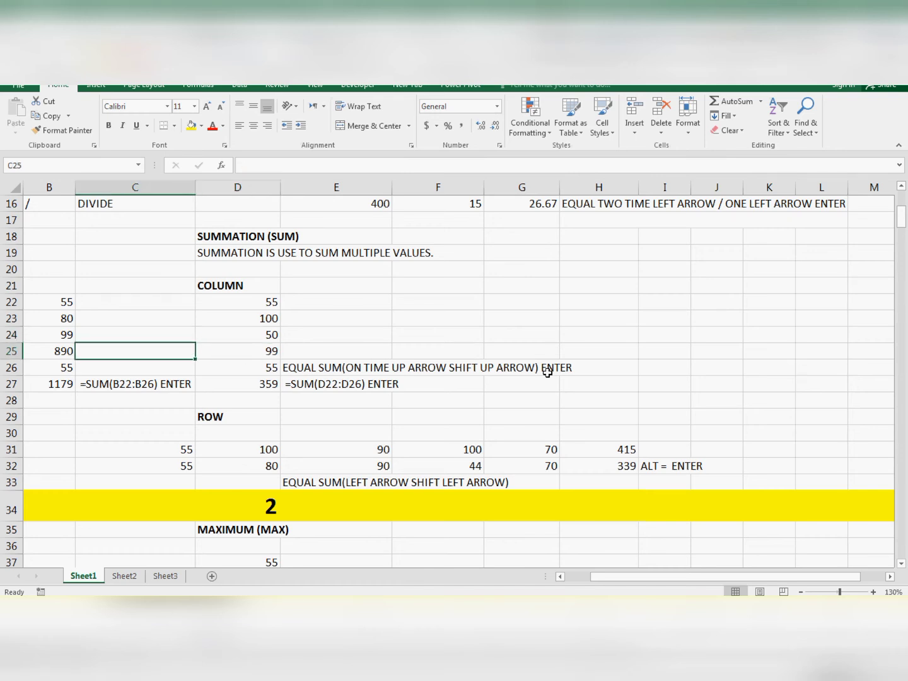
key(Down)
key(Right)
key(Down)
key(Right)
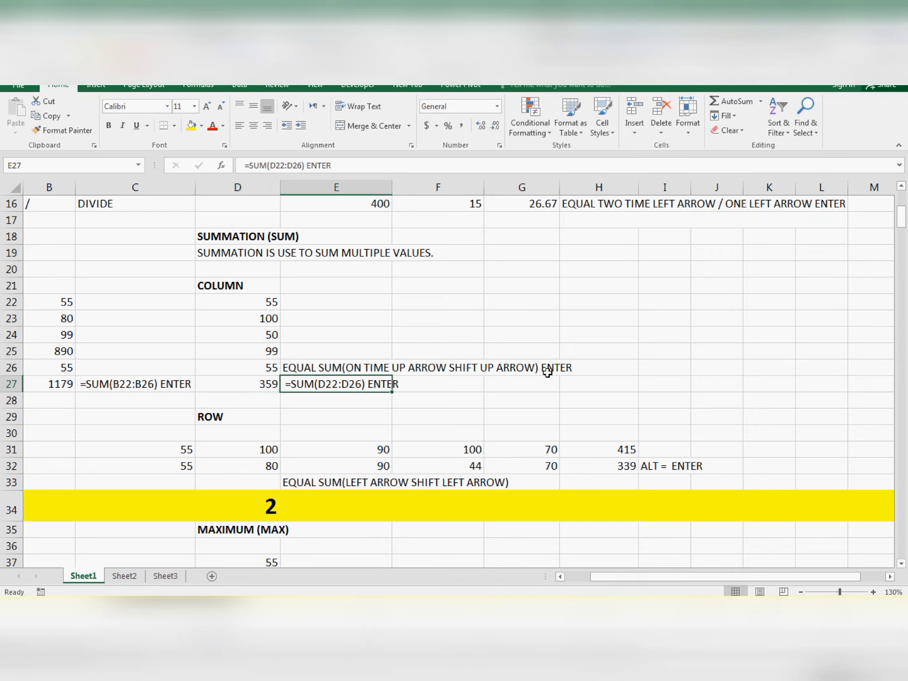
Inspect the SUM formula in cell D27, checking its first cell D22 and last cell D26 without changing it
click(251, 372)
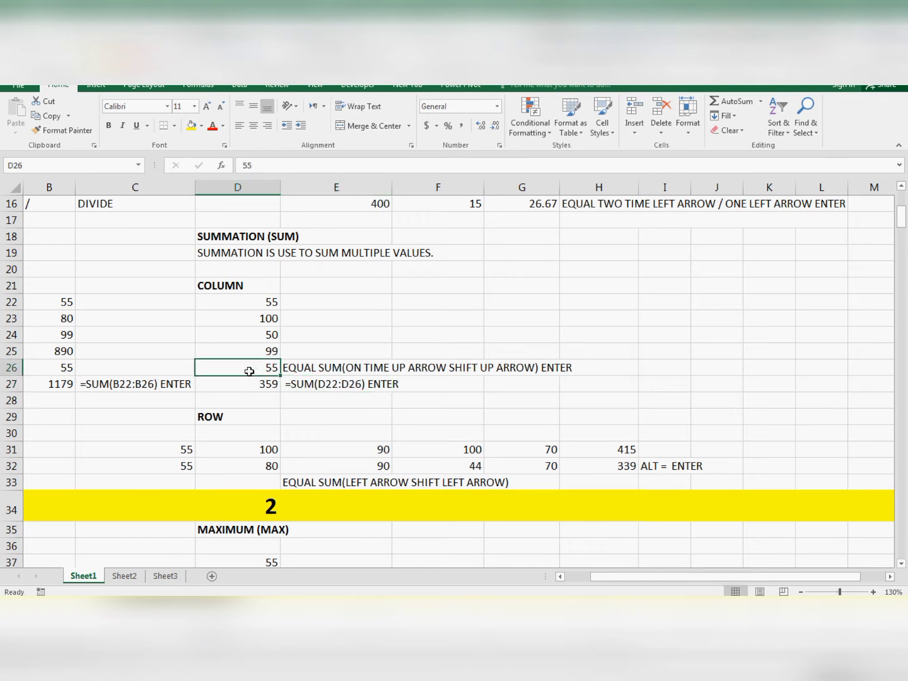
key(Down)
key(Down)
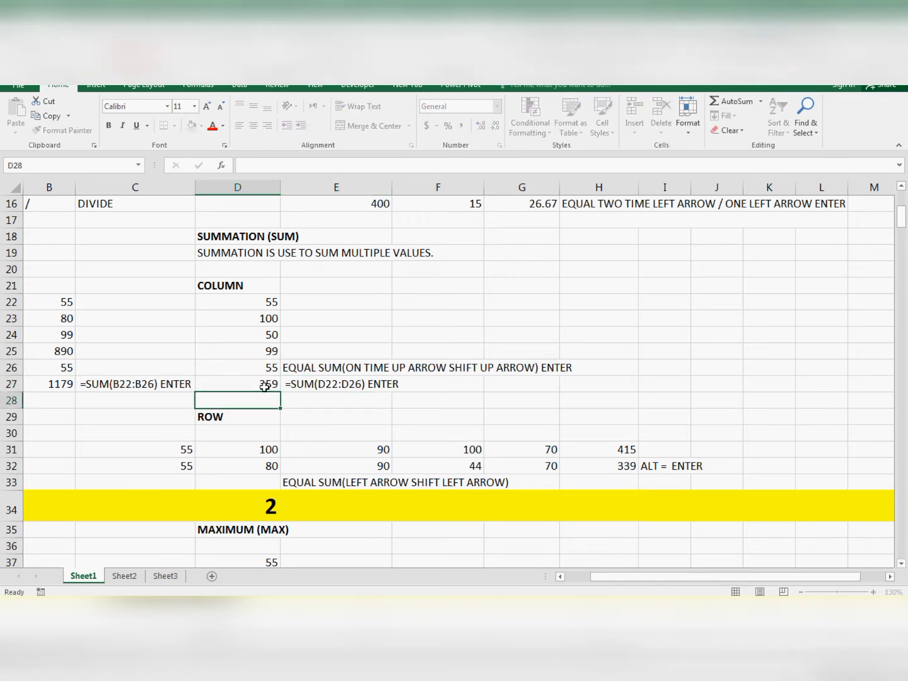
double_click(256, 382)
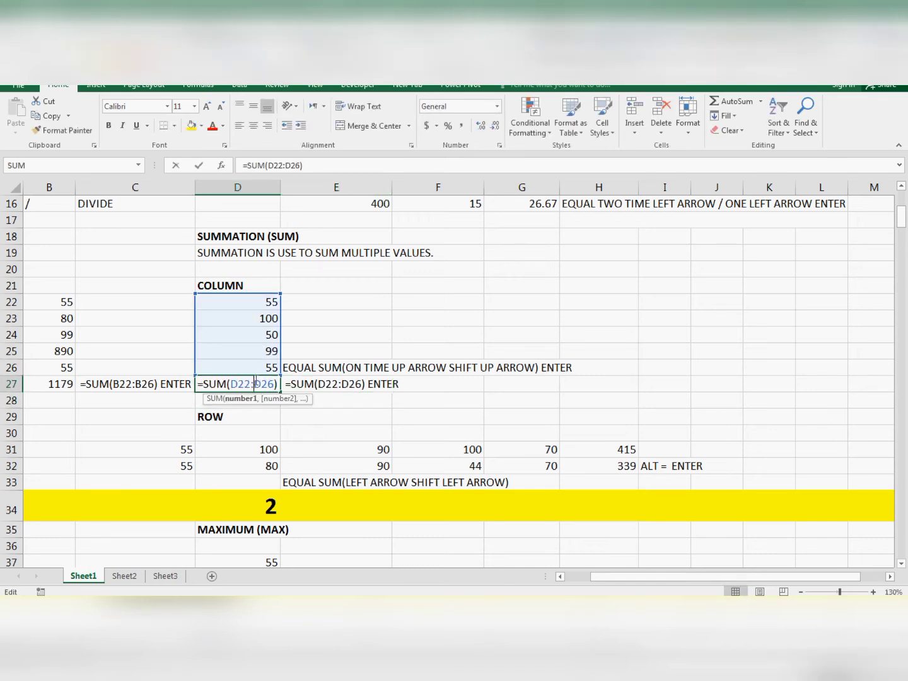
click(235, 418)
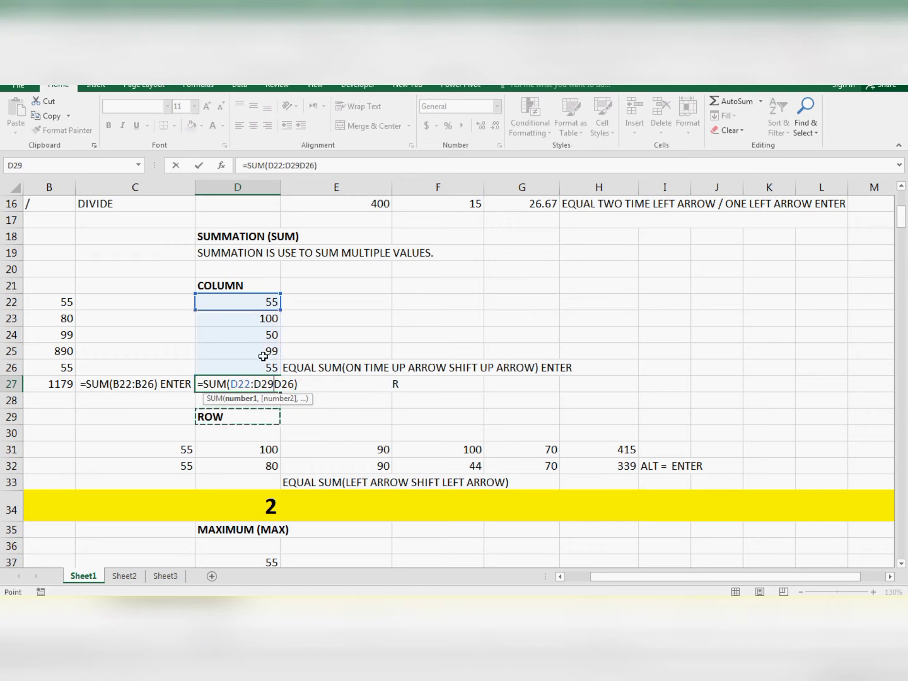
key(Escape)
click(258, 303)
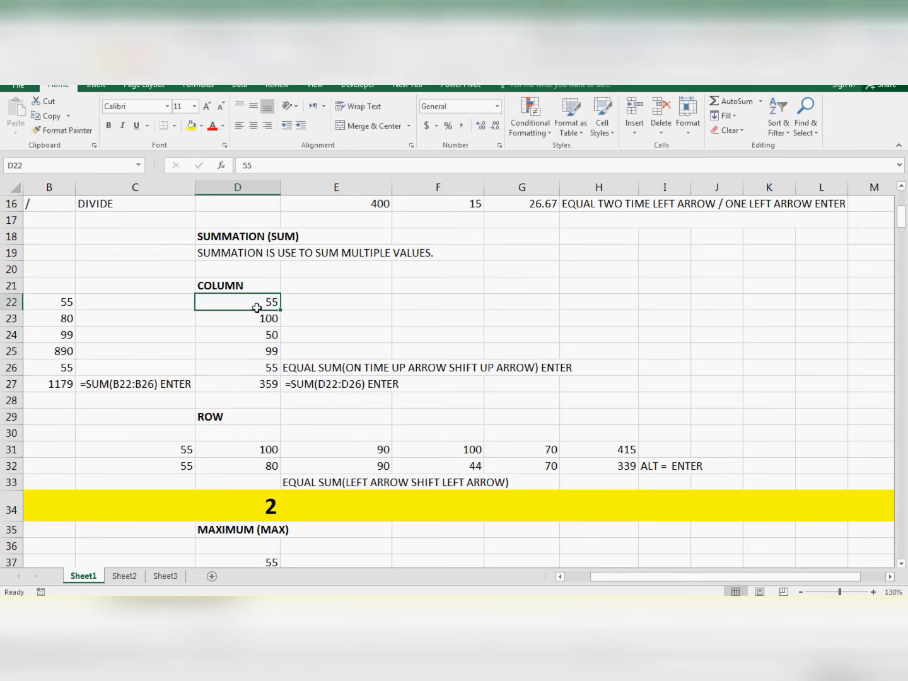
click(234, 368)
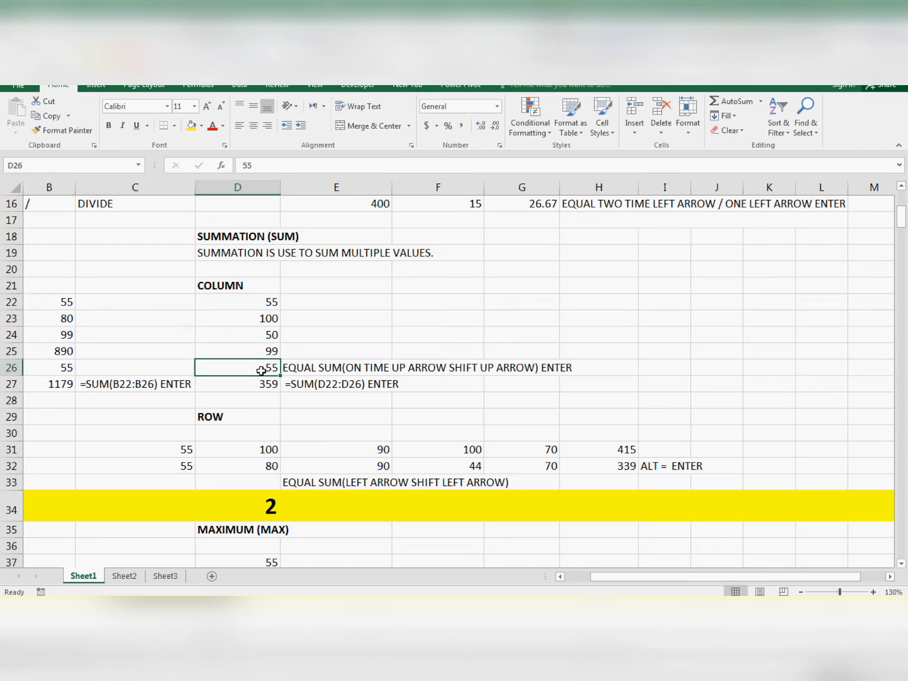
click(315, 383)
click(417, 398)
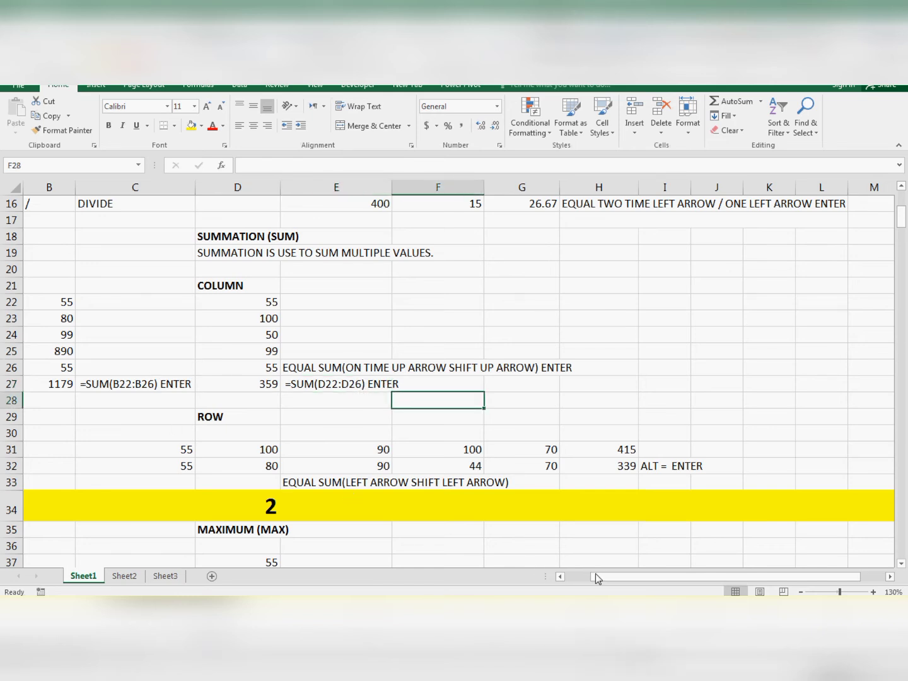
click(567, 577)
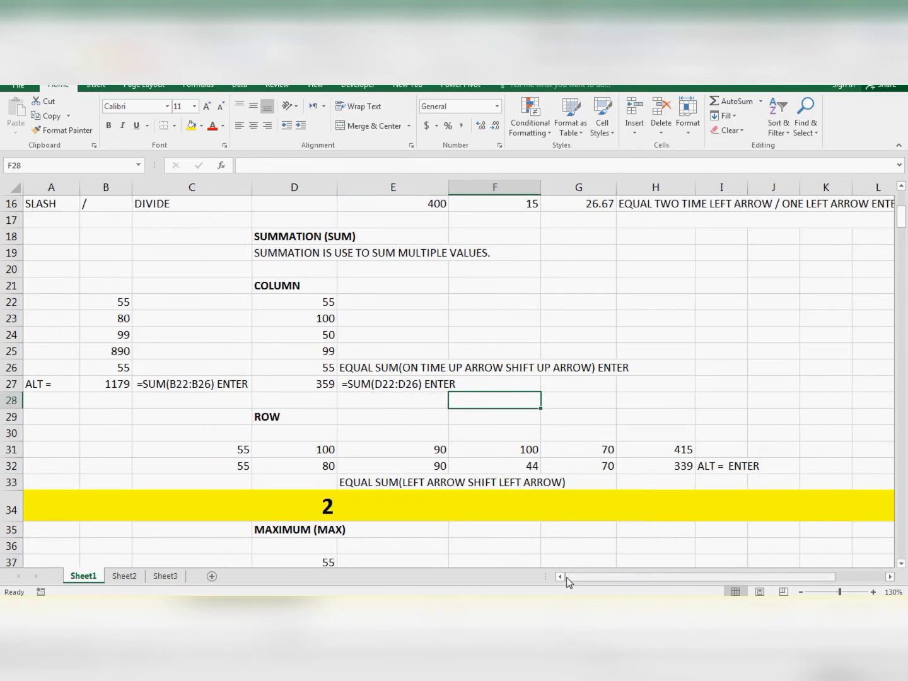
Change the fourth value in the column B list, cell B25, to 25
click(108, 382)
click(107, 354)
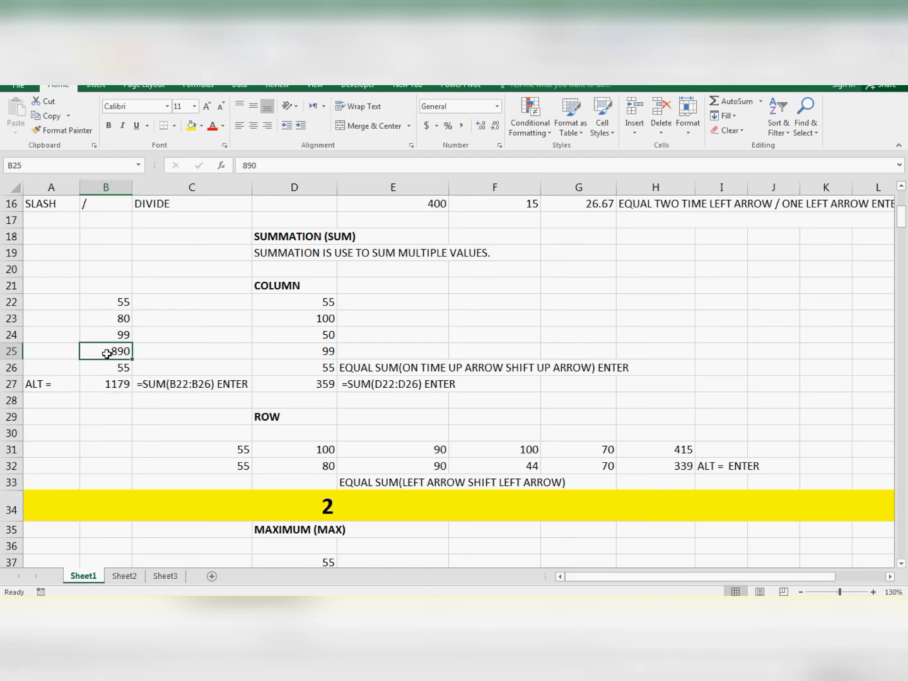
text(25)
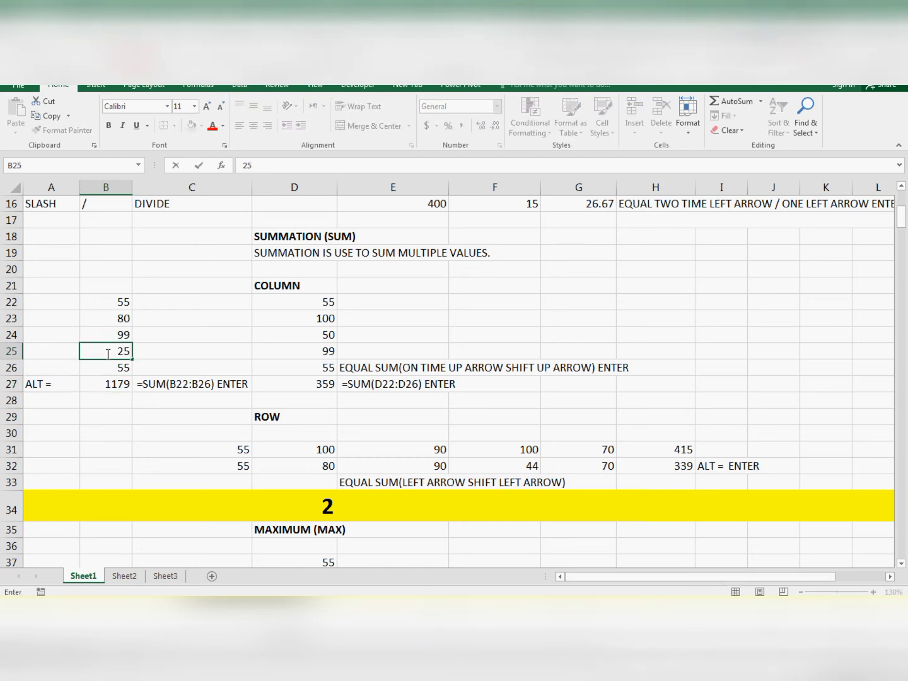
key(Return)
Clear the total in cell B27 and sum B22:B26 there with AutoSum
click(107, 354)
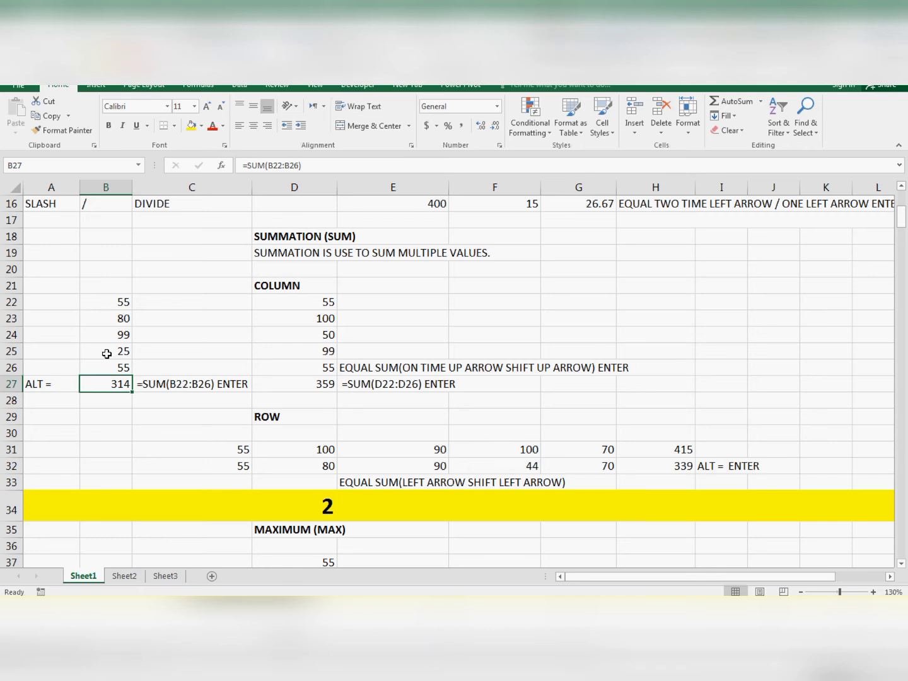
key(Delete)
text(=)
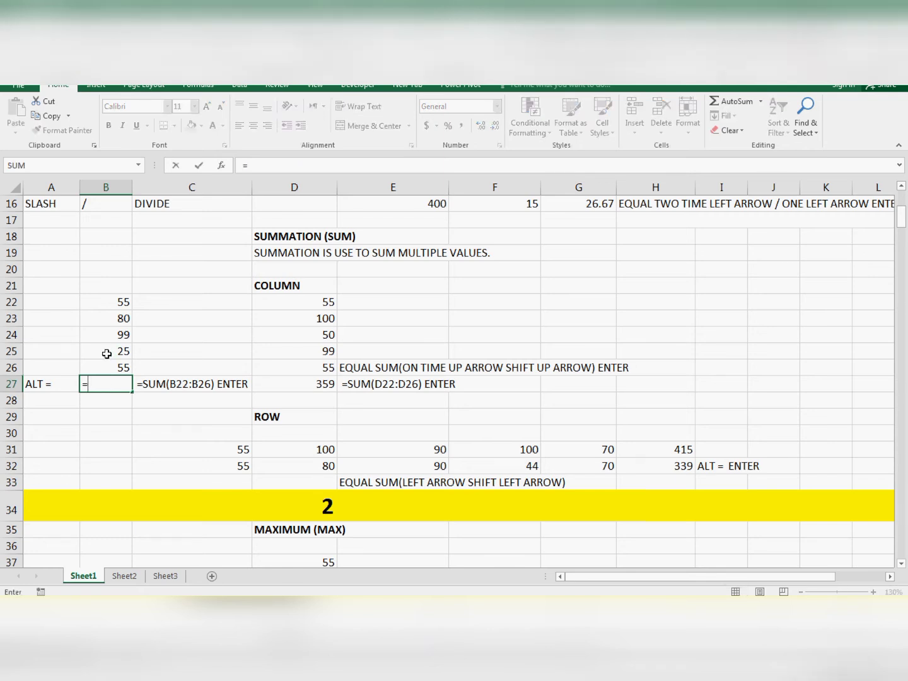
key(Escape)
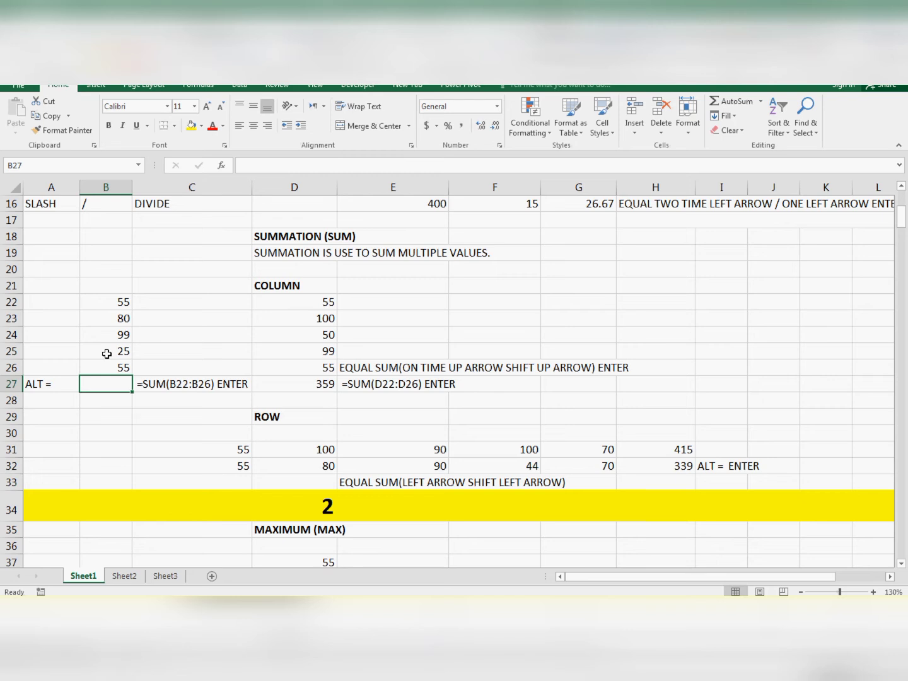
key(alt+equal)
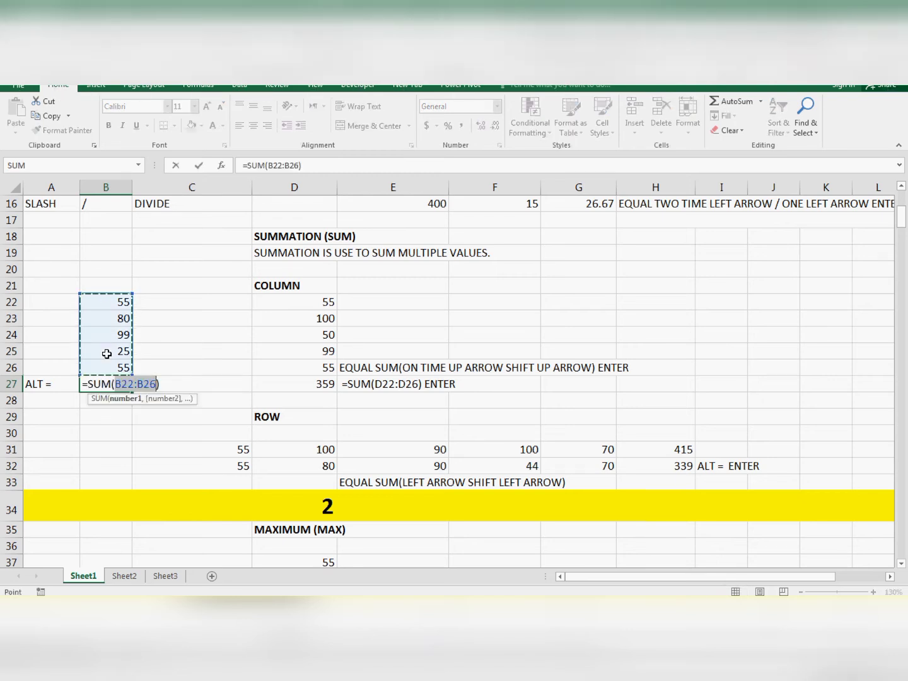
key(Return)
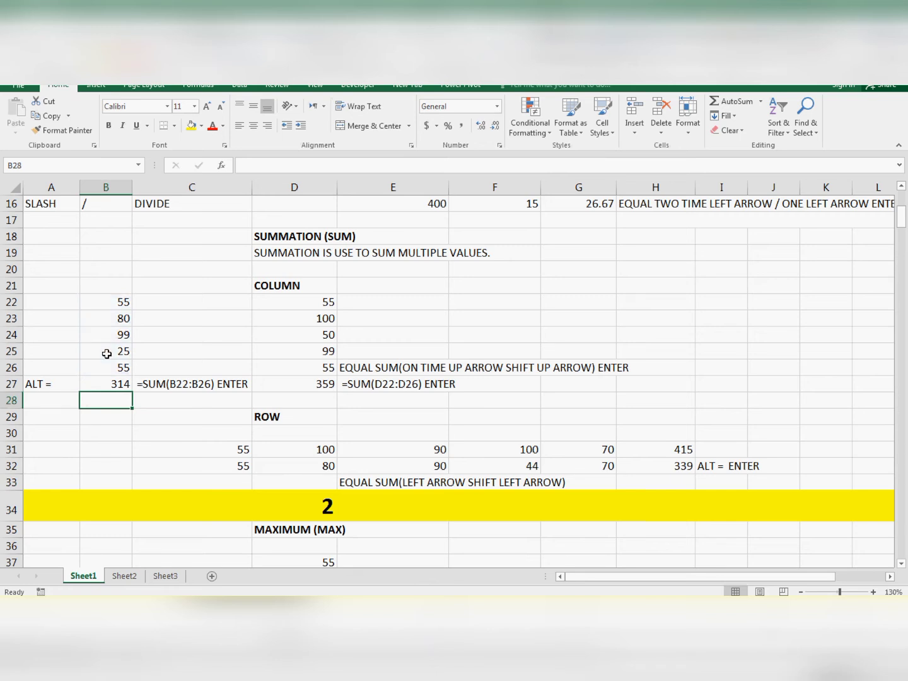
Clear cell B27 once more and repeat the AutoSum, accepting =SUM(B22:B26)
key(Up)
key(Delete)
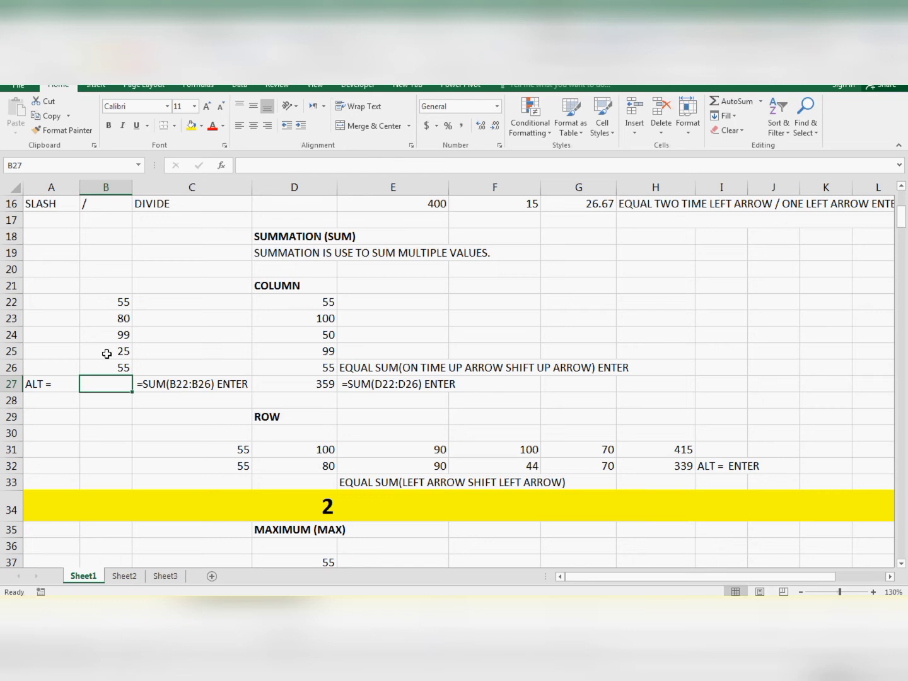
key(alt)
key(alt+equal)
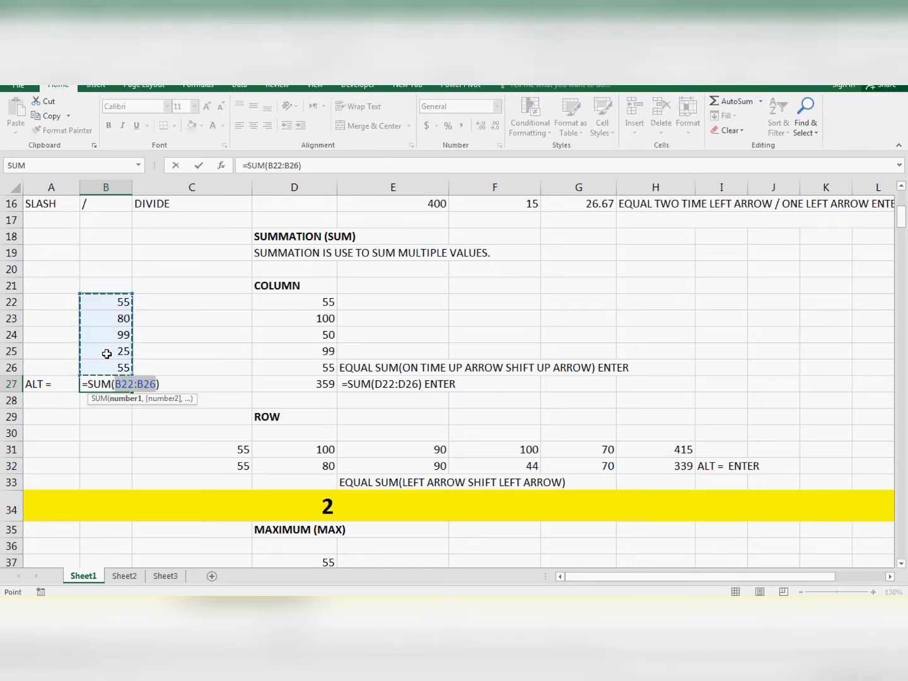
key(Return)
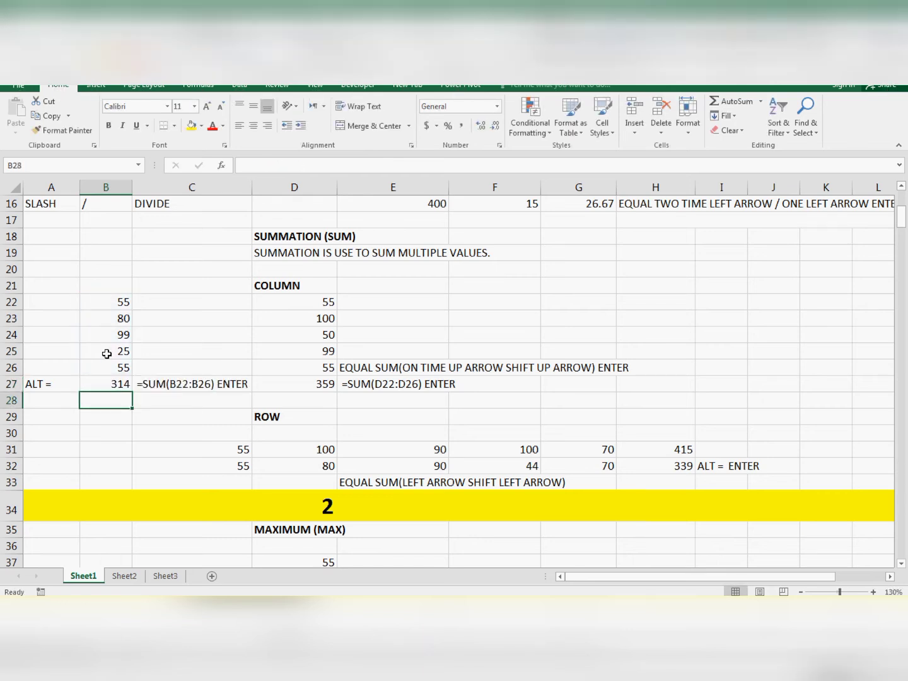
Review the values in cells B22 to B26 and the SUM formula in cell B27
key(Up)
key(Up)
key(Up)
key(Up)
key(Up)
key(Up)
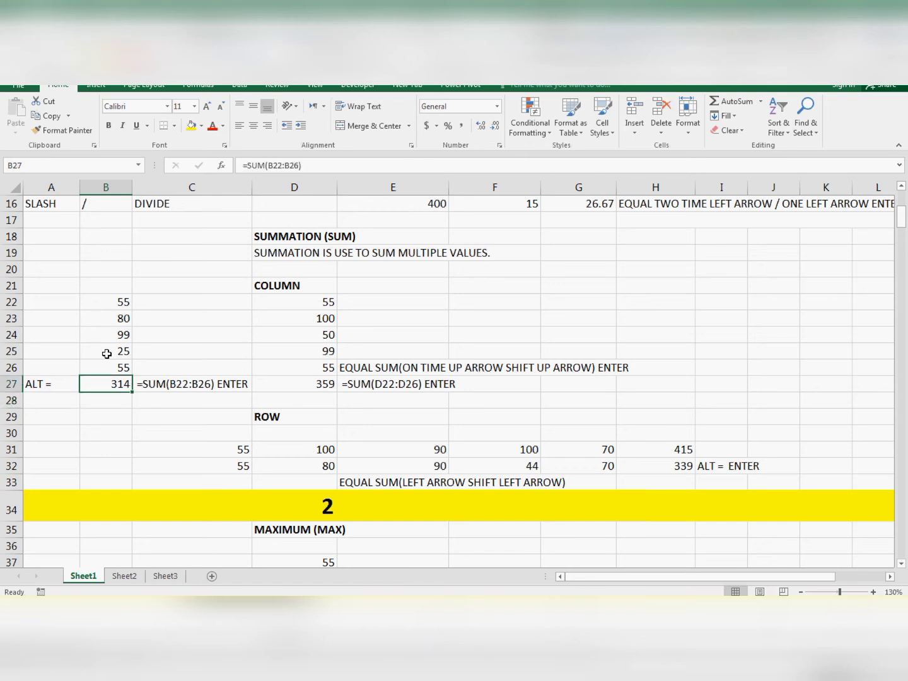
key(Down)
key(Down)
key(Down)
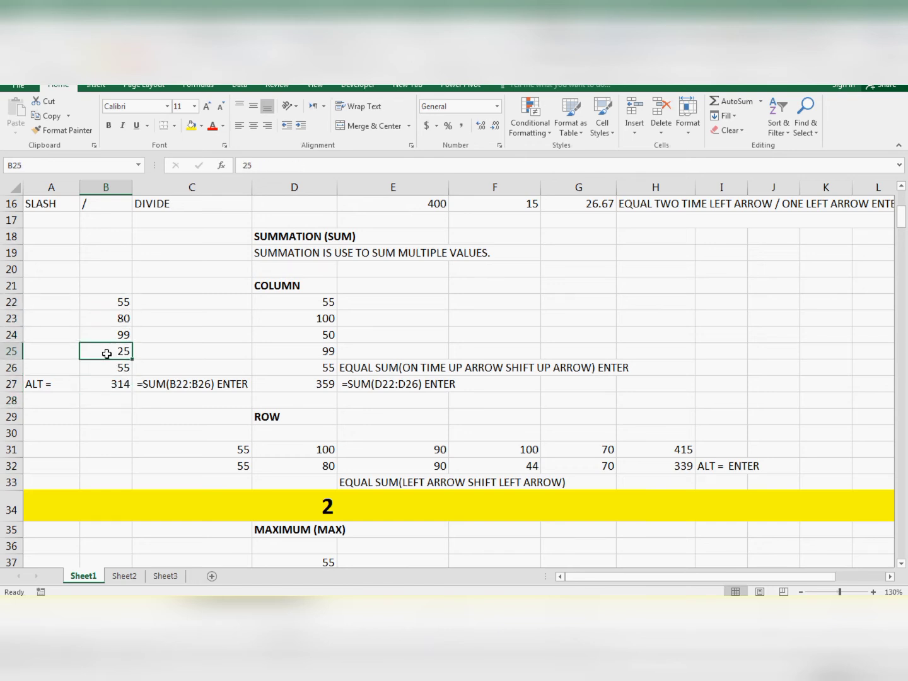
key(Up)
key(Up)
key(Up)
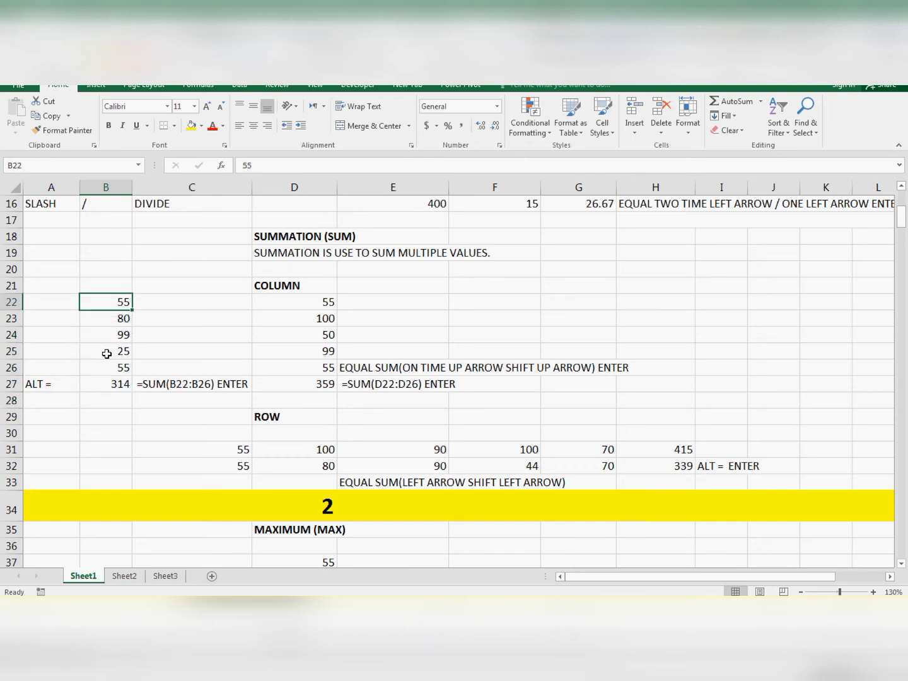
key(Down)
key(Down)
key(Down)
key(Down)
key(Down)
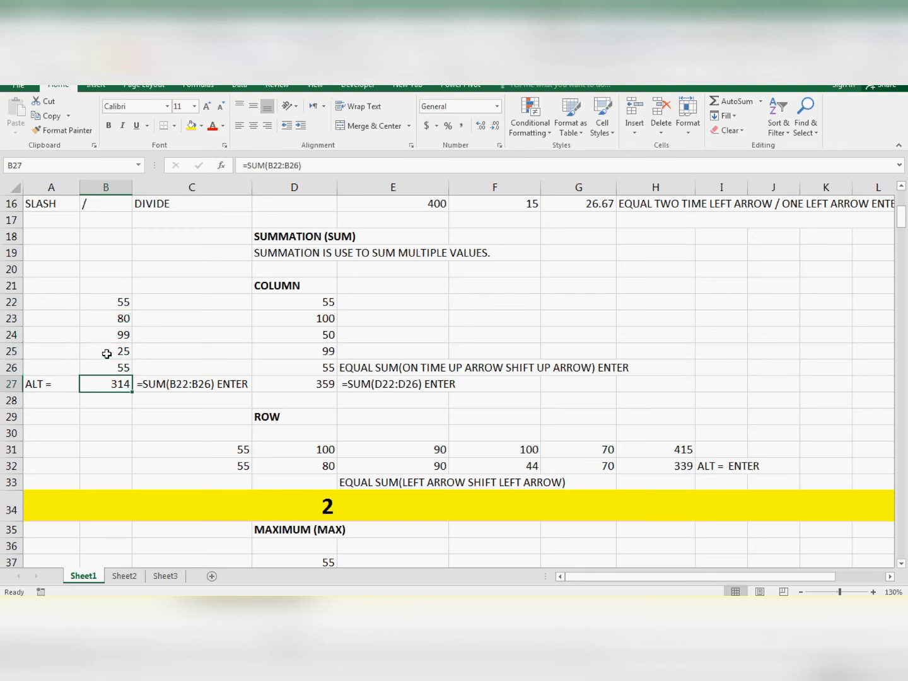
Enter 235224 in cell B21, directly above the column B values
key(Up)
key(Up)
key(Up)
key(Up)
key(Up)
key(Up)
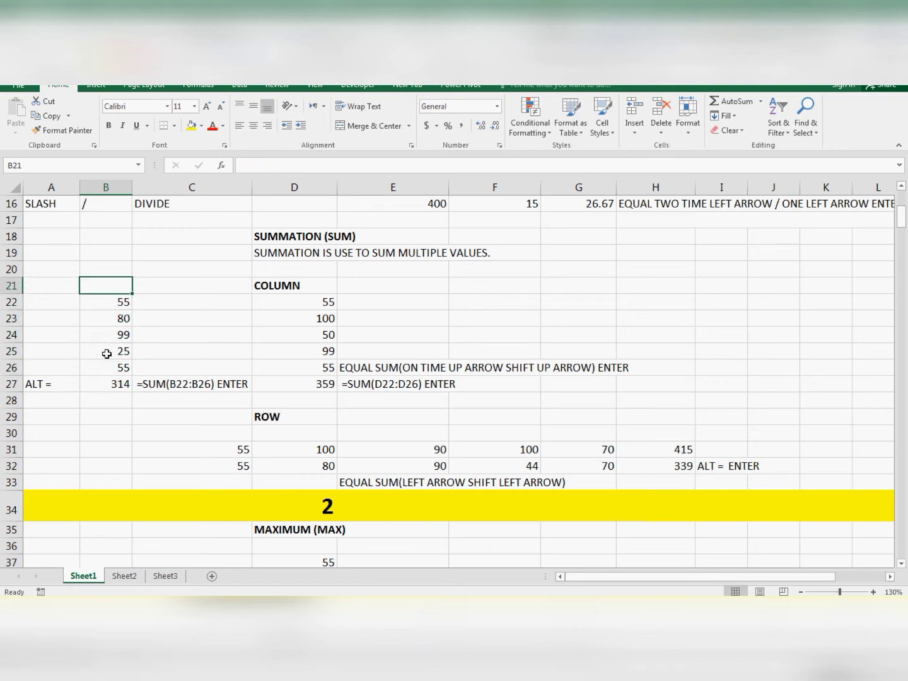
text(23522)
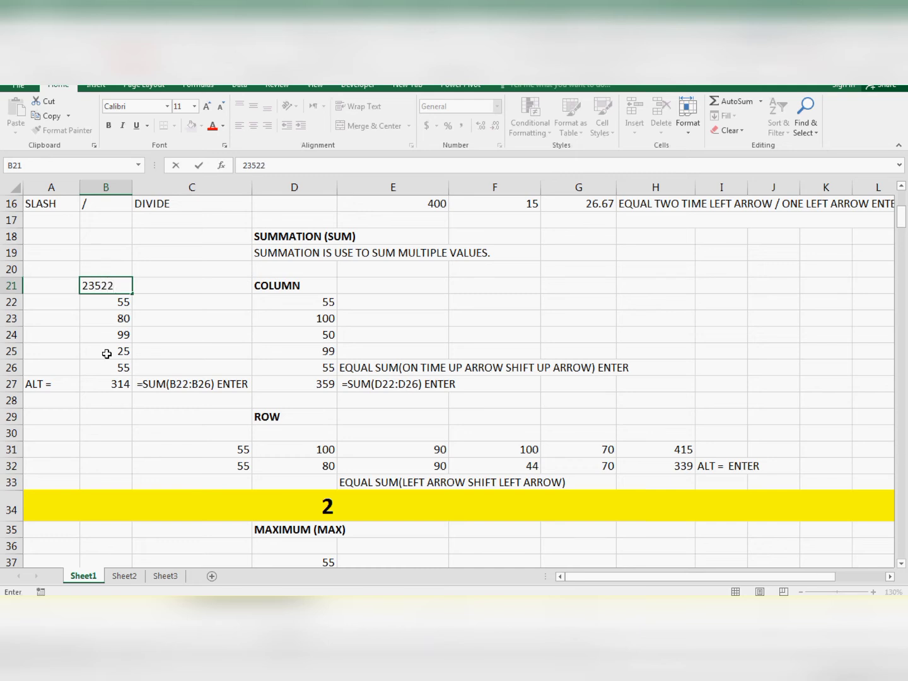
text(4)
key(Return)
Clear cell B27 and total the extended list with AutoSum as =SUM(B21:B26)
key(Down)
key(Down)
key(Down)
key(Down)
key(Down)
key(Down)
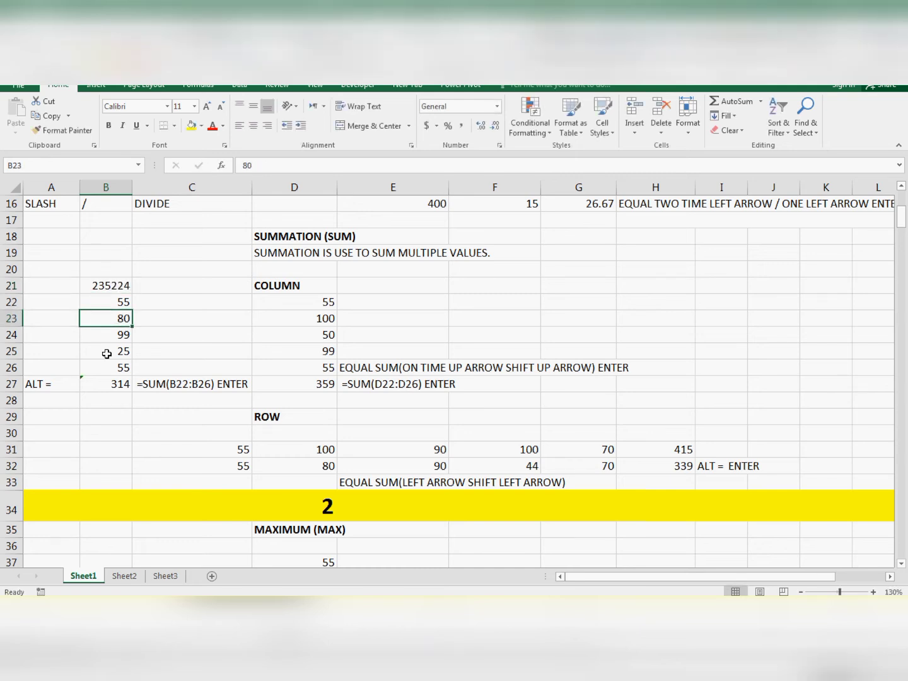
key(Up)
key(Delete)
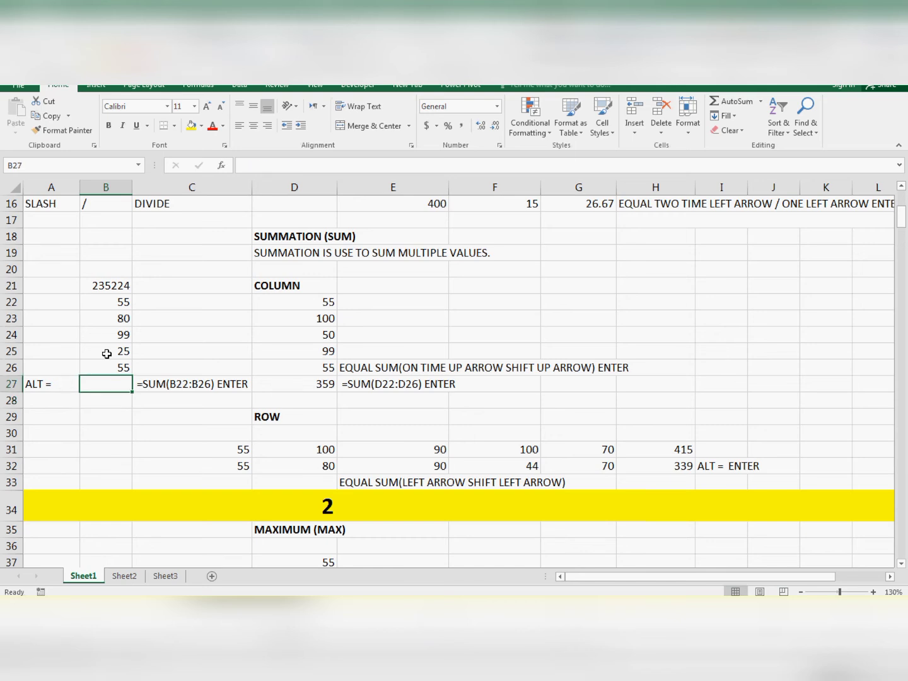
key(alt)
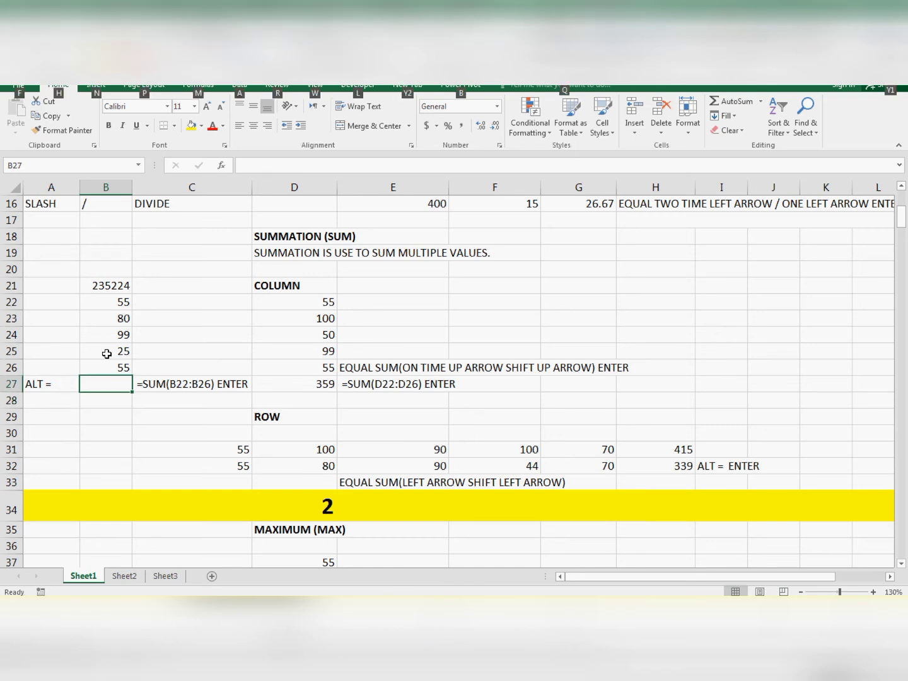
key(alt+=)
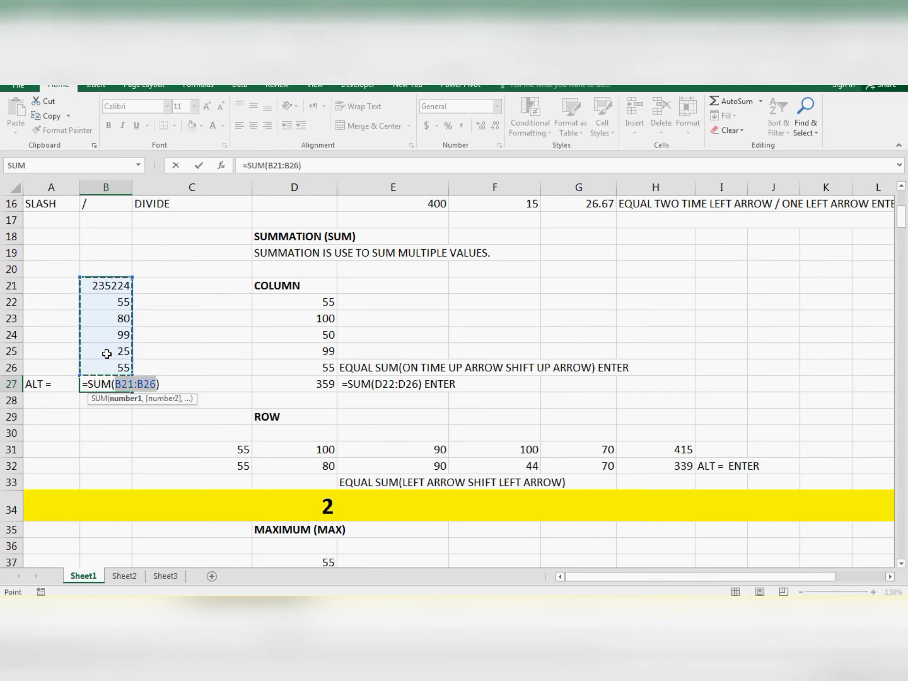
key(Return)
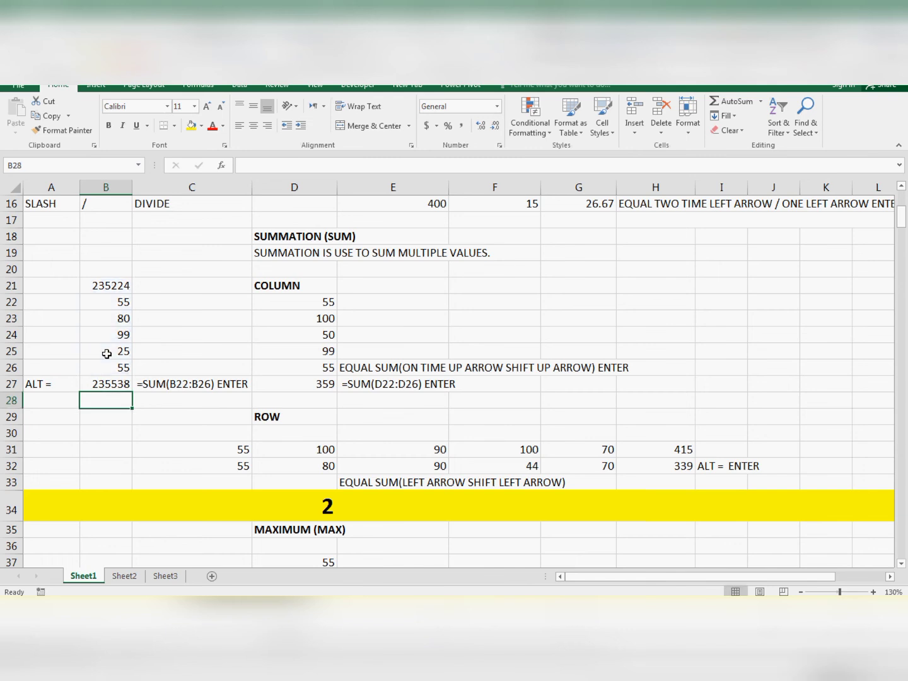
Undo the last total in B27 and redo the AutoSum with its range restricted to B22:B26
key(ctrl+z)
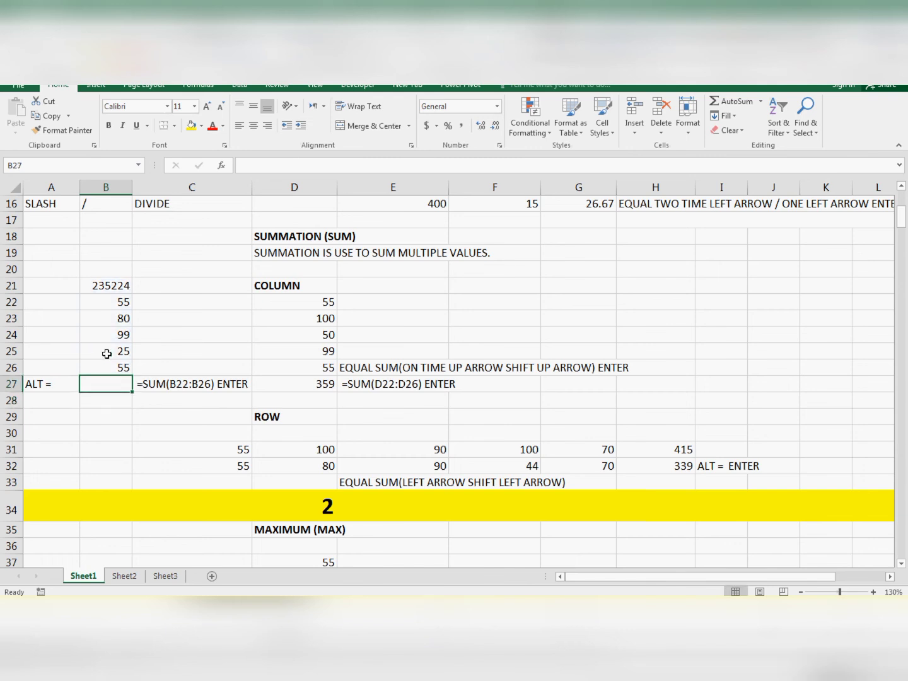
key(alt+equal)
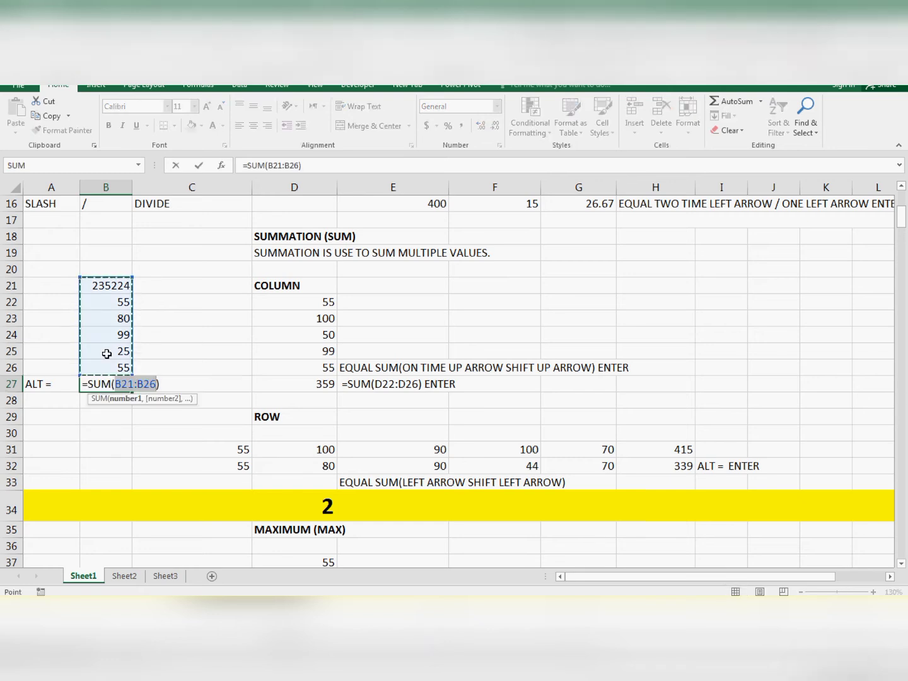
click(109, 305)
drag(109, 305, 105, 362)
text())
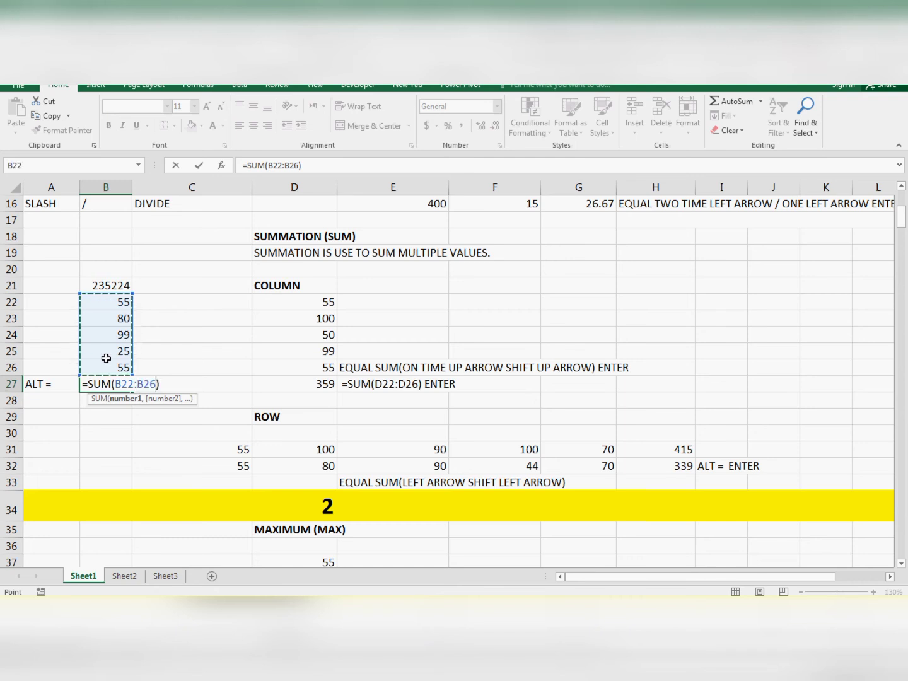
key(Return)
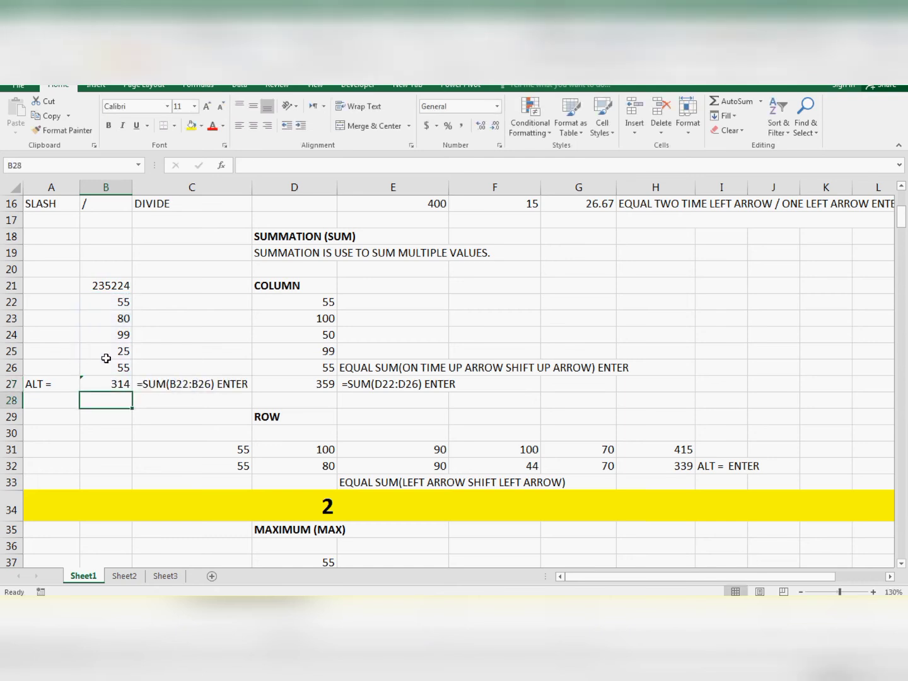
Clear the total in B27 and move the value in B21 up to cell B20, leaving B21 empty
key(Up)
key(Delete)
key(Up)
key(Up)
key(Up)
key(Up)
key(Up)
key(Up)
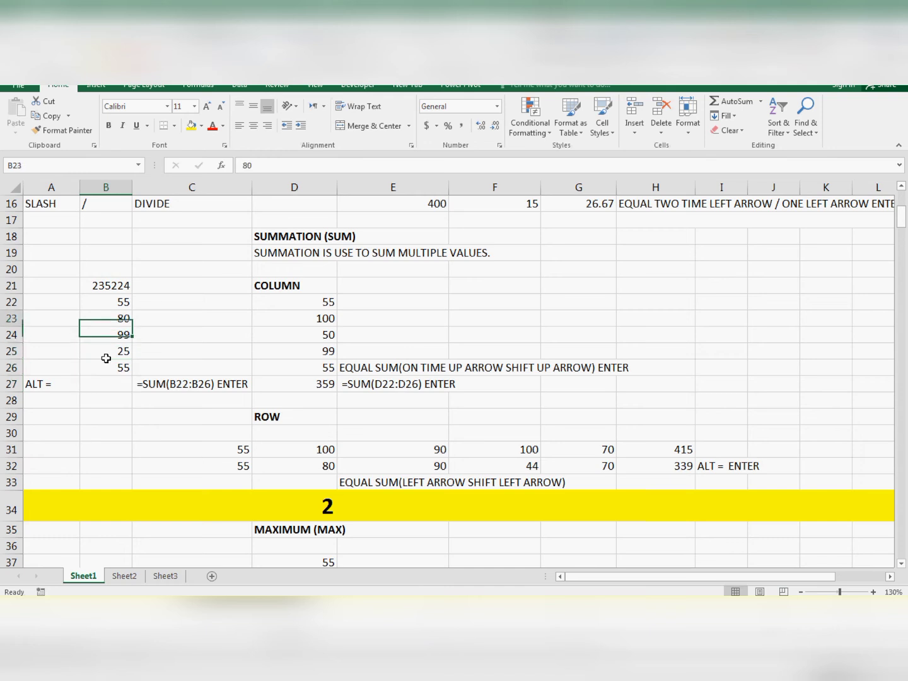
key(ctrl+x)
key(Up)
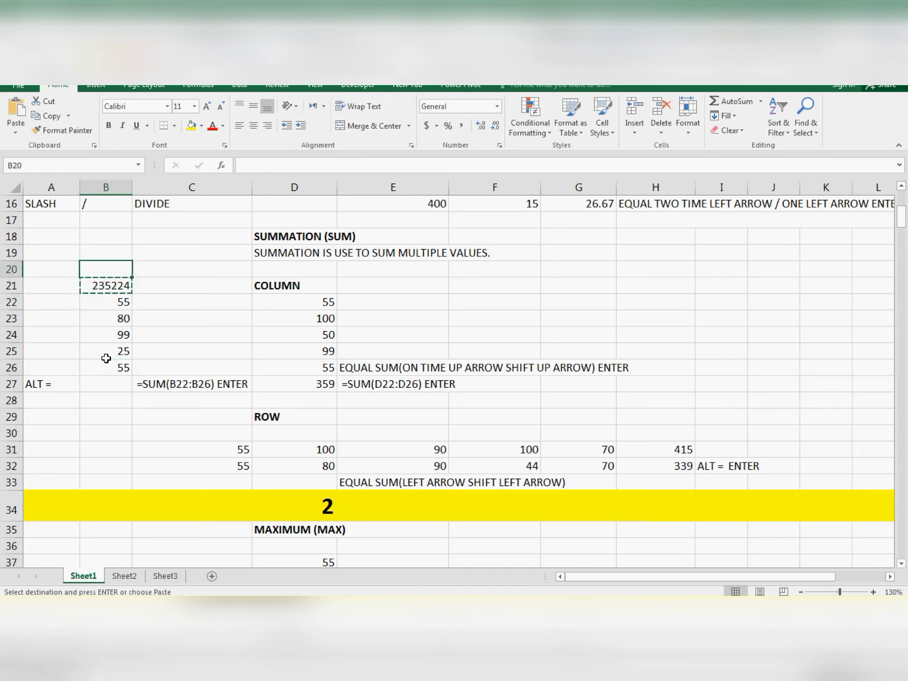
key(ctrl+v)
key(Down)
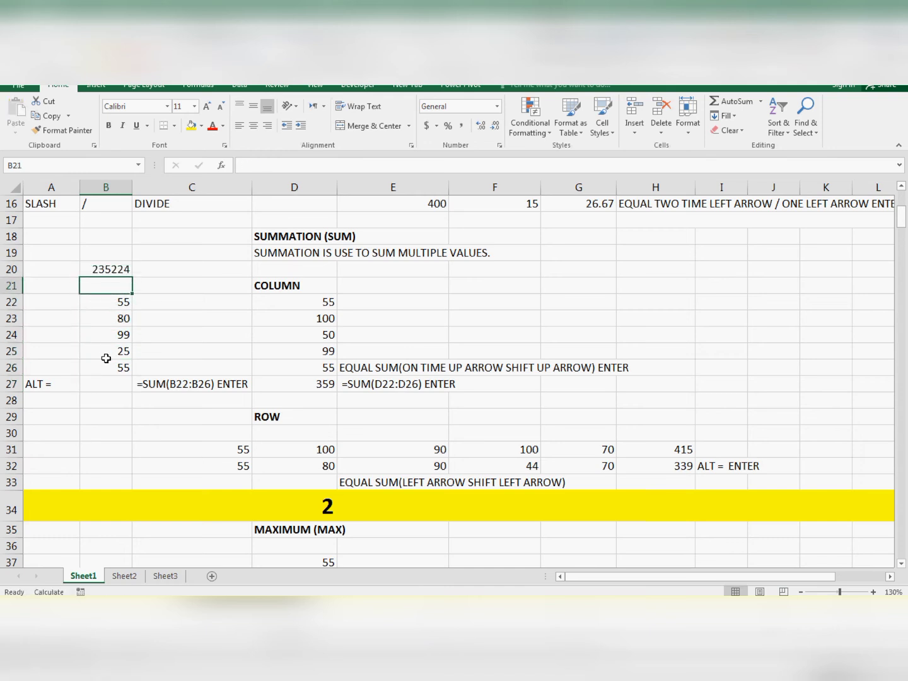
Total the column B values in cell B27 with AutoSum as =SUM(B22:B26)
key(Down)
key(Down)
key(Down)
key(Down)
key(Down)
key(Down)
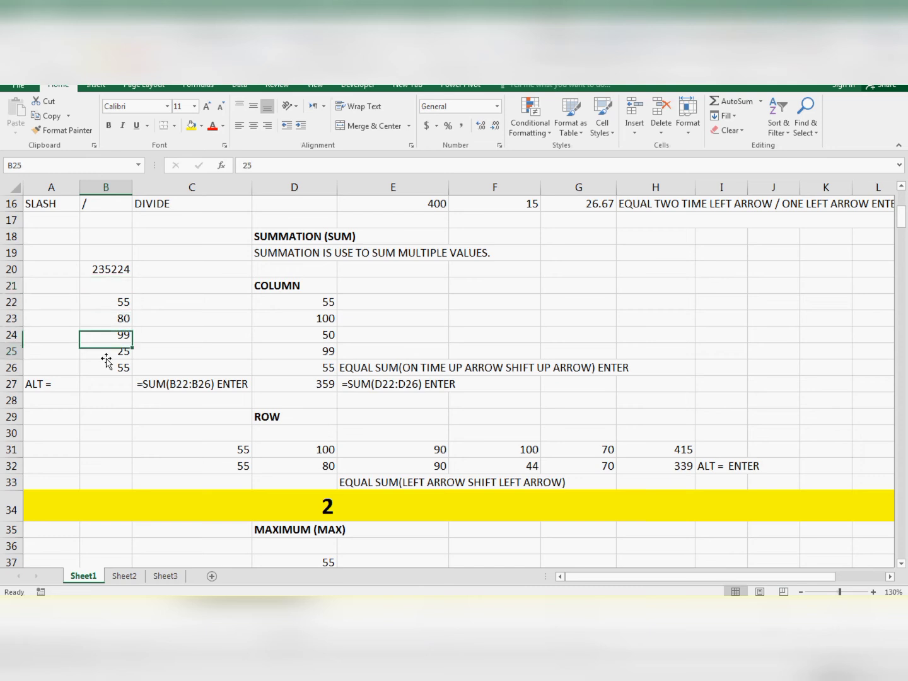
key(alt)
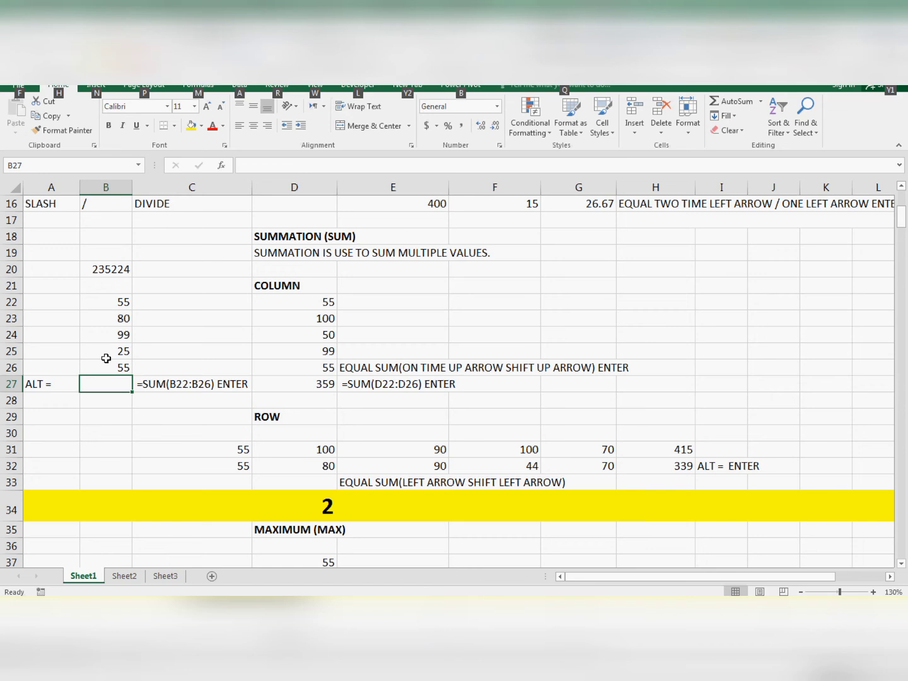
key(alt+=)
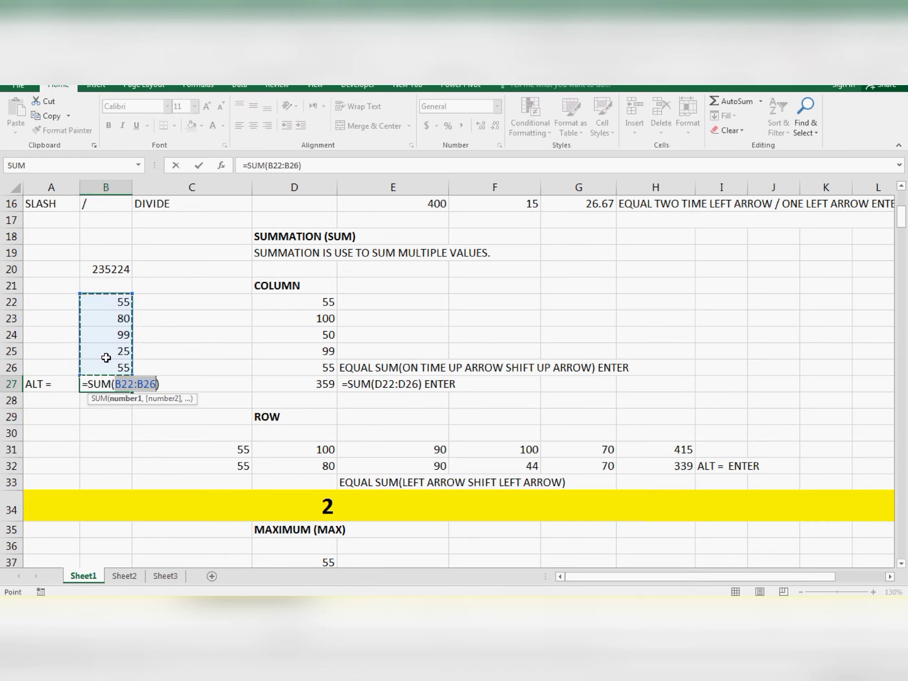
key(Return)
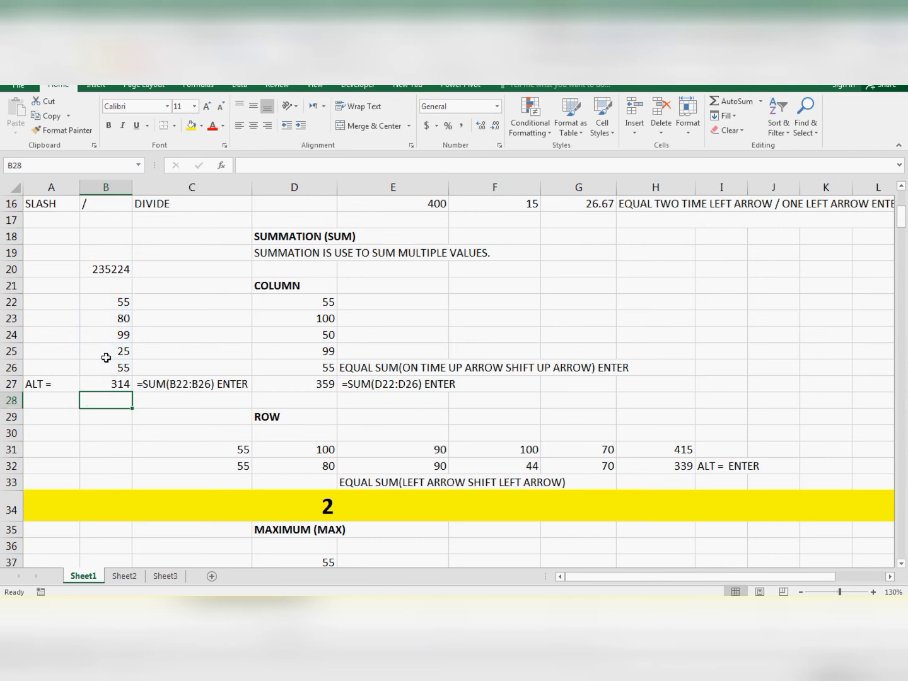
Review the total in B27, the formula notes along row 27, and the summed values up to B22
key(Up)
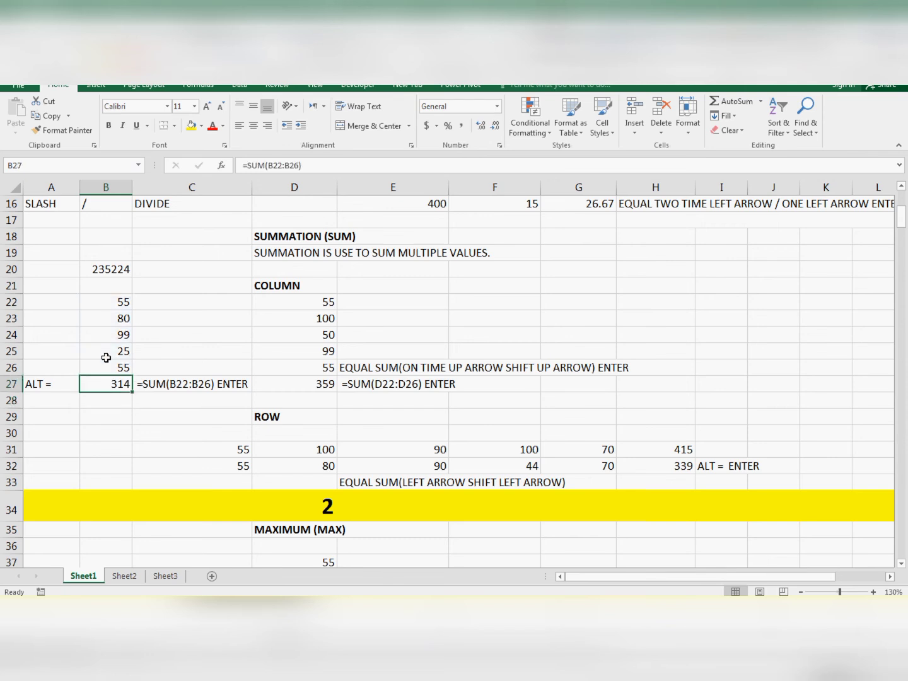
key(Right)
key(Left)
key(Right)
key(Right)
key(Right)
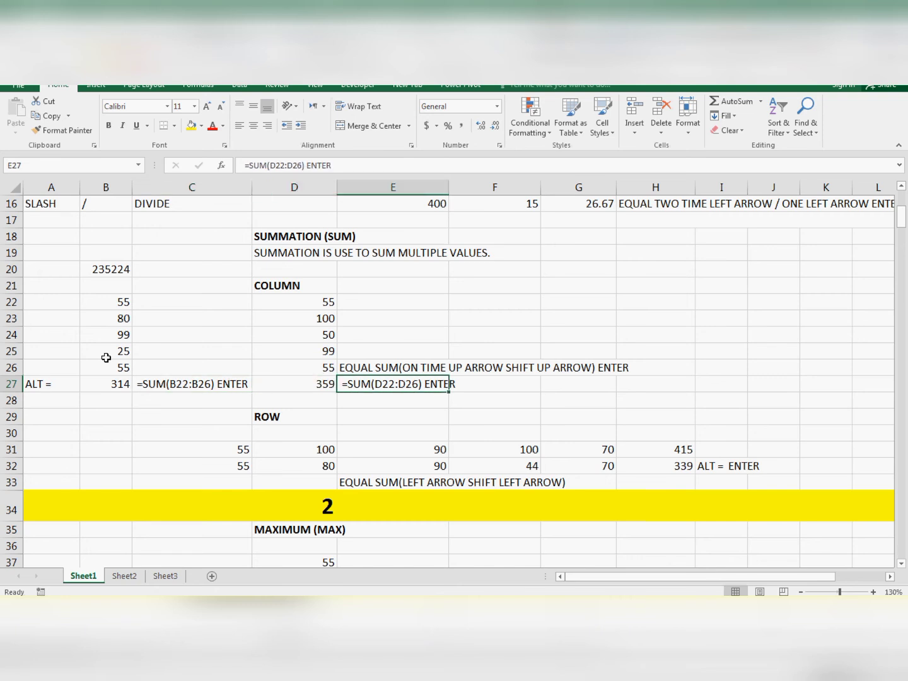
key(Left)
key(Left)
key(Left)
key(Up)
key(Up)
key(Up)
key(Up)
key(Up)
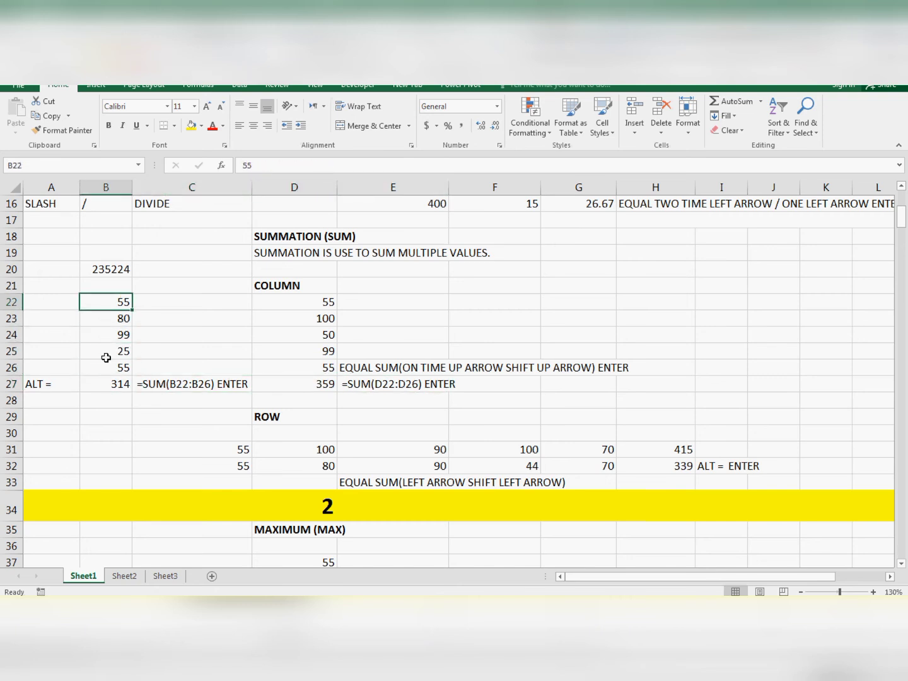
Review the column totals in B27 and D27 along with their source values and the nearby ROW heading
key(Down)
key(Down)
key(Down)
key(Down)
key(Down)
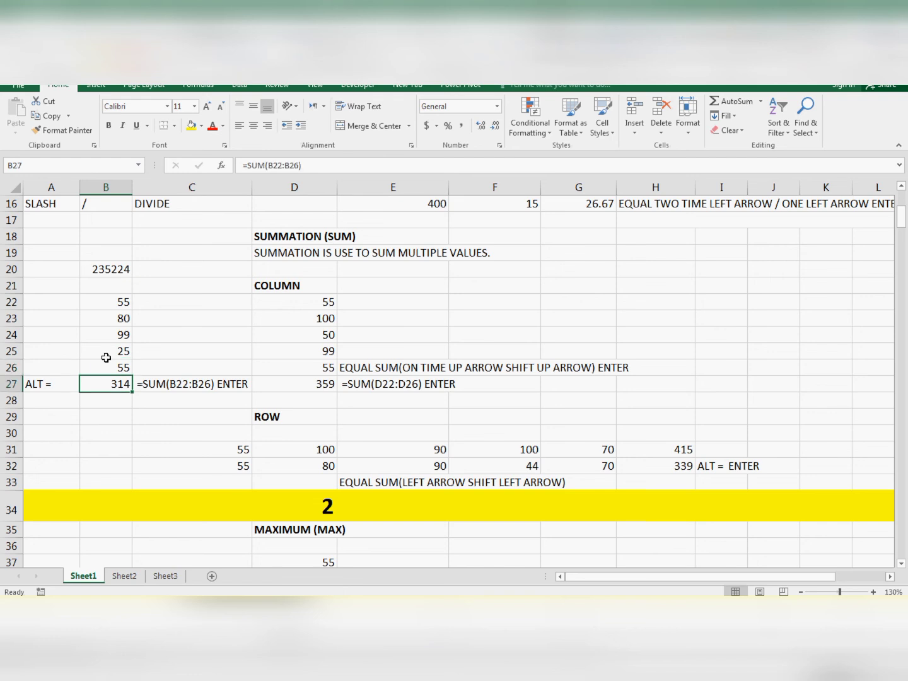
key(Right)
key(Right)
key(Right)
key(Down)
key(Down)
key(Down)
key(Down)
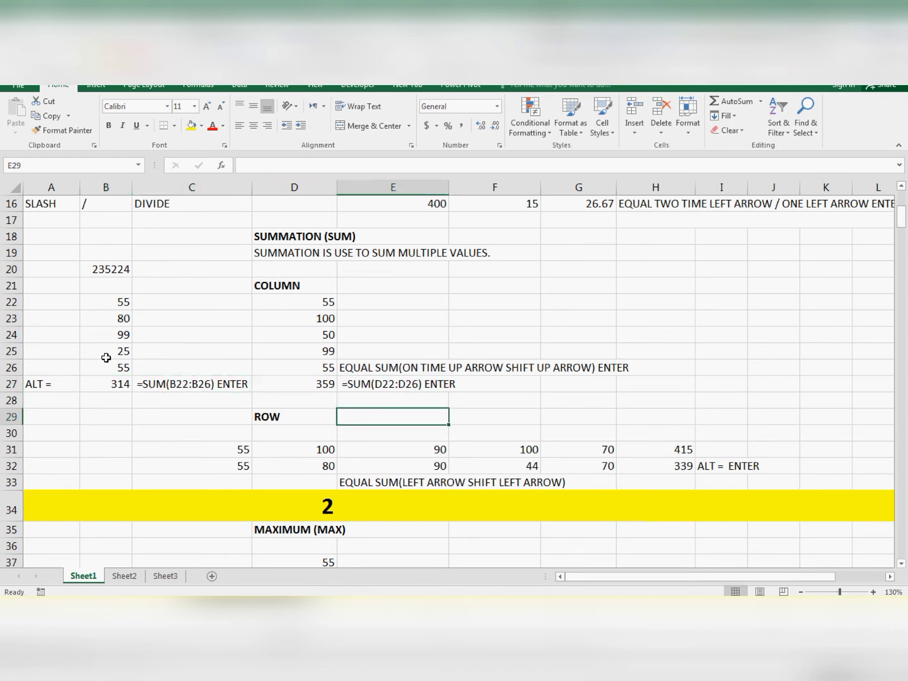
key(Left)
key(Left)
key(Right)
key(Up)
key(Up)
key(Up)
key(Up)
key(Up)
key(Up)
key(Up)
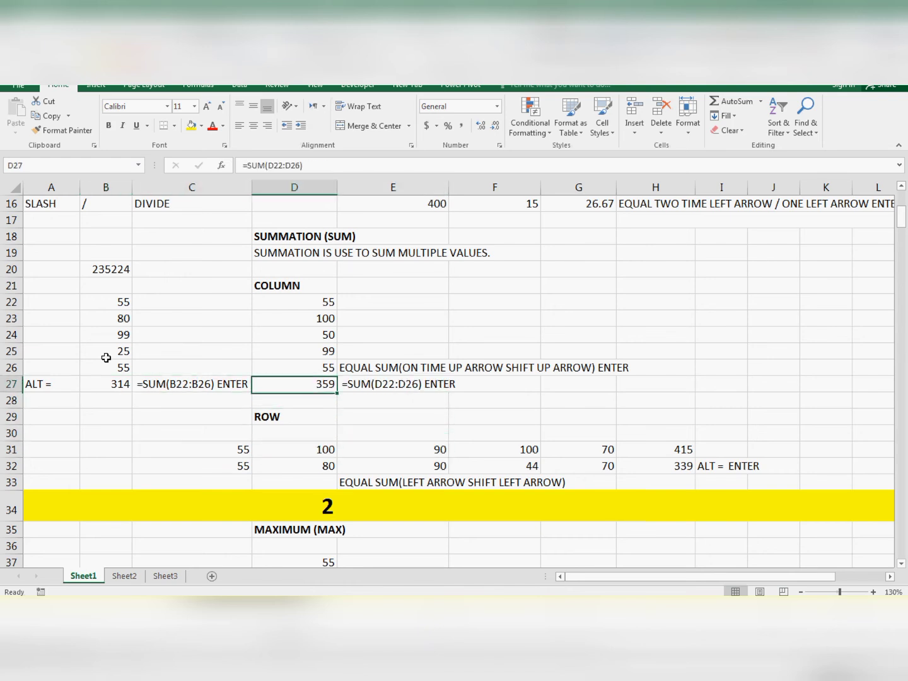
key(Up)
key(Up)
key(Up)
key(Down)
key(Down)
key(Down)
key(Down)
key(Down)
key(Down)
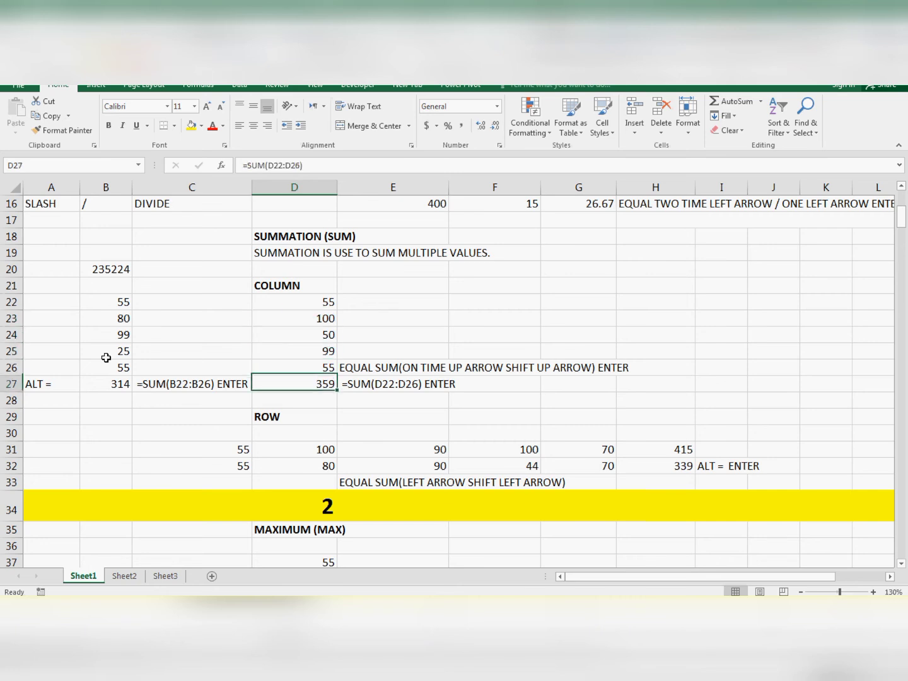
Review the row 31 values from C31 through G31 and the cells beside them
key(Down)
key(Down)
key(Down)
key(Down)
key(Left)
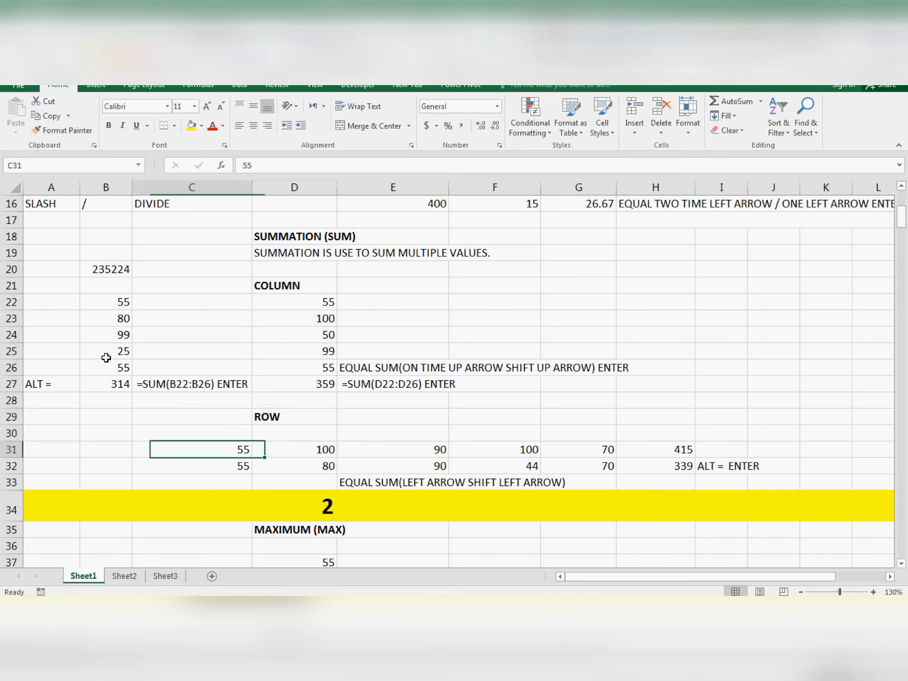
key(Right)
key(Right)
key(Right)
key(Right)
key(Right)
key(Right)
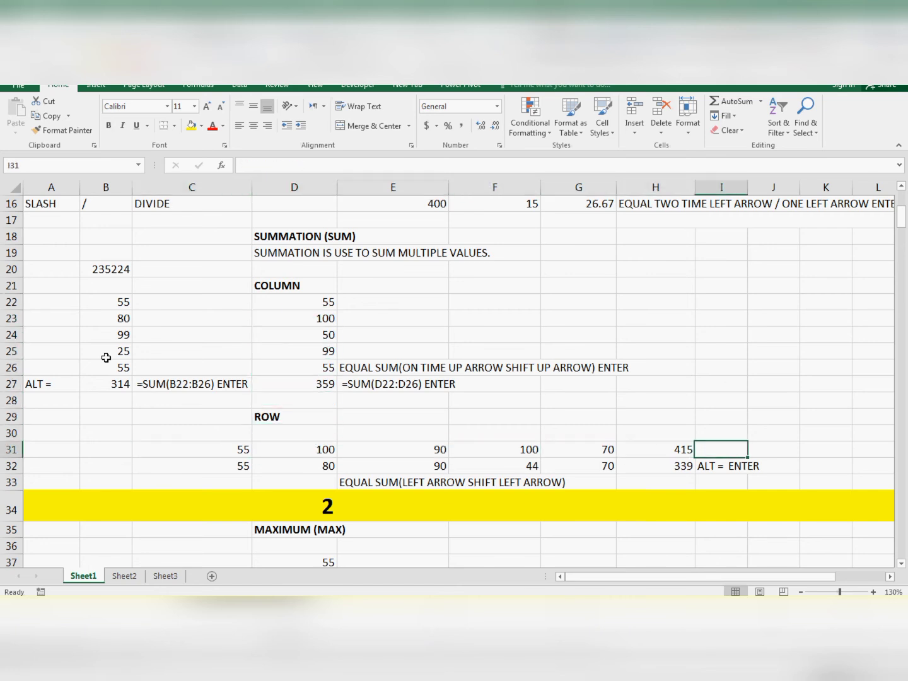
key(Left)
key(Left)
key(Left)
key(Left)
key(Left)
key(Left)
key(Left)
key(Right)
key(Right)
key(Right)
key(Right)
key(Right)
key(Right)
key(Right)
click(217, 445)
click(313, 453)
click(417, 453)
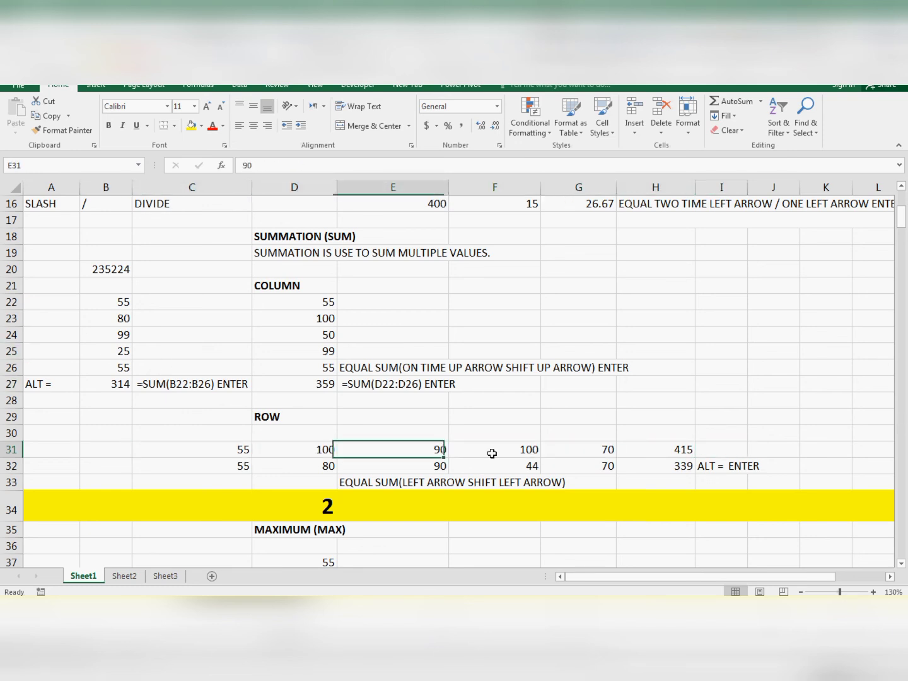
click(498, 453)
click(593, 453)
Overwrite the total in H31 with a SUM formula for the row values C31:G31
click(685, 452)
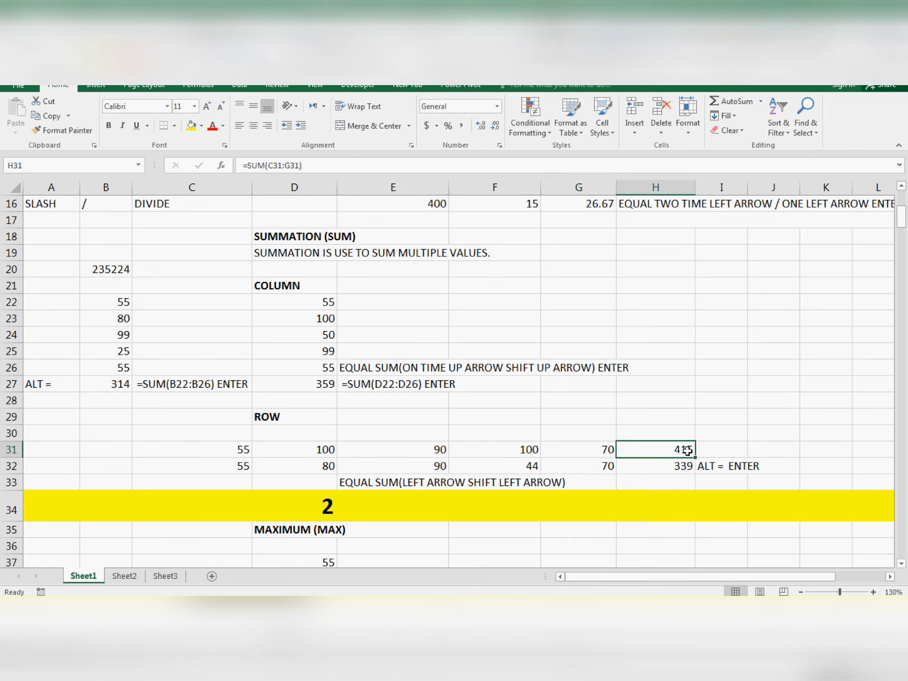
text(=su)
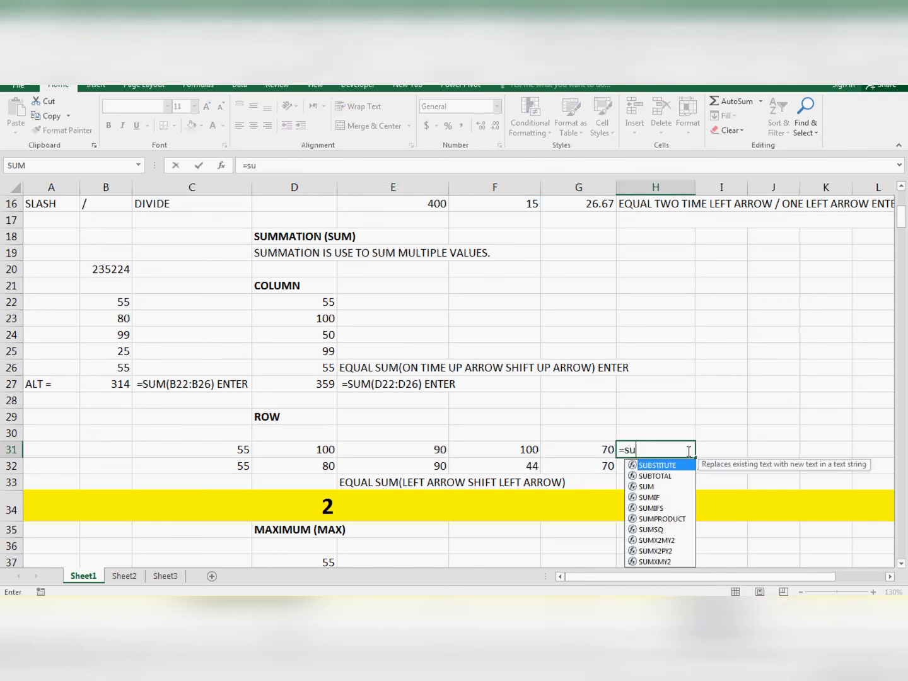
text(m()
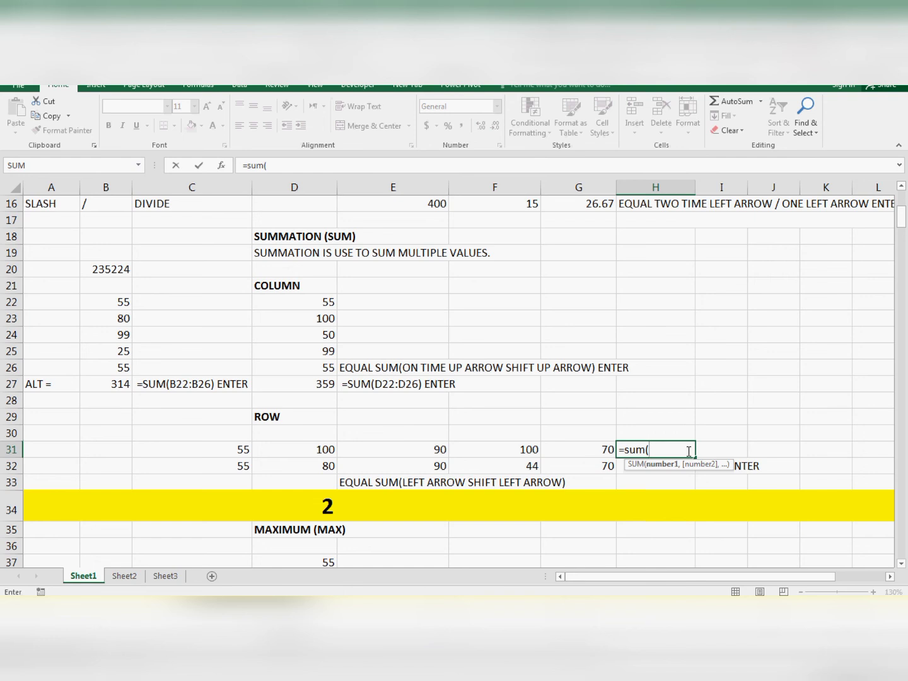
key(Left)
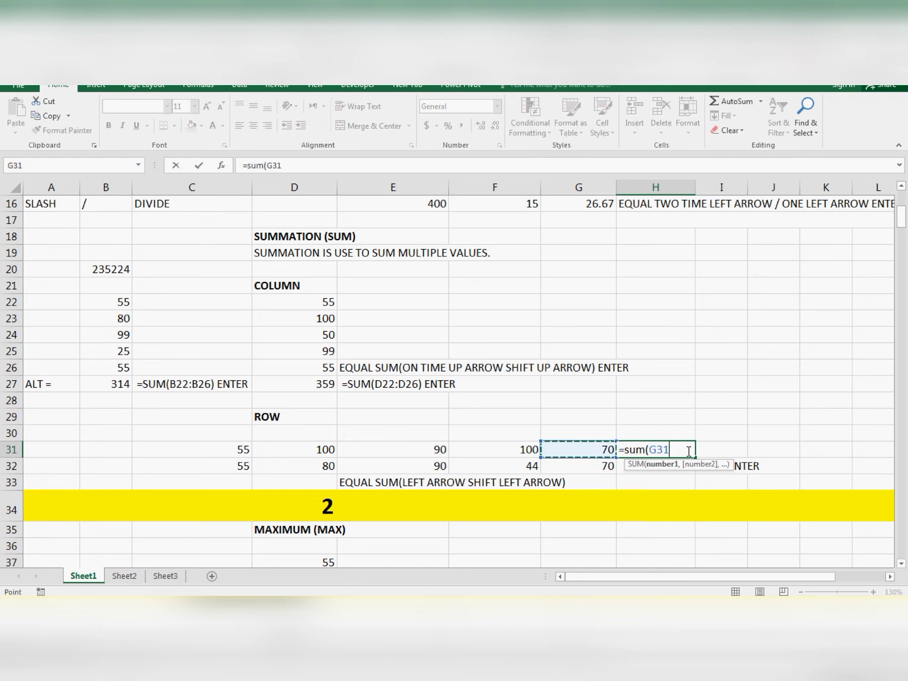
key(shift+Left)
key(shift+Left)
key(shift+Left)
key(shift+Left)
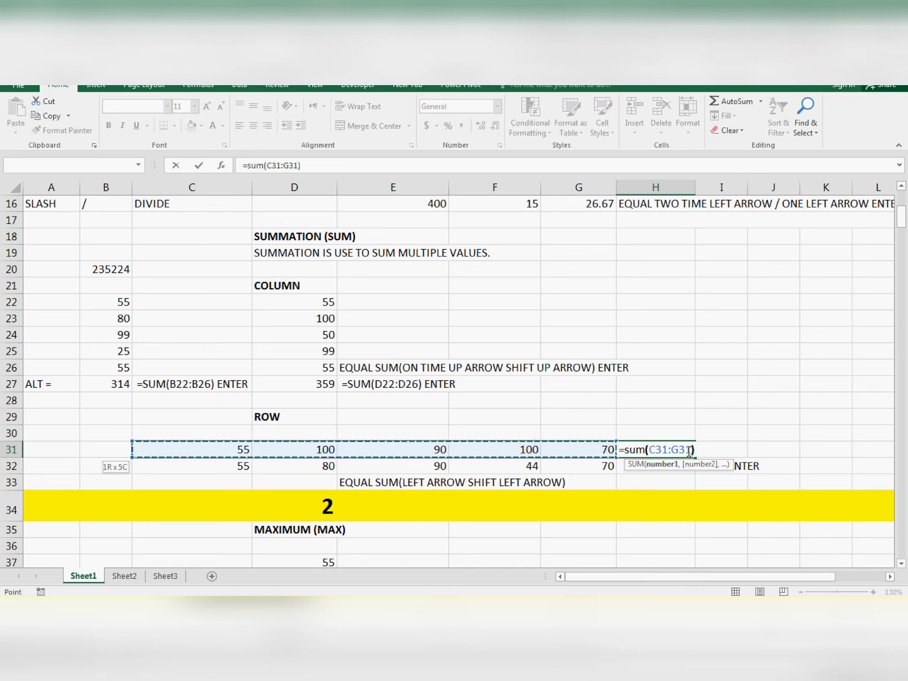
text())
key(Return)
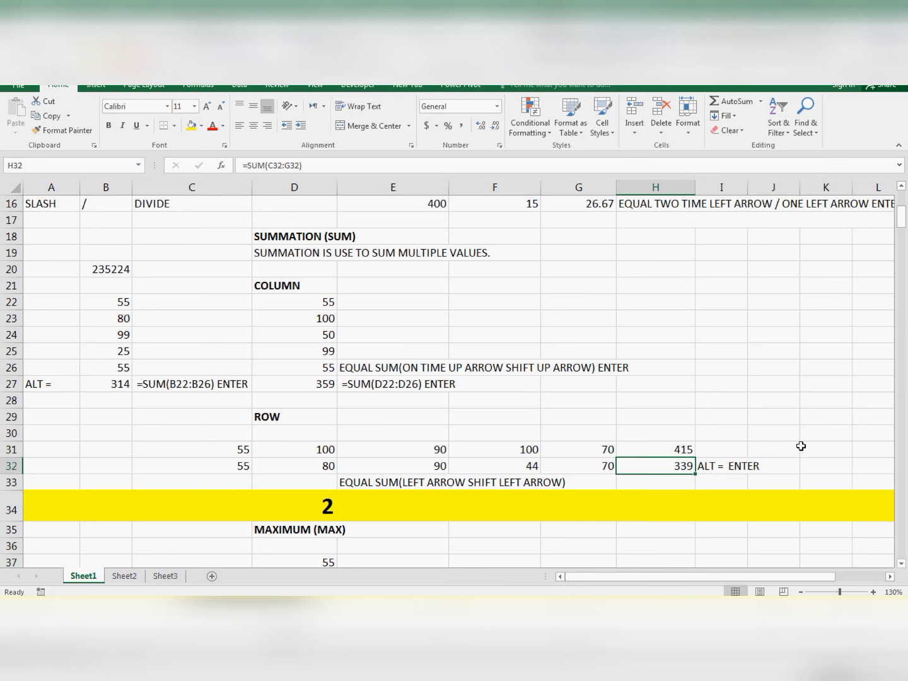
Clear the total in H31 and enter the SUM formula again over the range C31:G31
key(Up)
key(Delete)
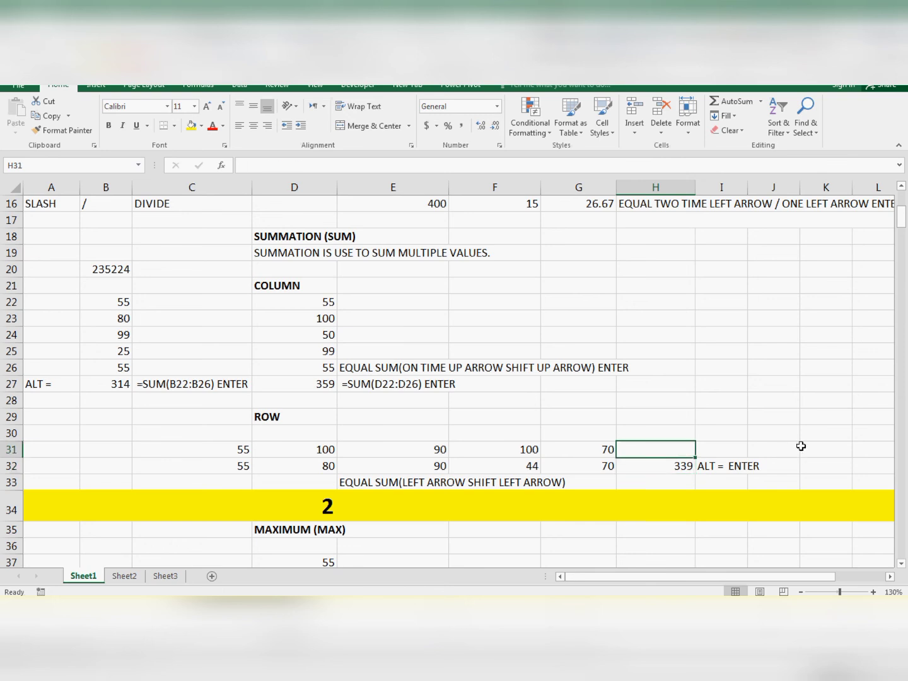
text(=sum)
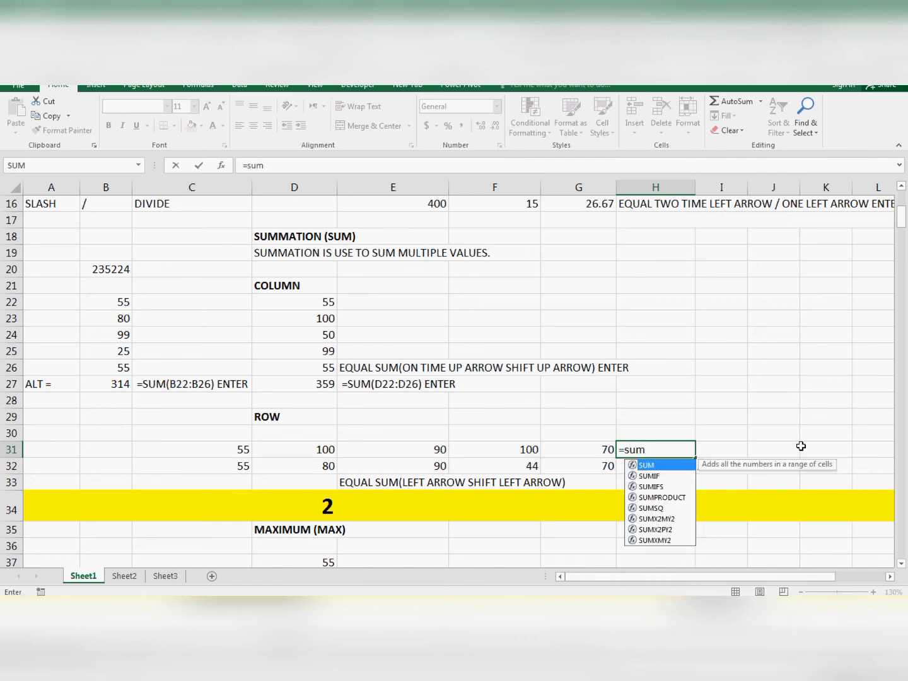
text(()
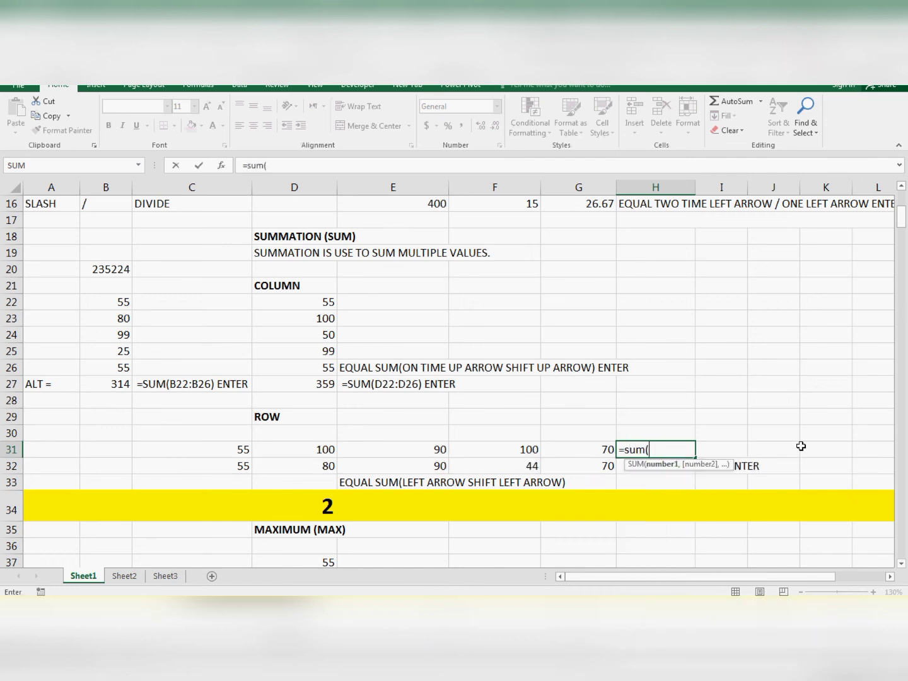
key(Left)
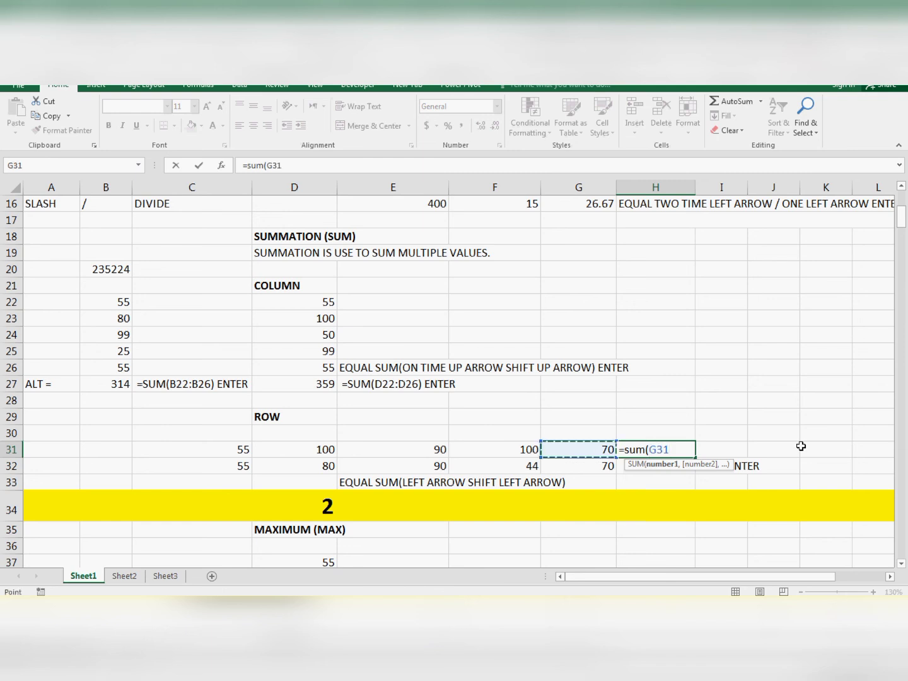
key(shift+Left)
key(shift+Left)
key(shift+Left)
key(shift+Left)
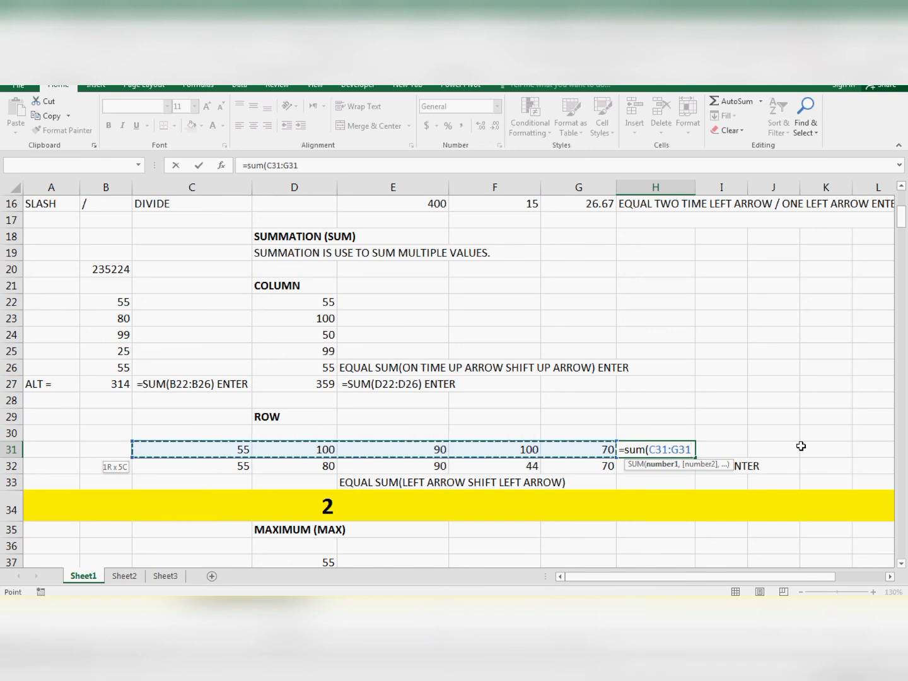
key(Return)
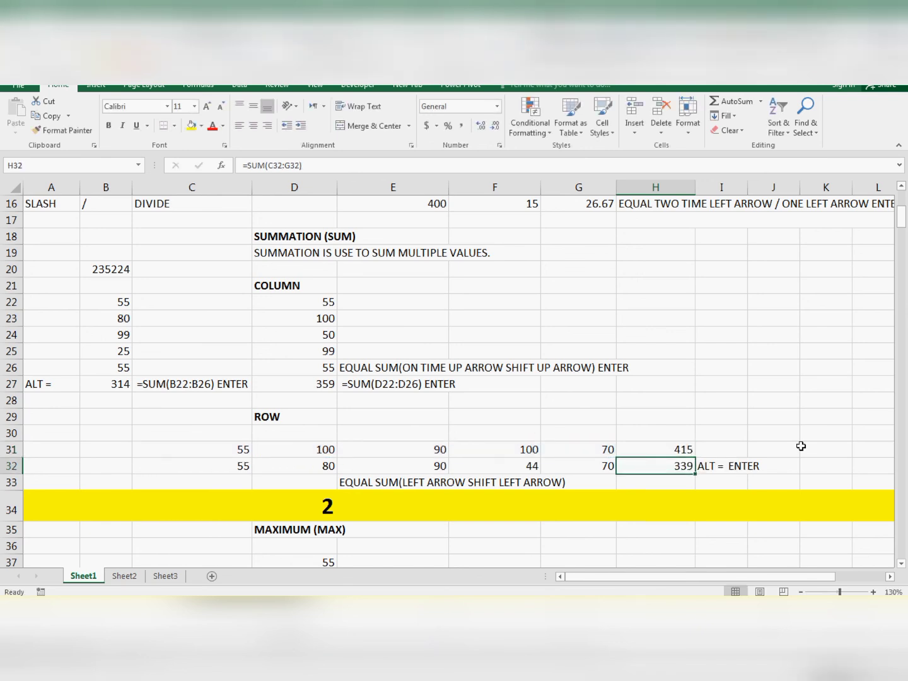
Clear the total in H32 and recalculate it with AutoSum as =SUM(C32:G32)
key(Delete)
key(alt+equal)
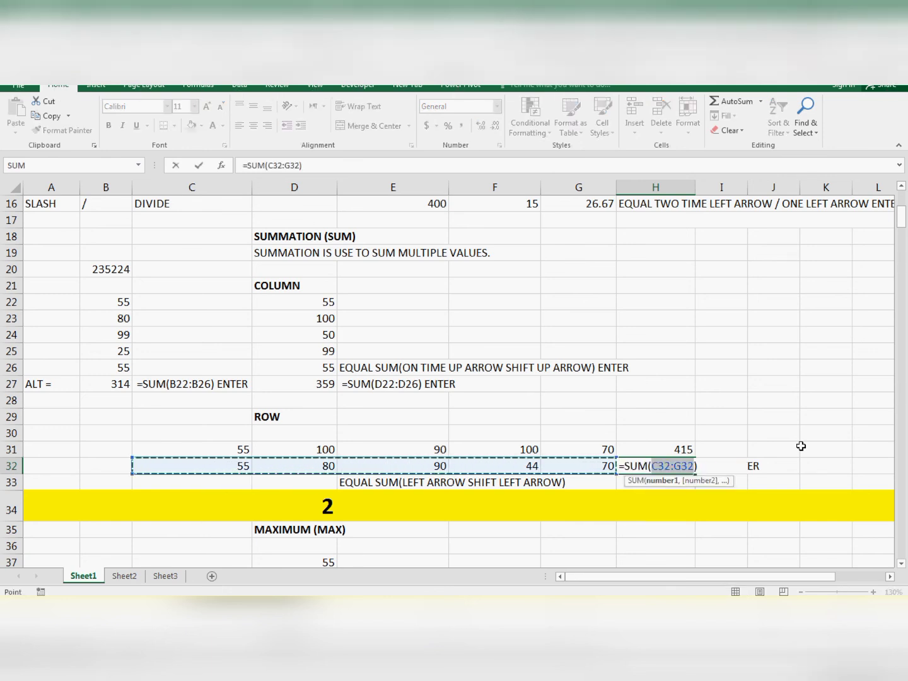
key(Return)
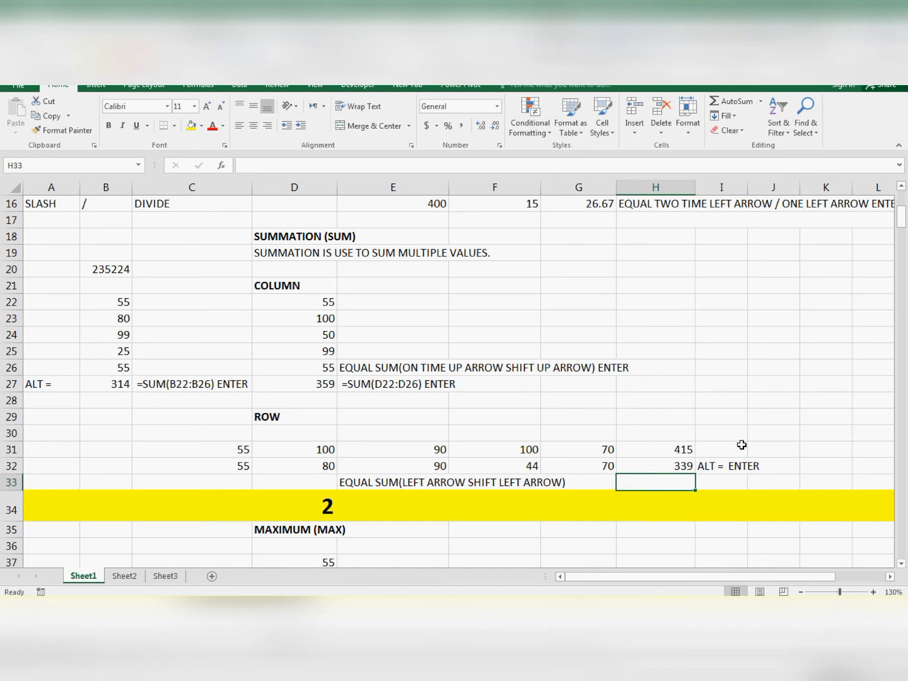
Create a new blank workbook and enter 125, 10, 212 and 10 in cells G7:G10
key(ctrl+n)
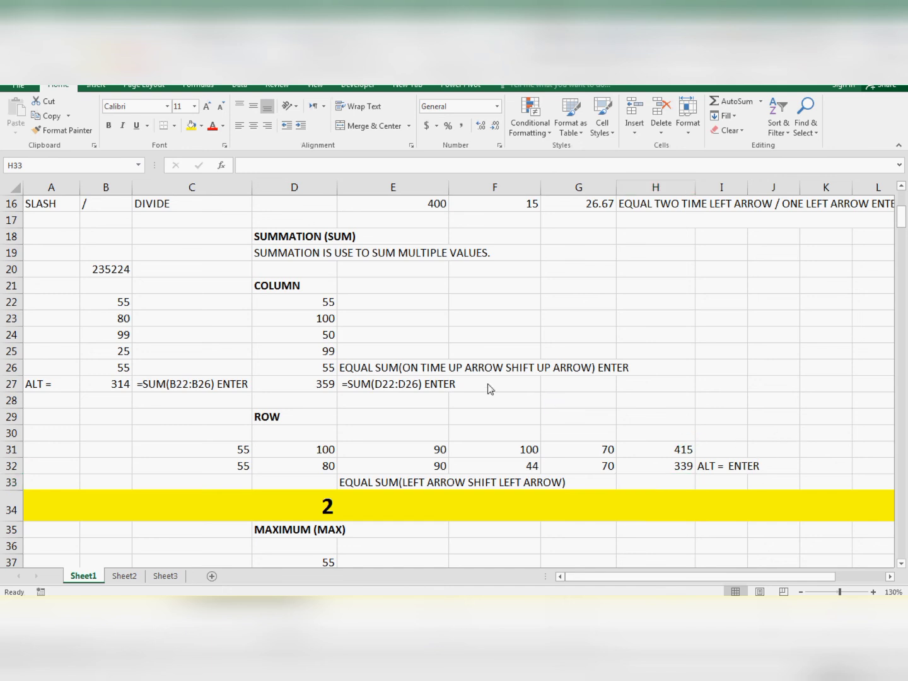
click(266, 276)
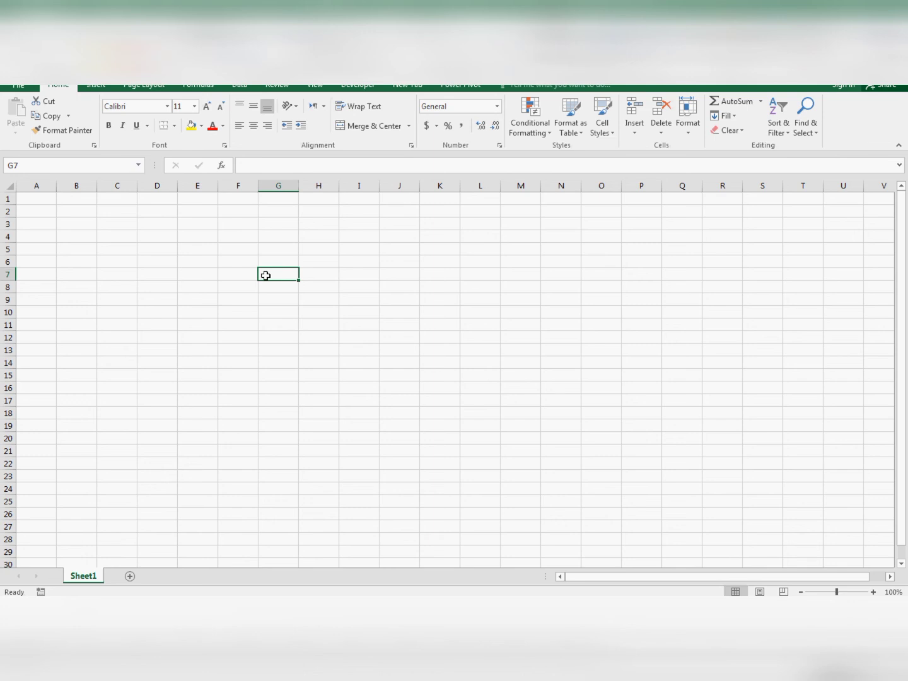
text(125)
key(Return)
text(1)
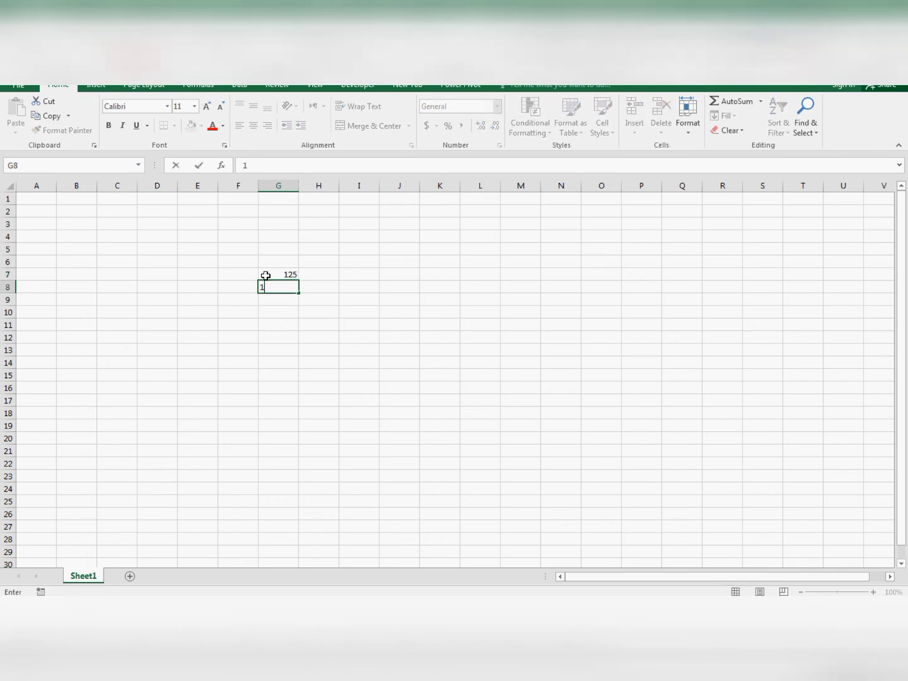
text(0)
key(Return)
text(212)
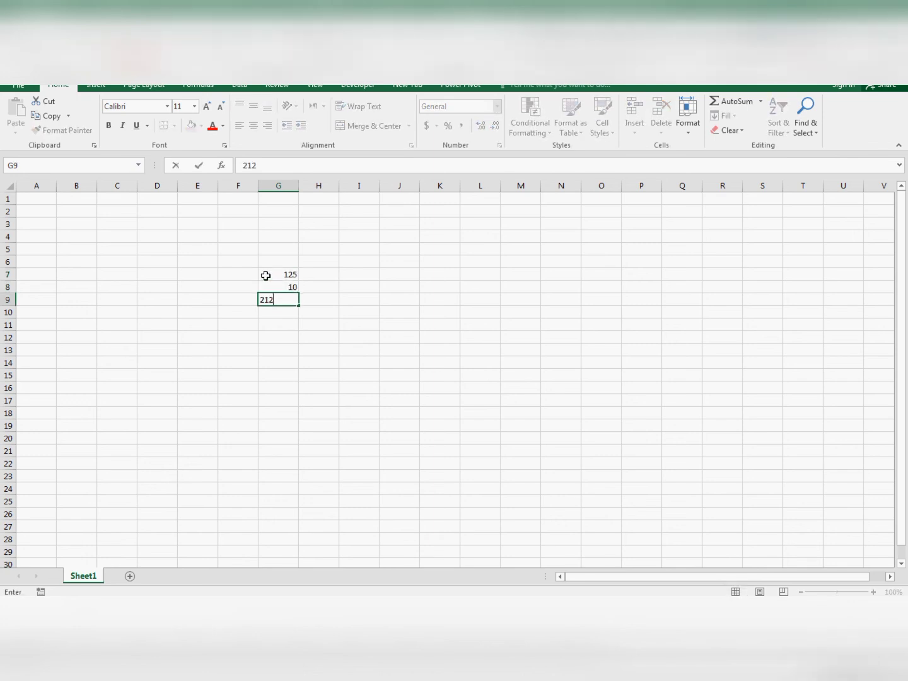
key(Return)
text(10)
key(Return)
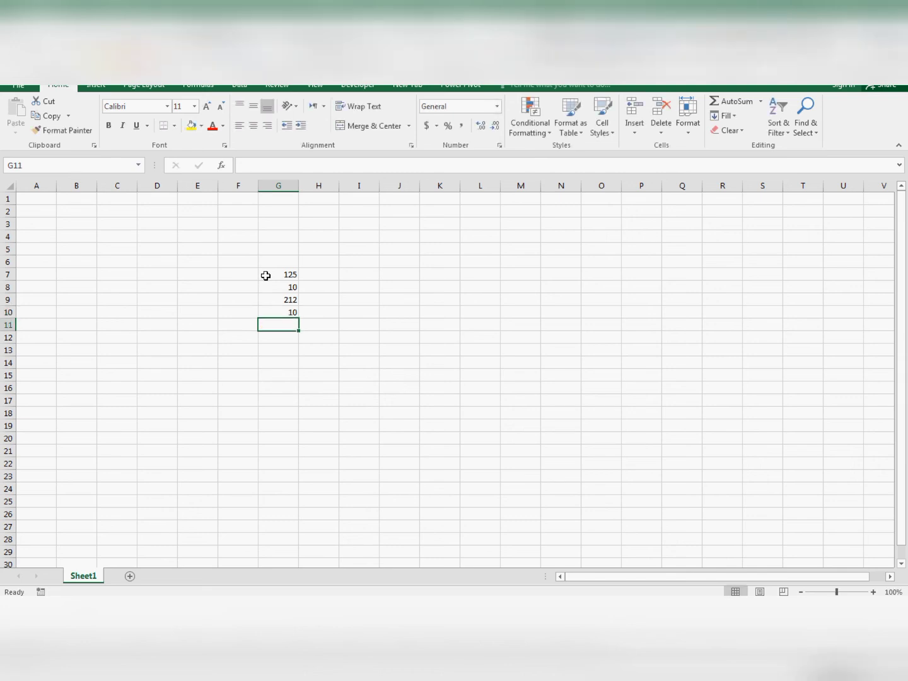
Total the values above cell G11 with AutoSum
key(alt+equal)
key(Return)
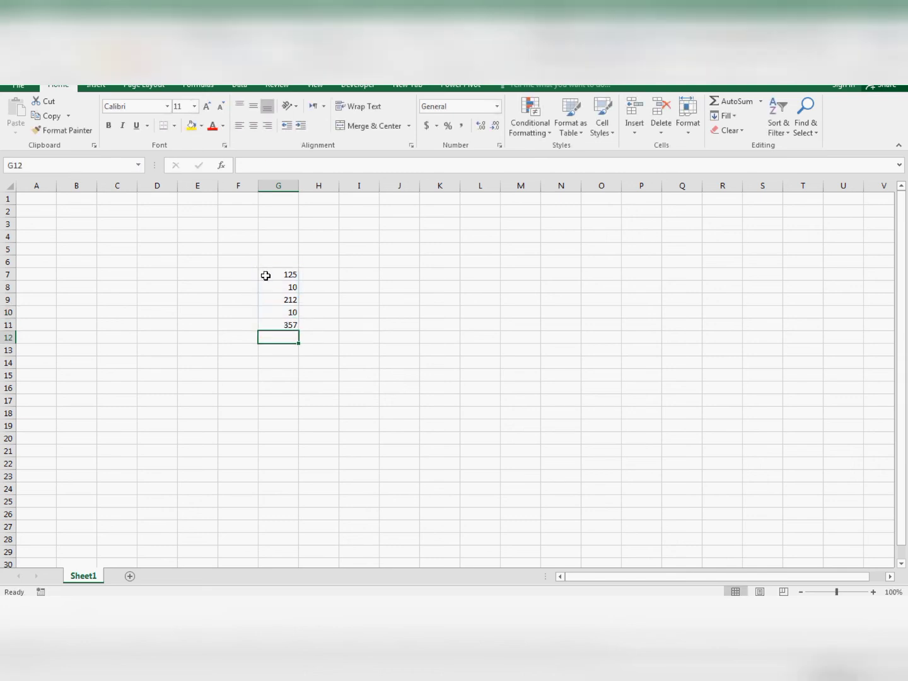
Clear the total in G11 and place an AutoSum total above the values in G6 as =SUM(G7:G10)
key(Up)
key(Delete)
key(Up)
key(Up)
key(Up)
key(Up)
key(Up)
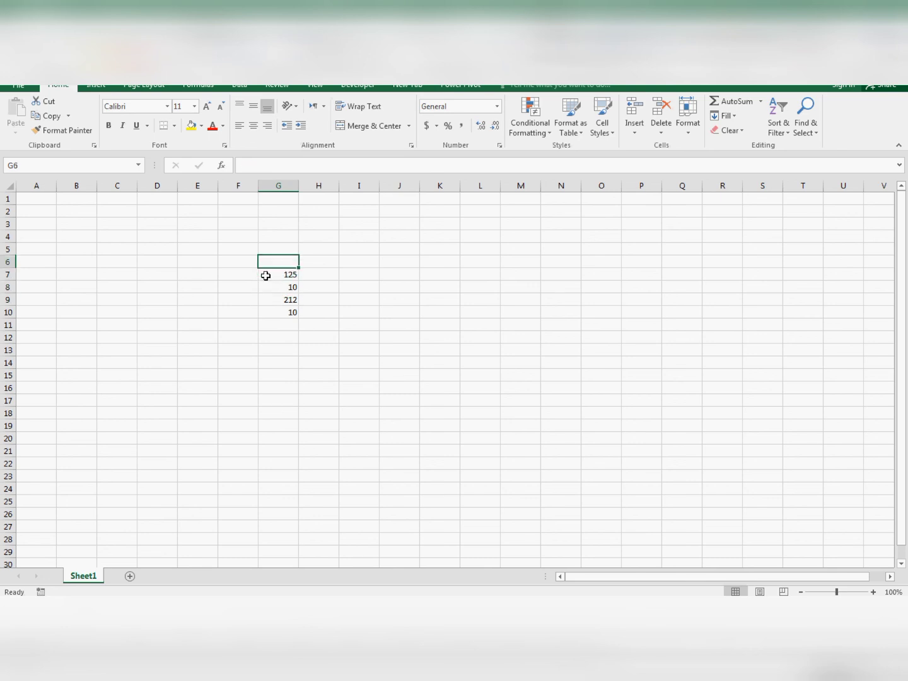
key(alt)
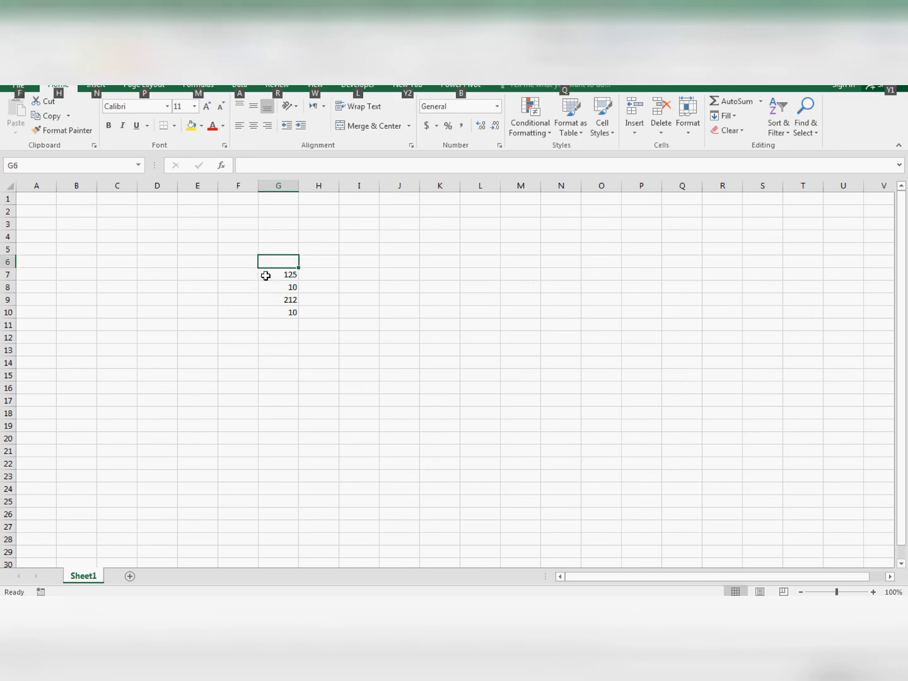
key(alt+=)
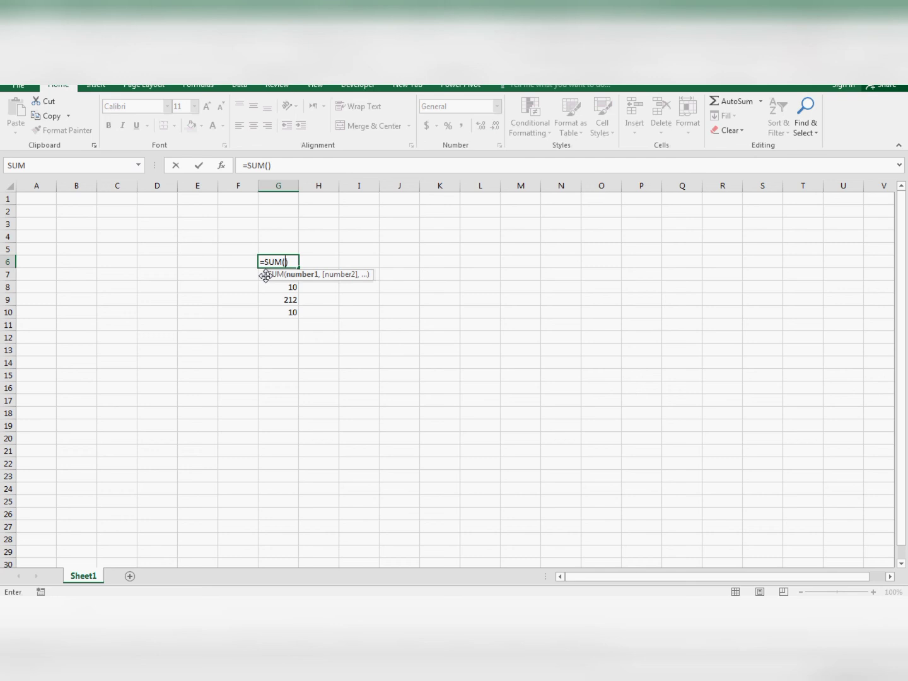
drag(291, 310, 282, 270)
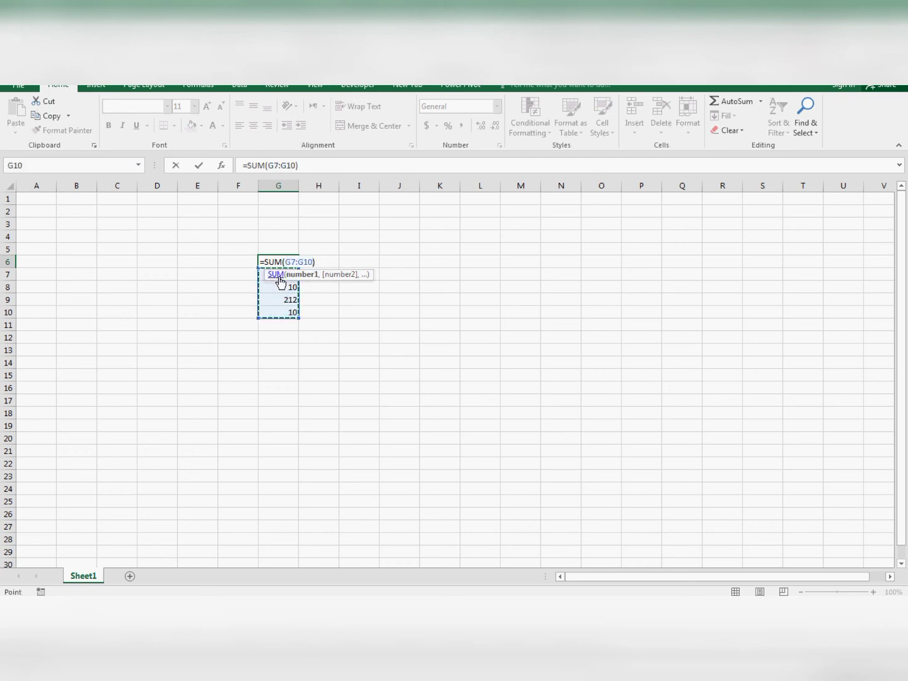
key(Return)
key(Up)
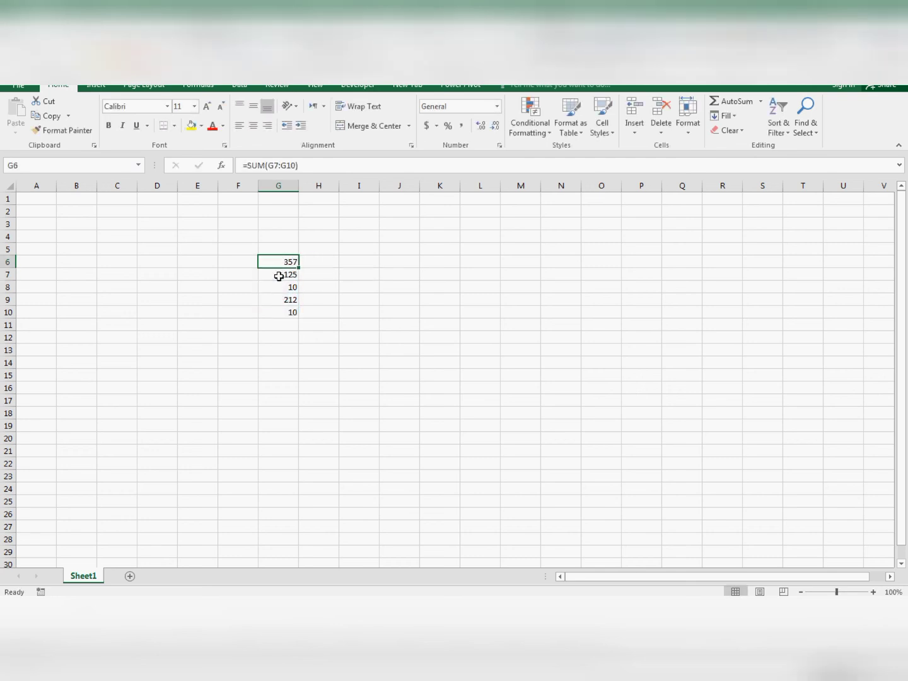
Clear the total and the sample values in G6:G10
key(shift+Down)
key(shift+Down)
key(shift+Down)
key(shift+Down)
key(Delete)
key(Up)
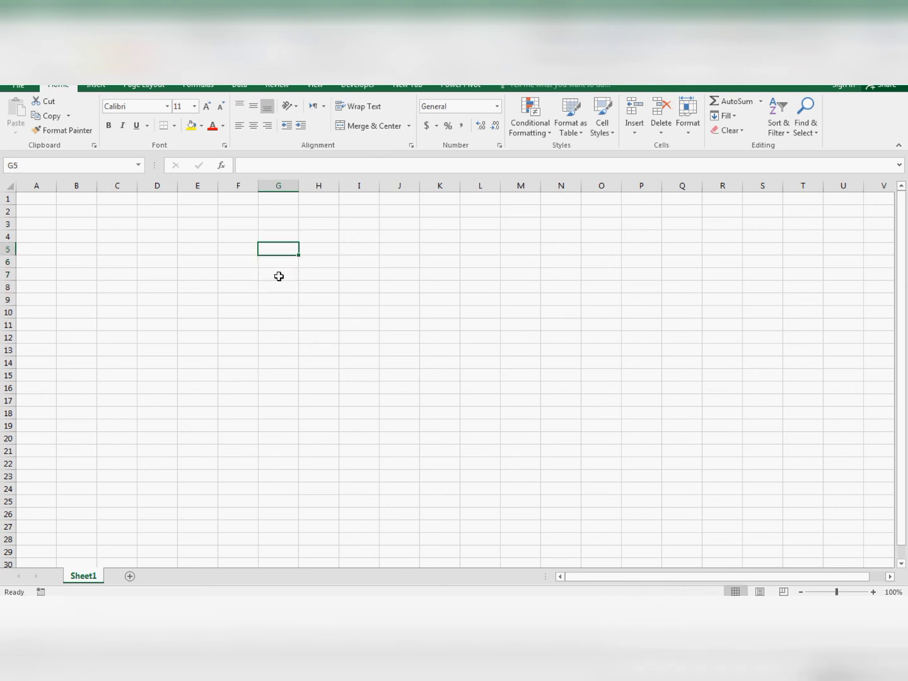
Enter 12, 22, 23, 33, 24 and 55 across cells G8:L8
click(278, 276)
key(Down)
text(2)
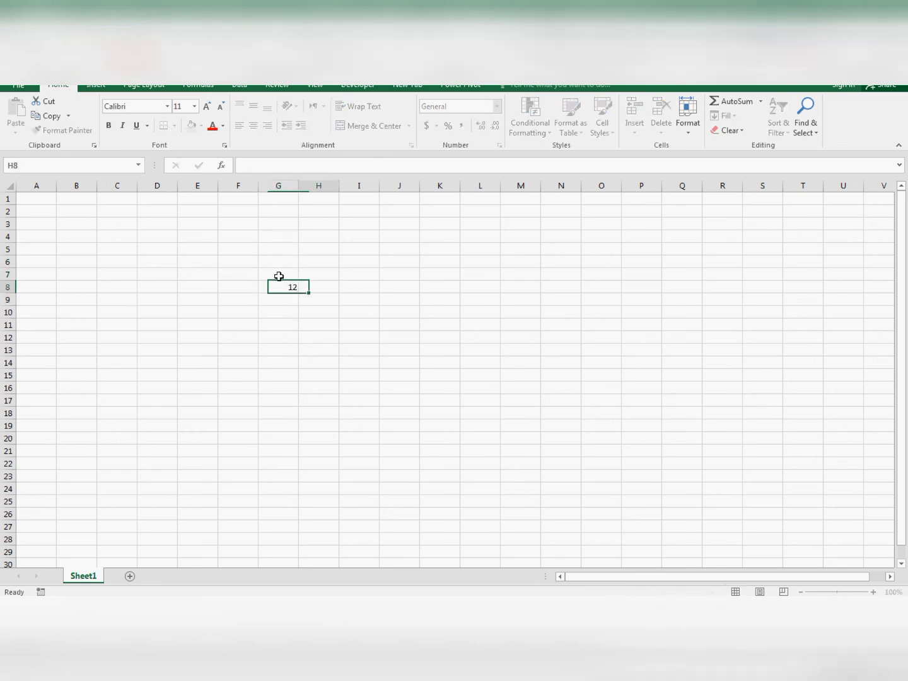
key(Tab)
text(22)
key(Tab)
text(23)
key(ctrl+Return)
key(Tab)
text(33)
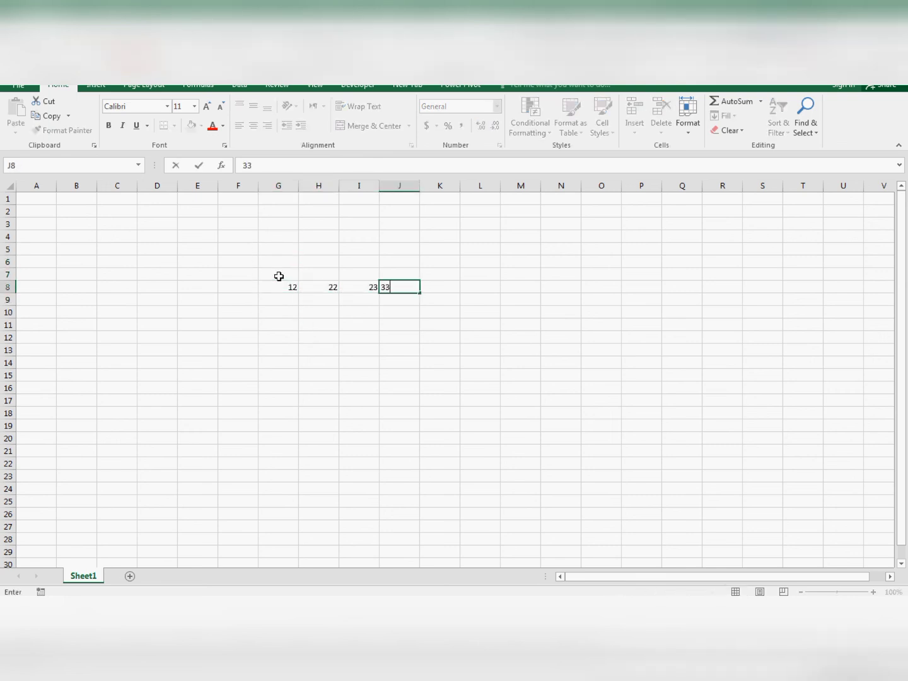
key(ctrl+Return)
key(Tab)
text(24)
key(ctrl+Return)
key(Tab)
text(55)
key(ctrl+Return)
Total the row values in cell M8 with AutoSum as =SUM(G8:L8)
key(Tab)
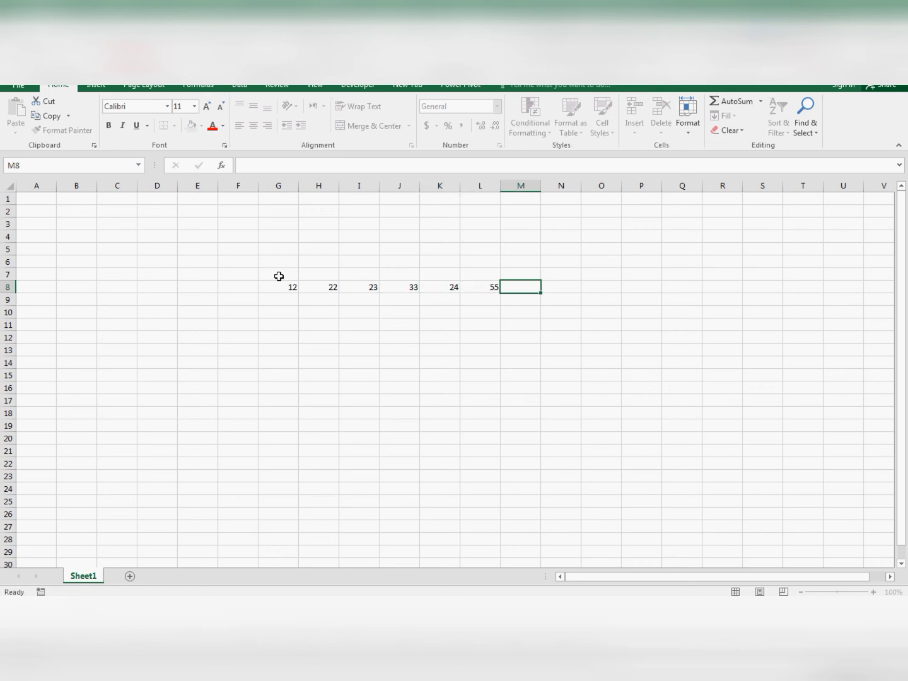
key(alt+equal)
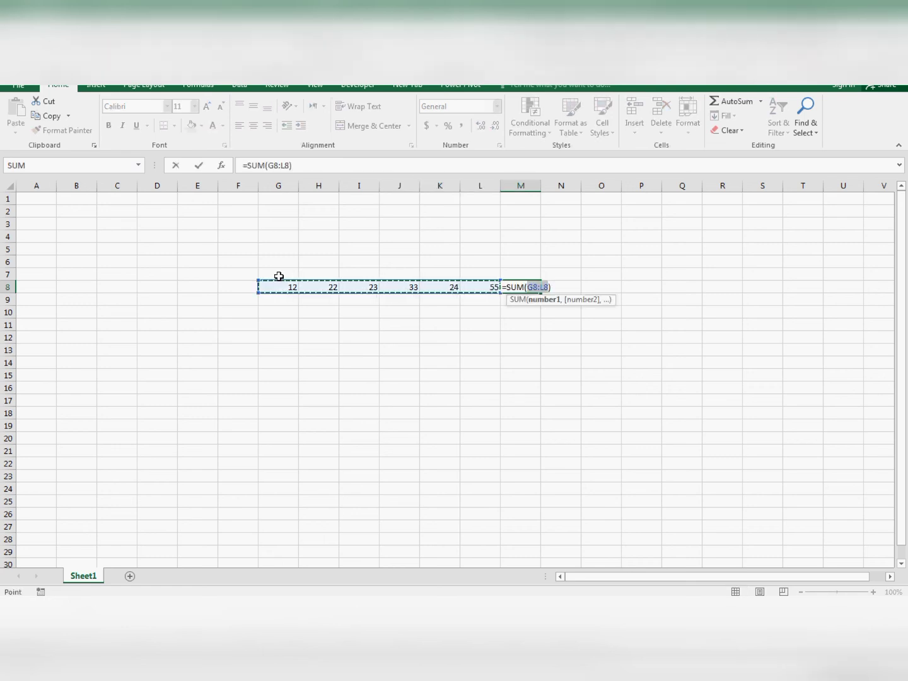
key(Return)
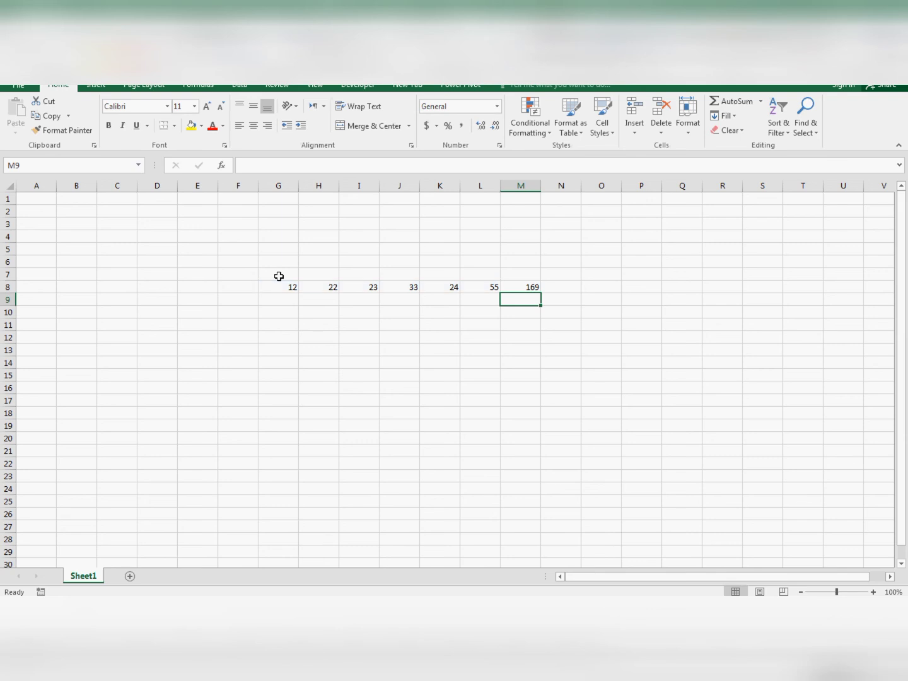
Clear the total in M8 and place an AutoSum total of G8:L8 before the values in F8
key(Up)
key(Delete)
key(Left)
key(Left)
key(Left)
key(Left)
key(Left)
key(Left)
key(Left)
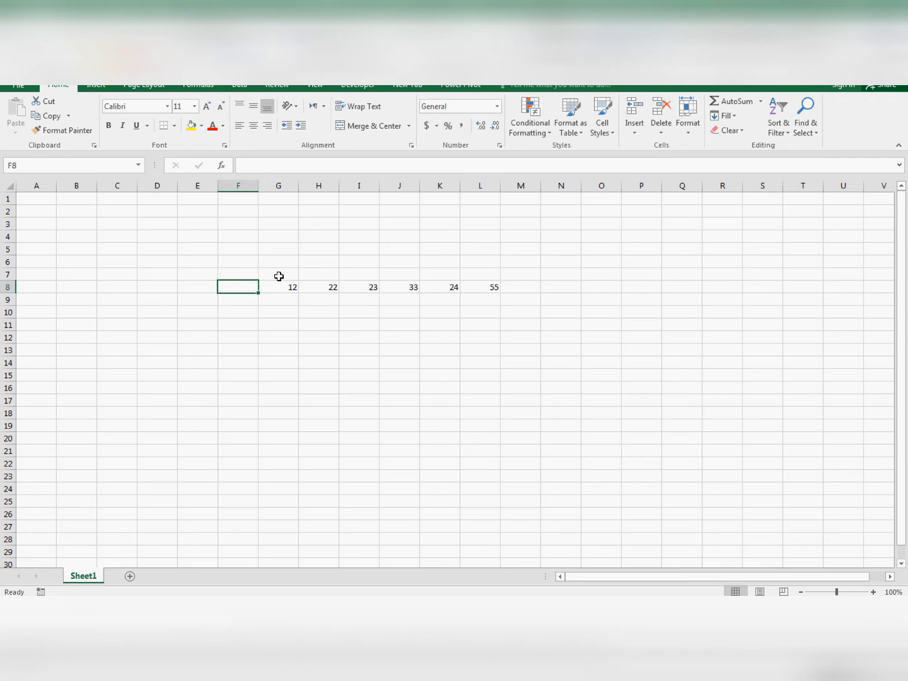
key(alt+equal)
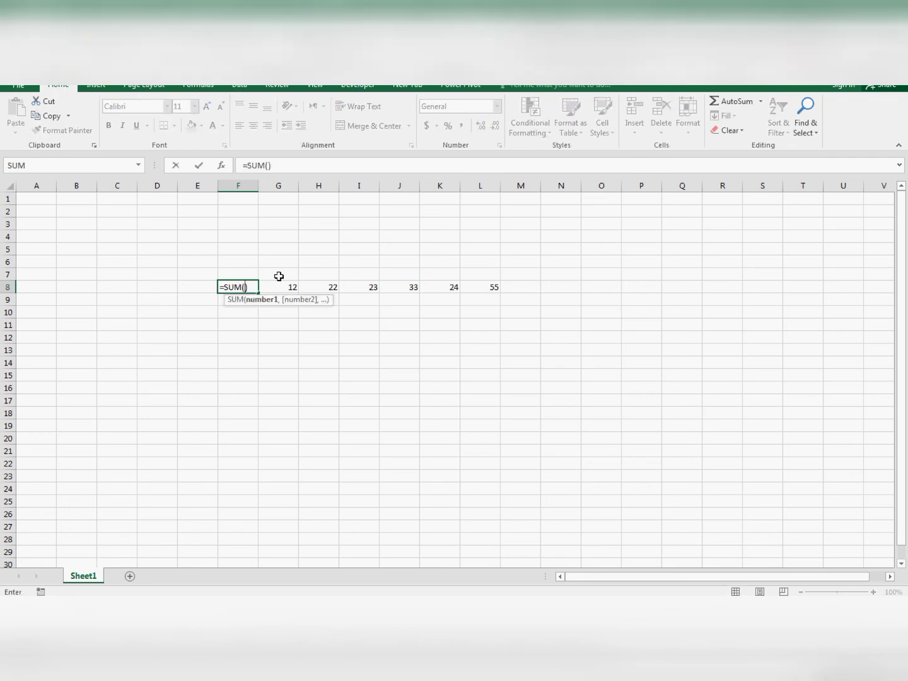
drag(284, 287, 479, 288)
key(Return)
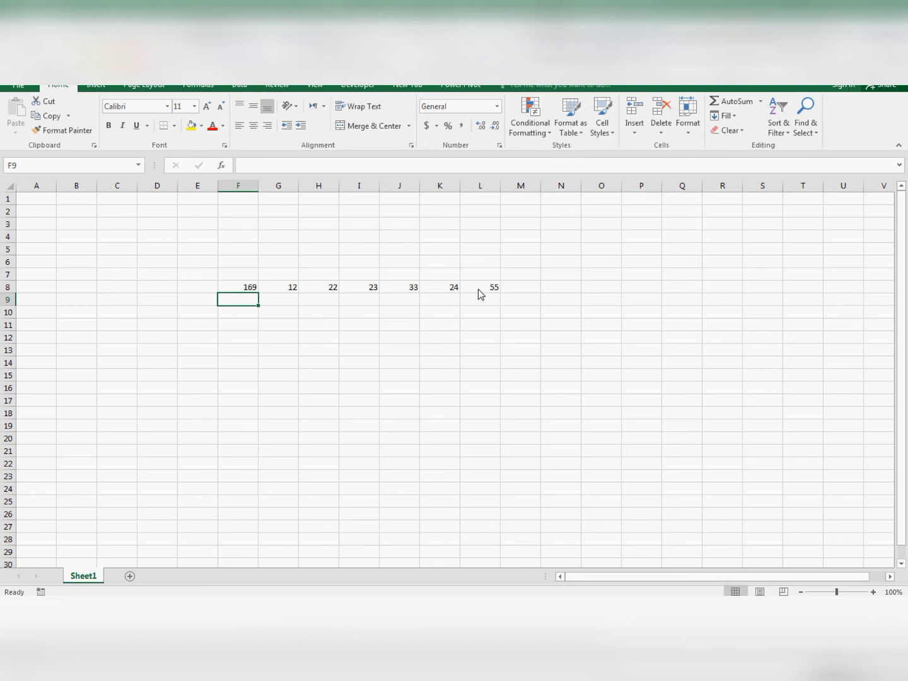
Close the practice workbook without saving and return to the formula notes workbook
key(ctrl+w)
click(444, 346)
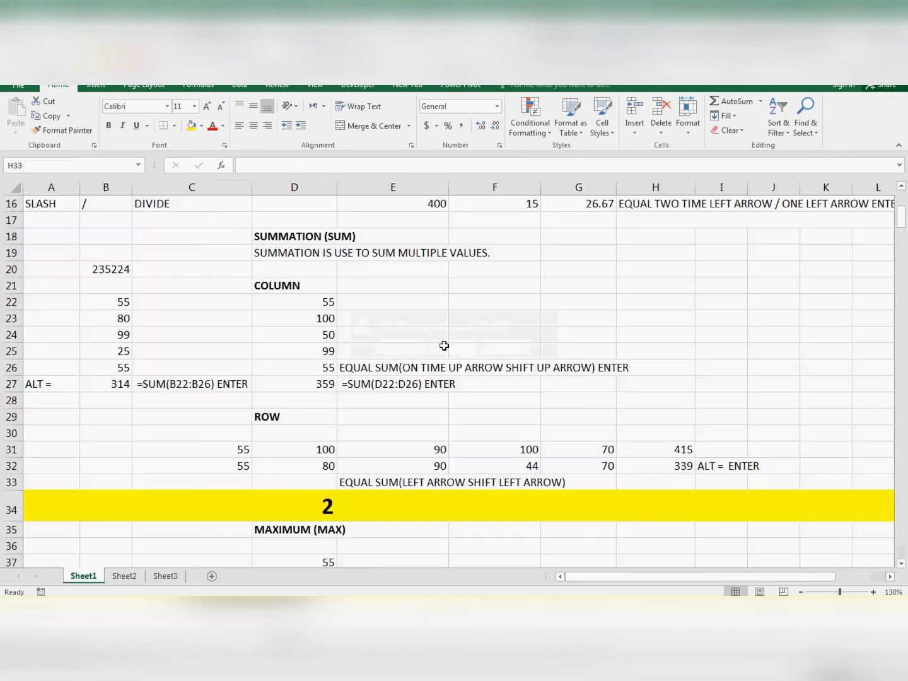